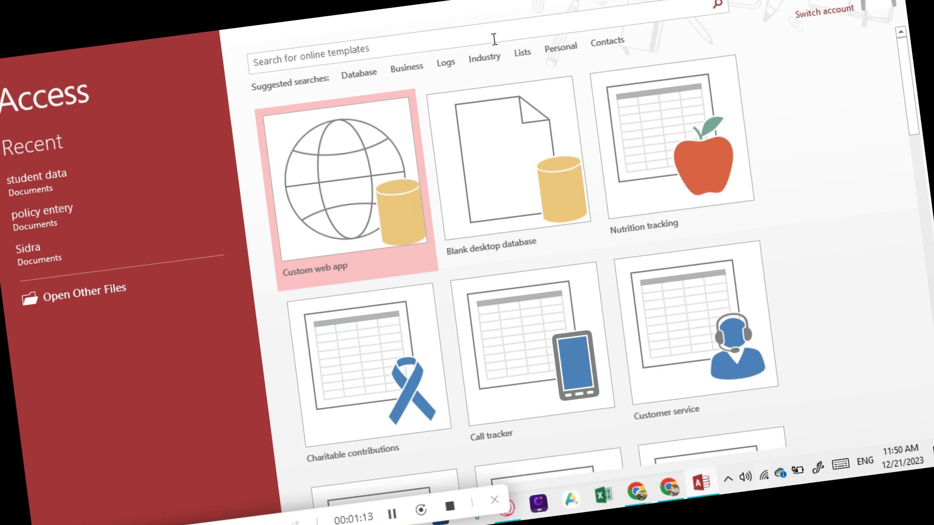
Start a blank desktop database and enter student Data as its file name
left_click(494, 39)
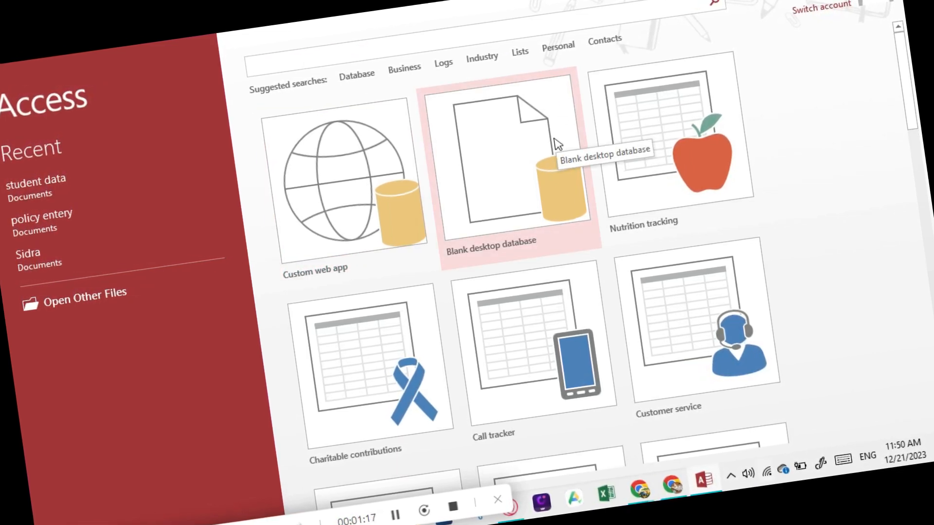
left_click(497, 166)
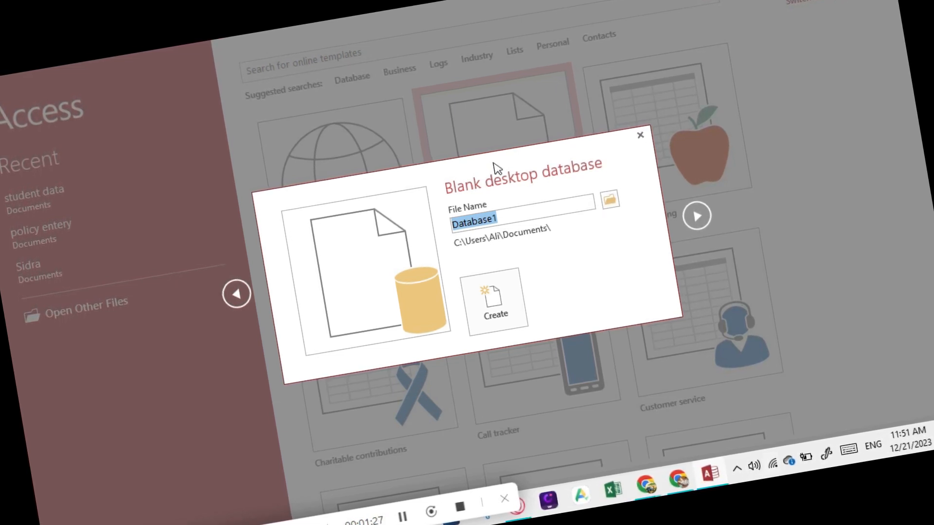
left_click(519, 213)
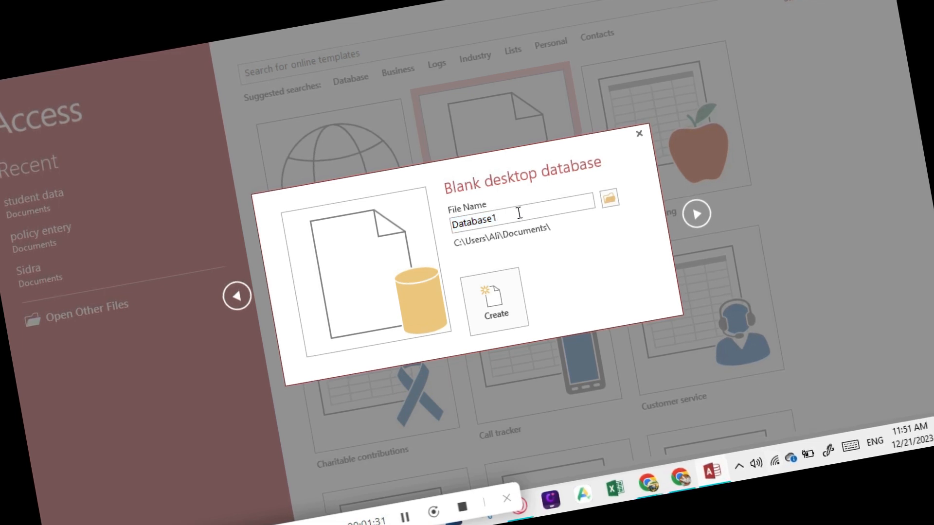
key("BackSpace")
key("BackSpace")
key("BackSpace")
key("BackSpace")
key("BackSpace")
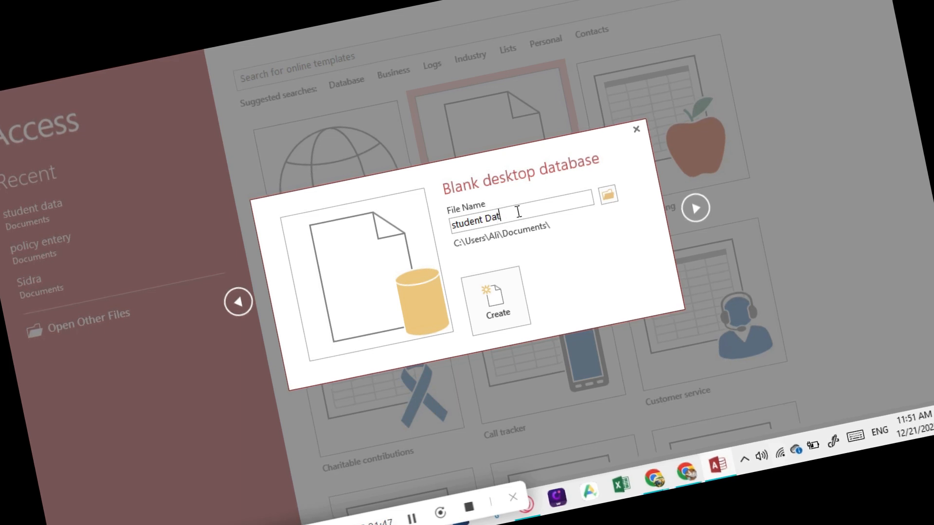
Set the database's save location to Local Disk (D:) and create the database
left_click(611, 194)
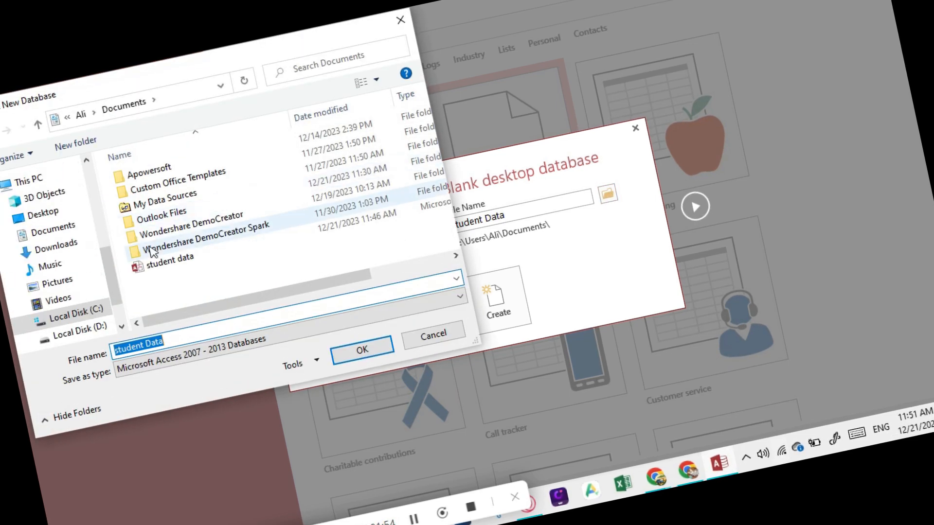
left_click(87, 334)
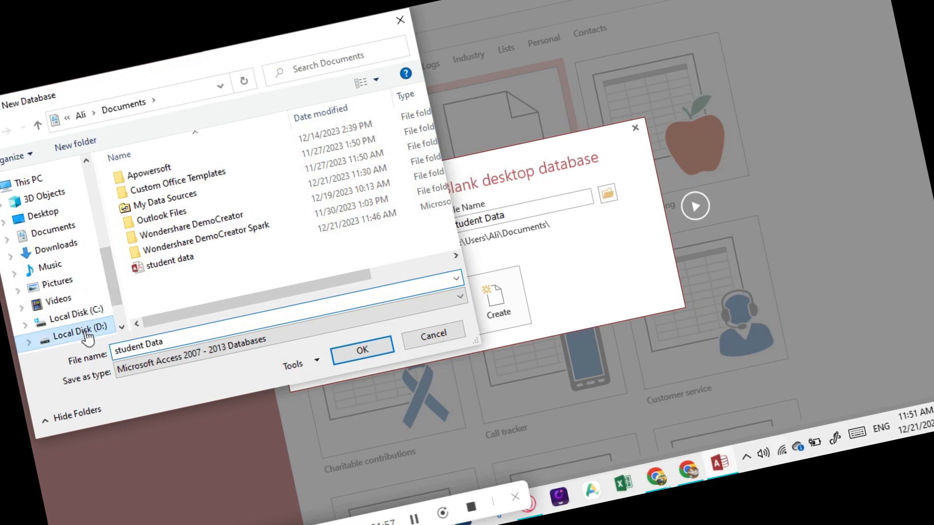
left_click(369, 354)
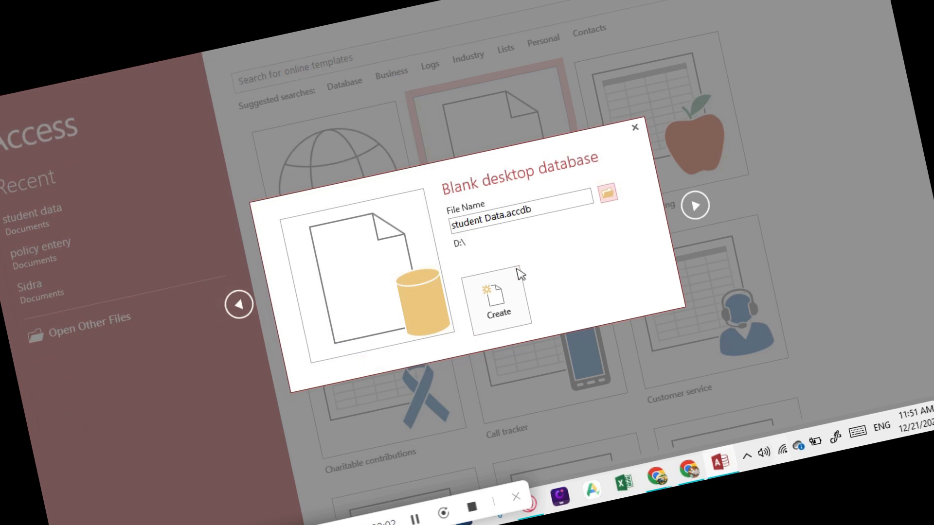
left_click(498, 308)
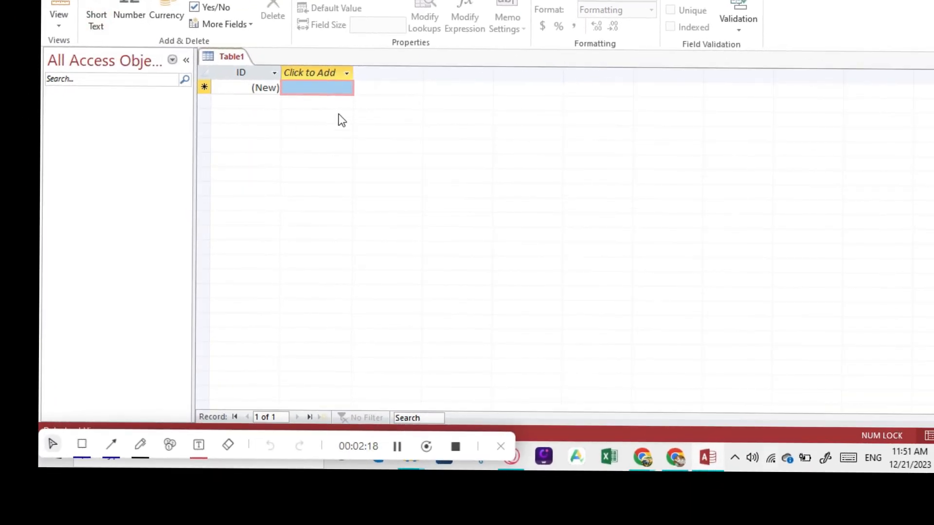
left_click(61, 17)
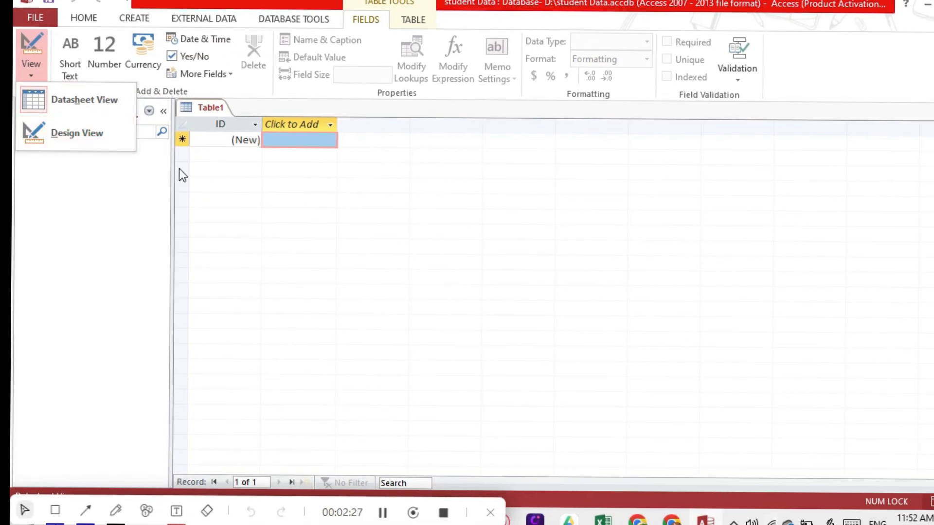
left_click(146, 169)
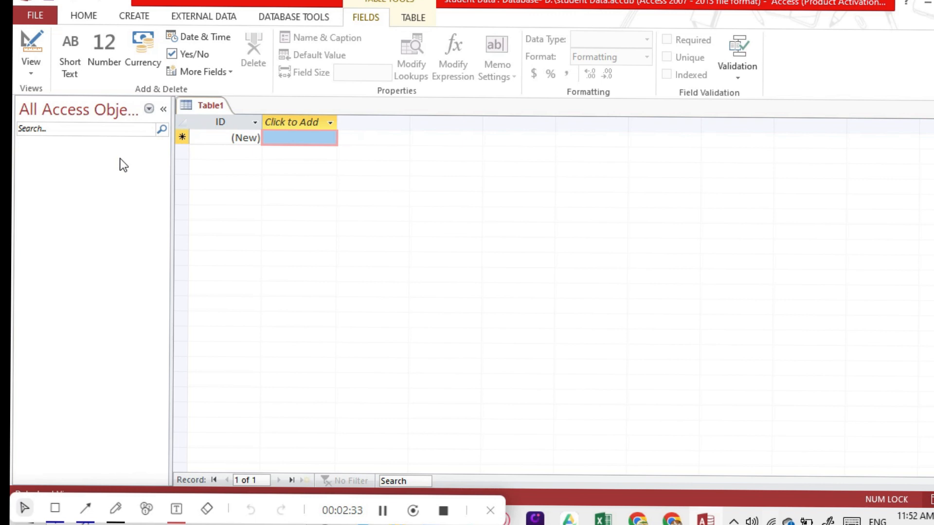
right_click(114, 138)
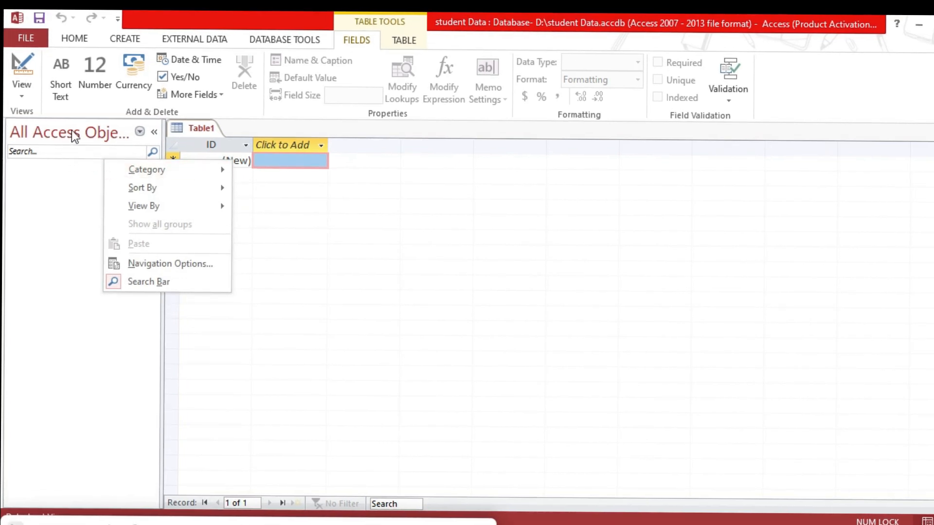
left_click(139, 132)
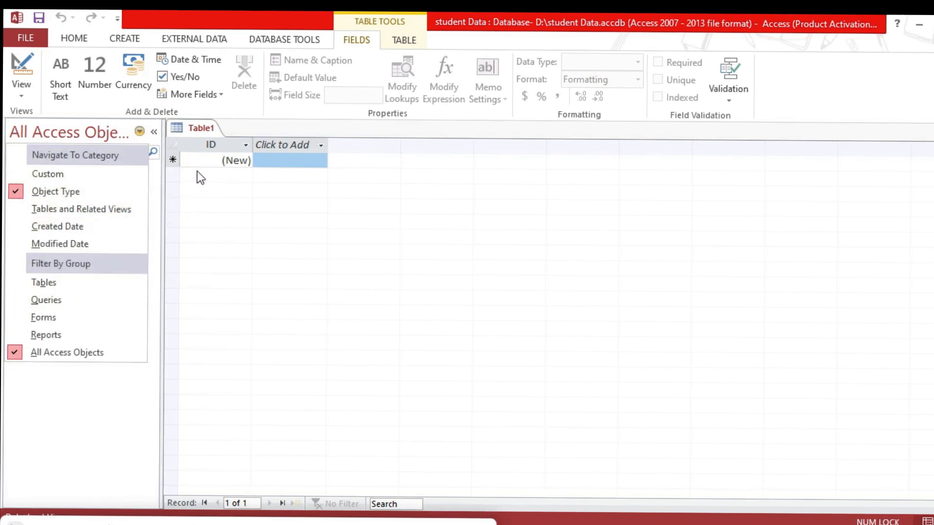
left_click(138, 131)
Switch the new table to Design View, saving it under the table name Student Data
left_click(22, 88)
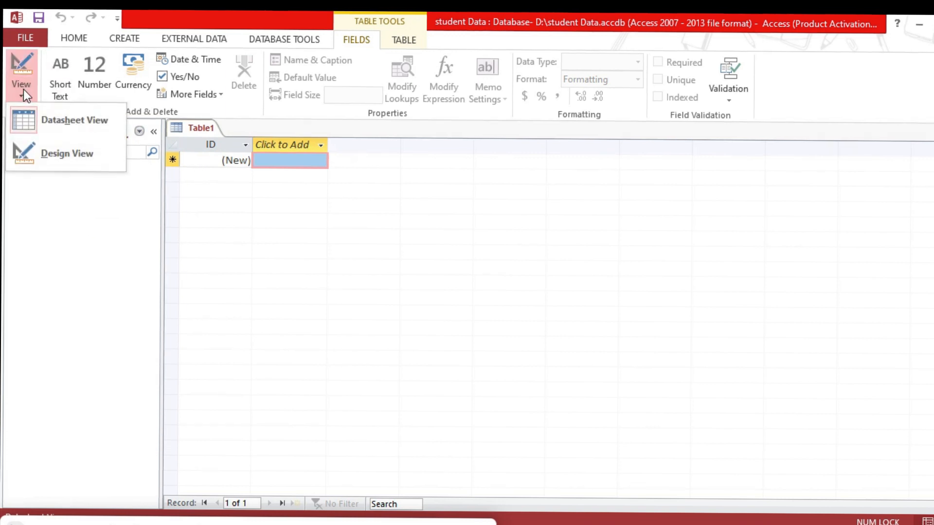
left_click(63, 153)
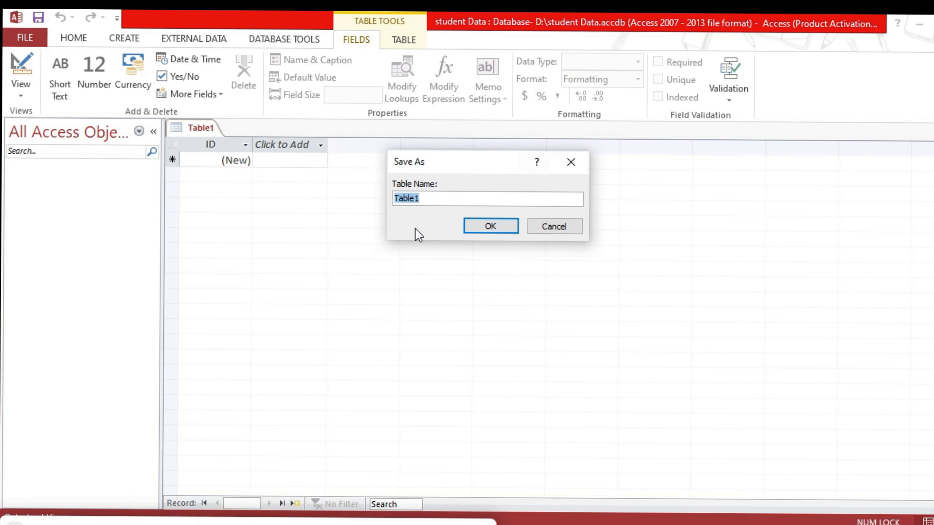
left_click(441, 198)
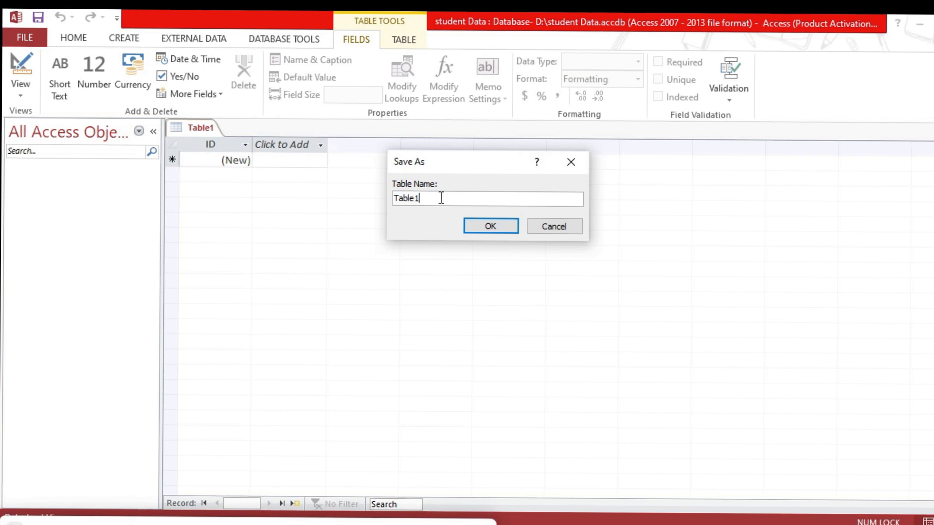
key("BackSpace")
key("BackSpace")
key("BackSpace")
key("BackSpace")
key("BackSpace")
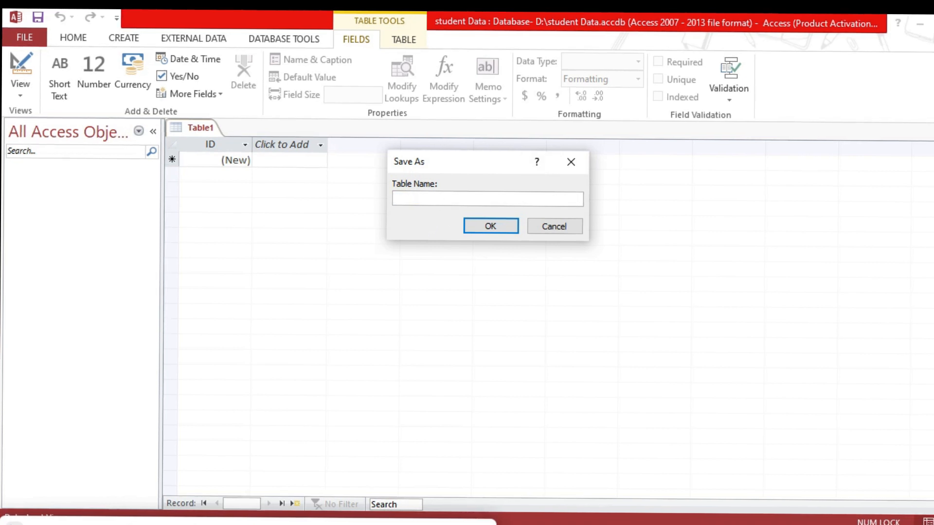
key("Caps_Lock")
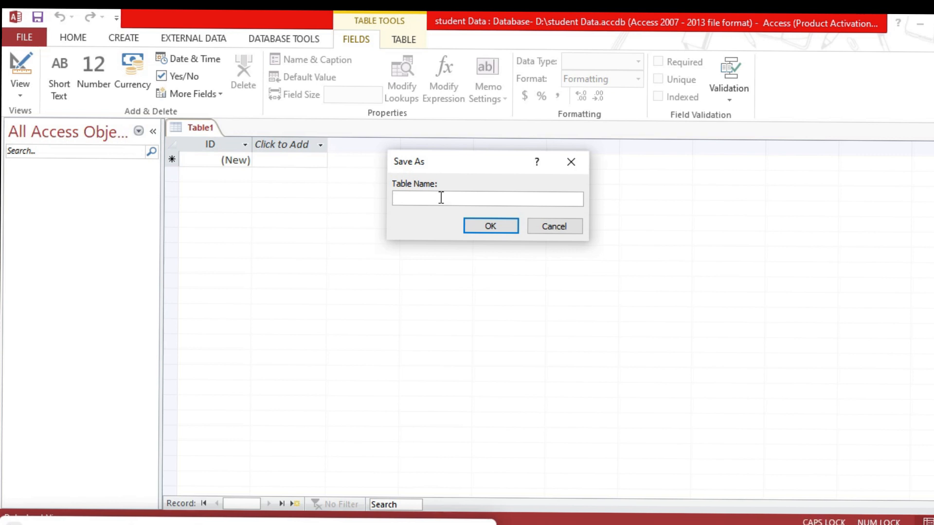
key("Caps_Lock")
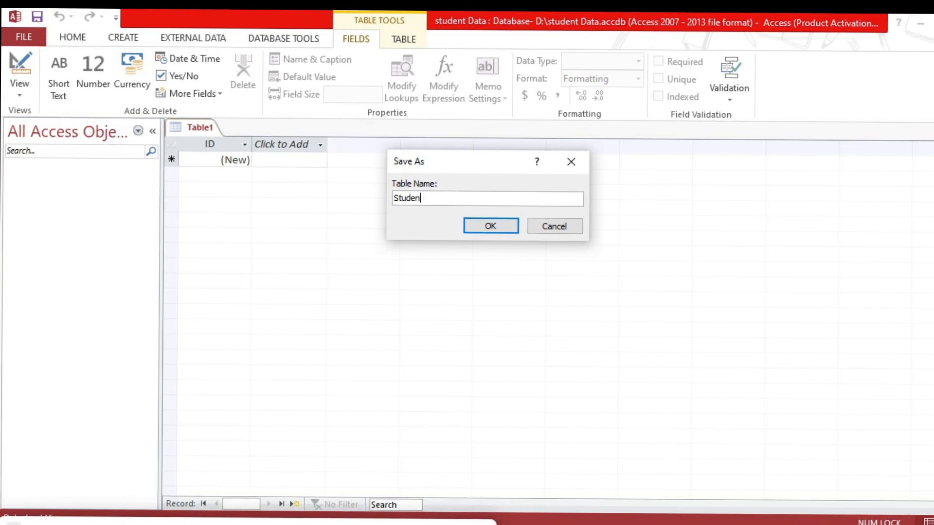
type("Student")
key("Caps_Lock")
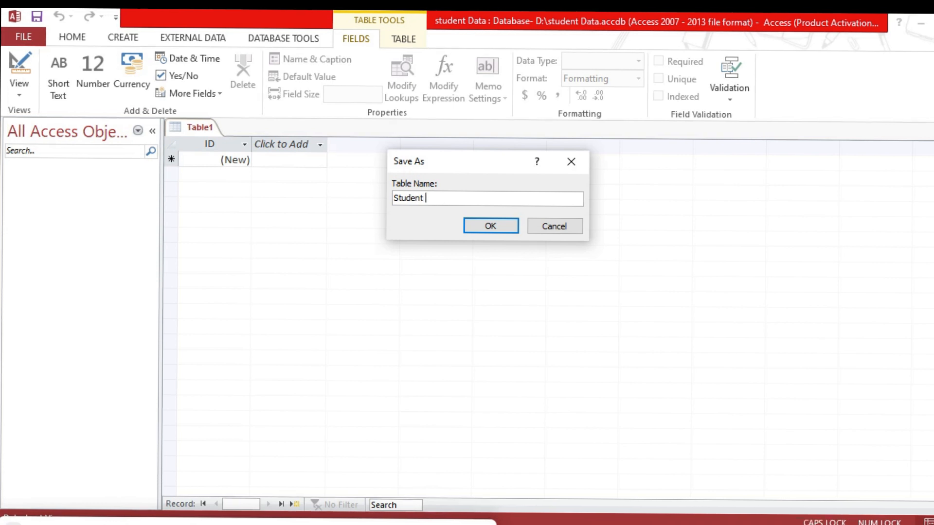
key("Caps_Lock")
key("Caps_Lock")
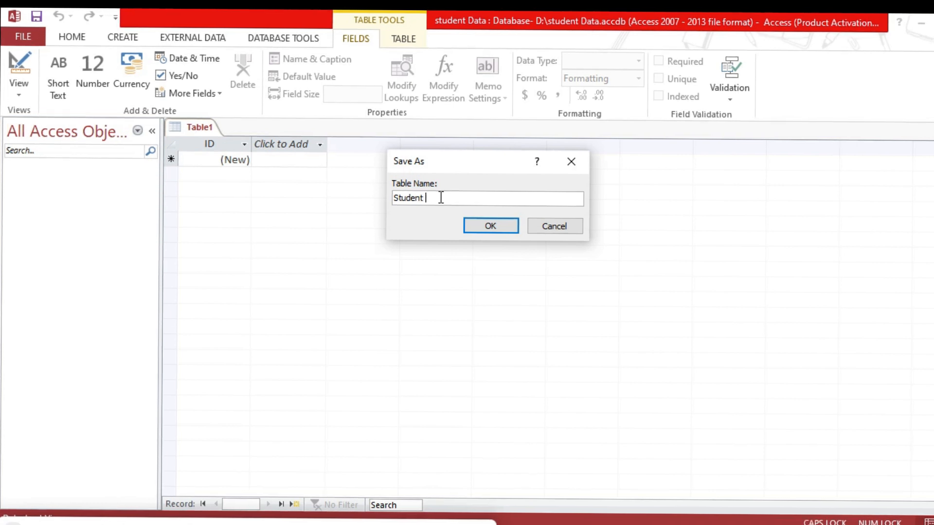
type("D")
key("Caps_Lock")
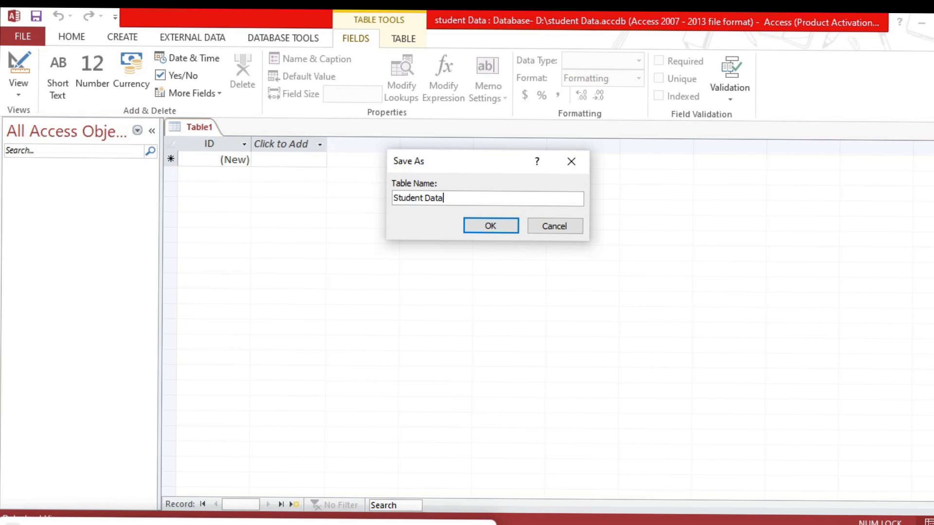
left_click(489, 227)
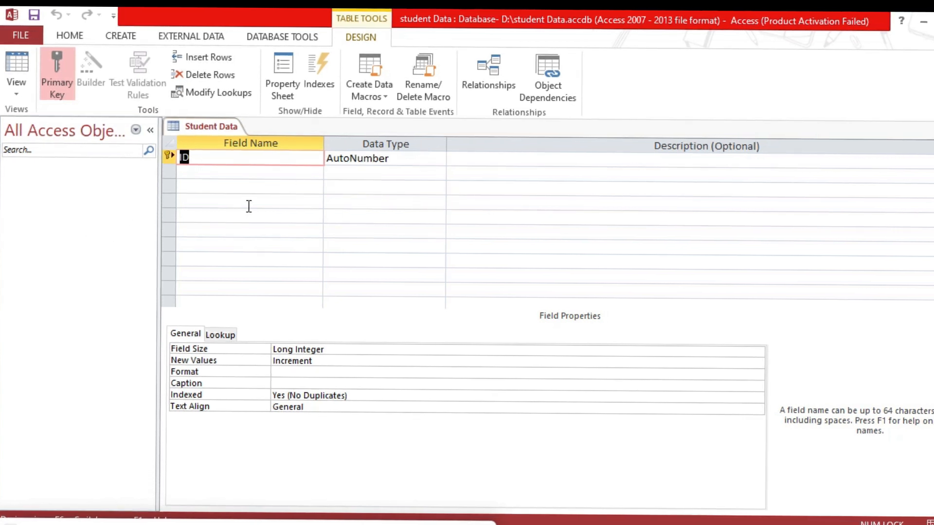
Rename the primary key field ID in the first row as EMP-ID
left_click(213, 168)
left_click(209, 157)
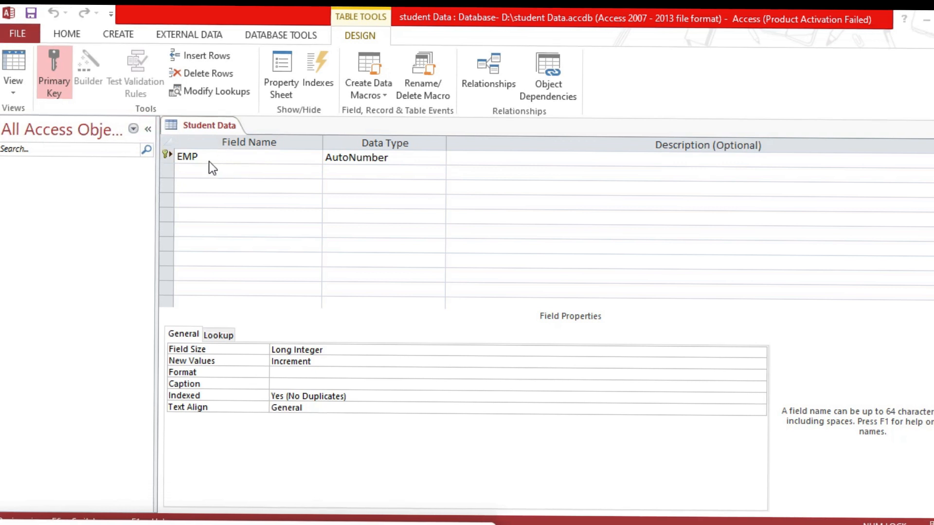
left_click(213, 158)
key("BackSpace")
key("BackSpace")
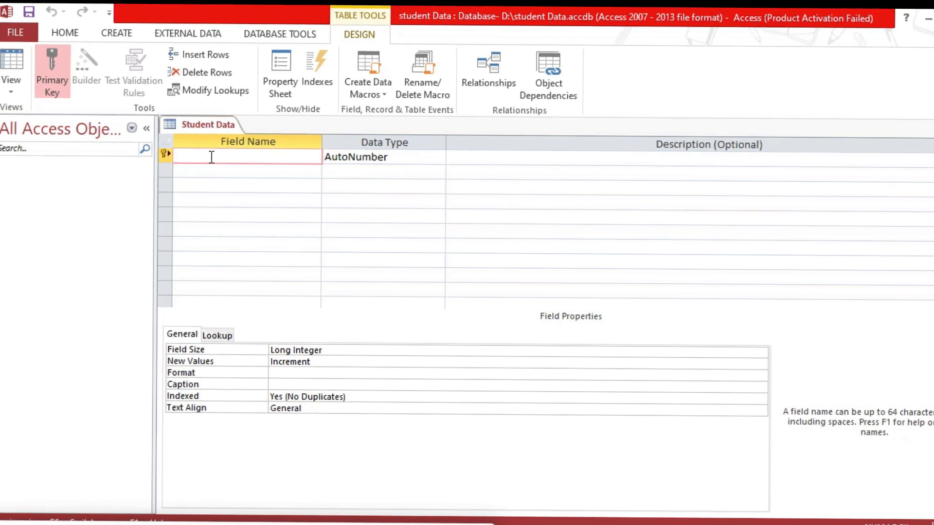
key("BackSpace")
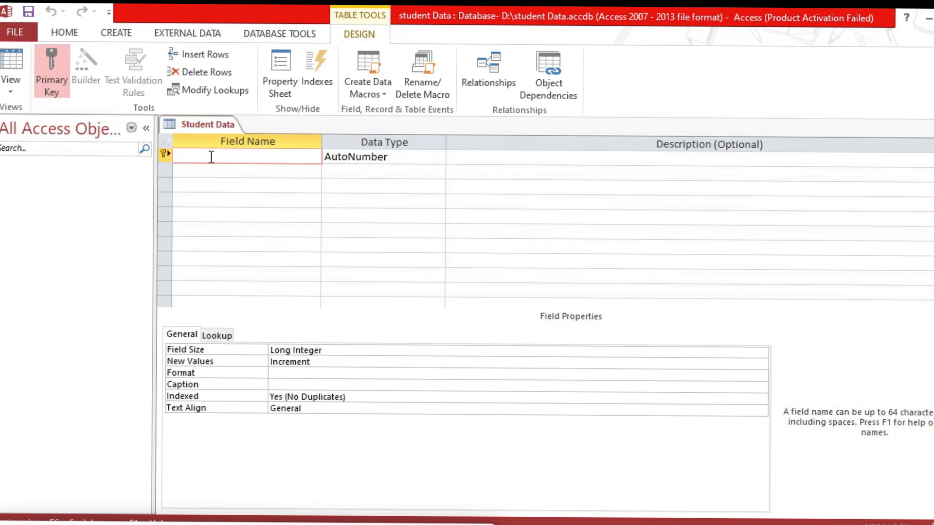
type("EMP")
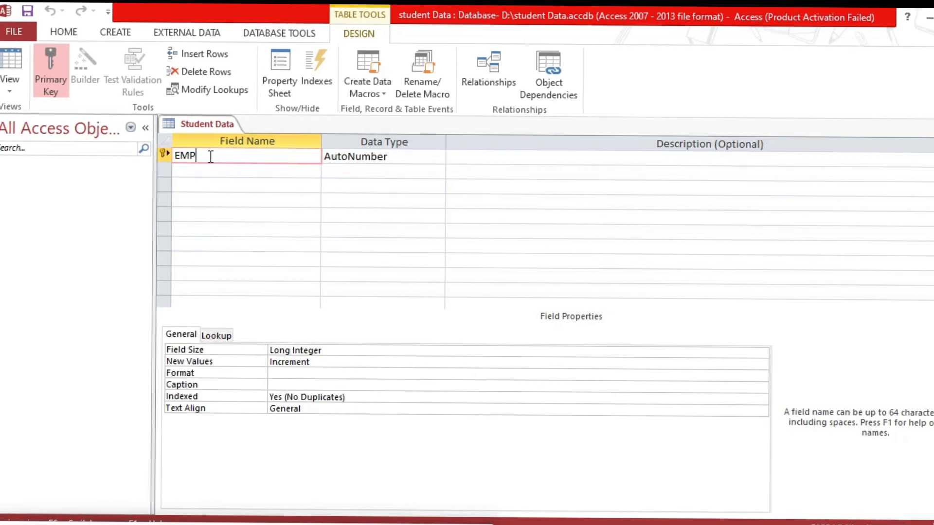
type("-")
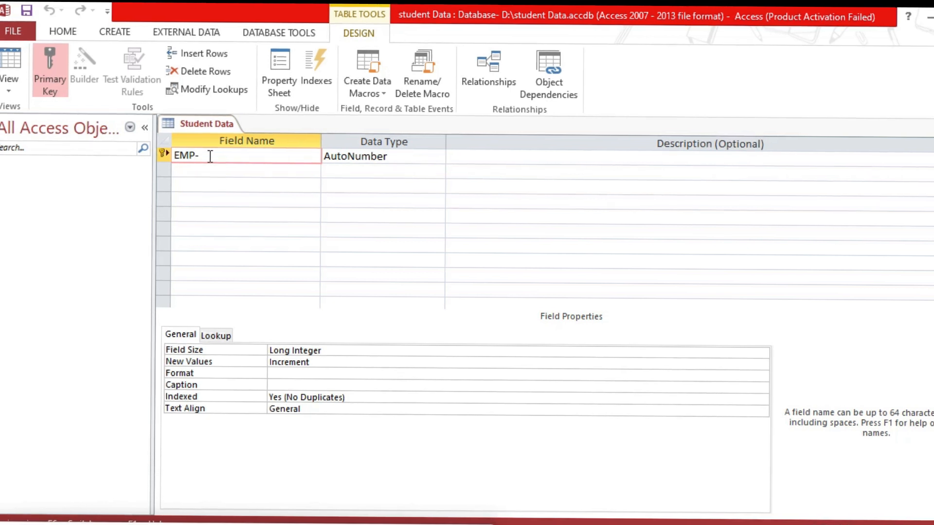
type("ID")
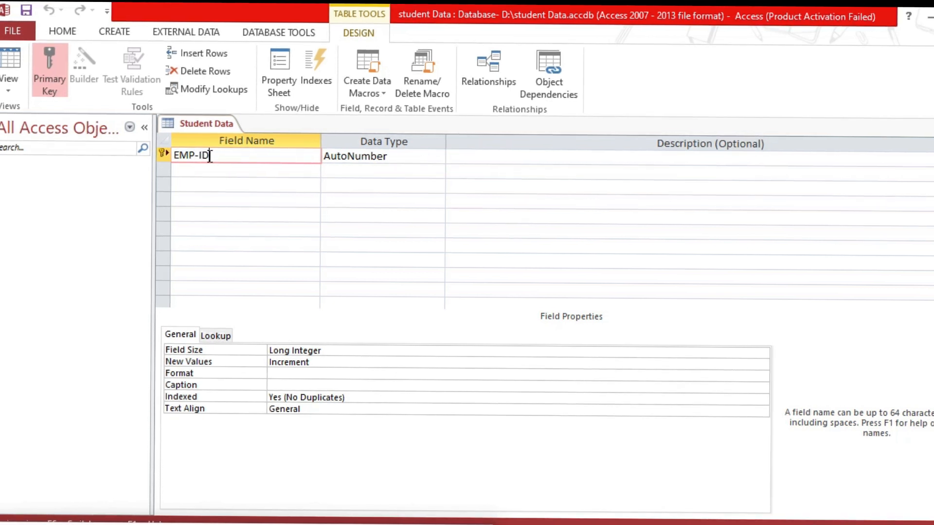
Try the Yes/No data type on the EMP-ID field and set it back to AutoNumber
left_click(407, 160)
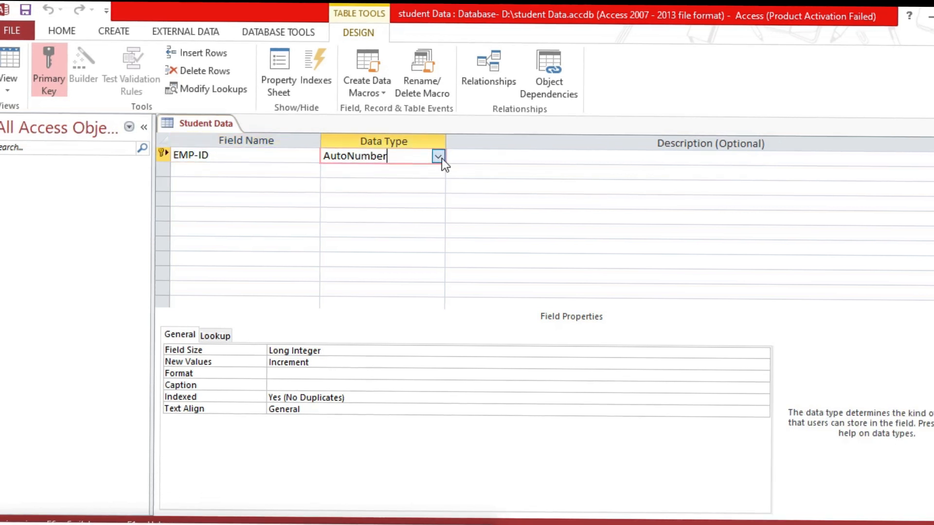
left_click(441, 159)
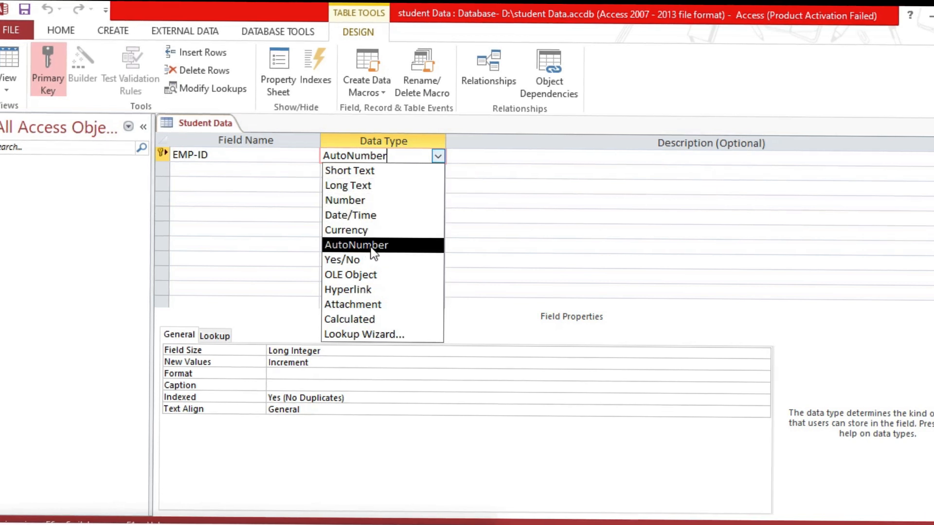
left_click(360, 260)
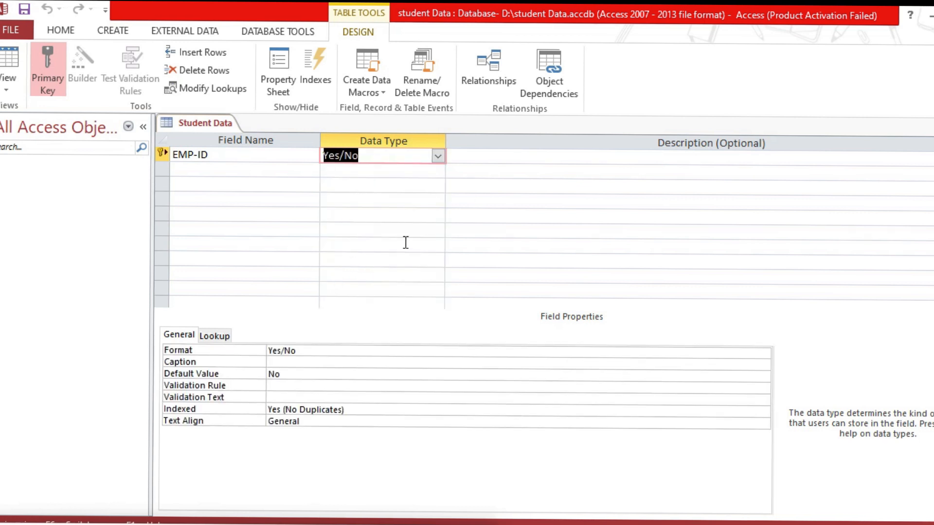
left_click(435, 158)
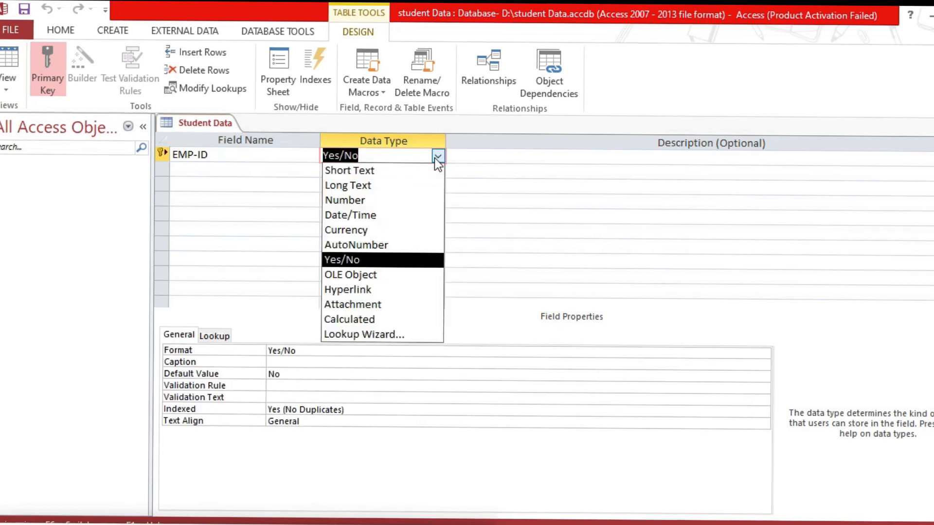
left_click(380, 244)
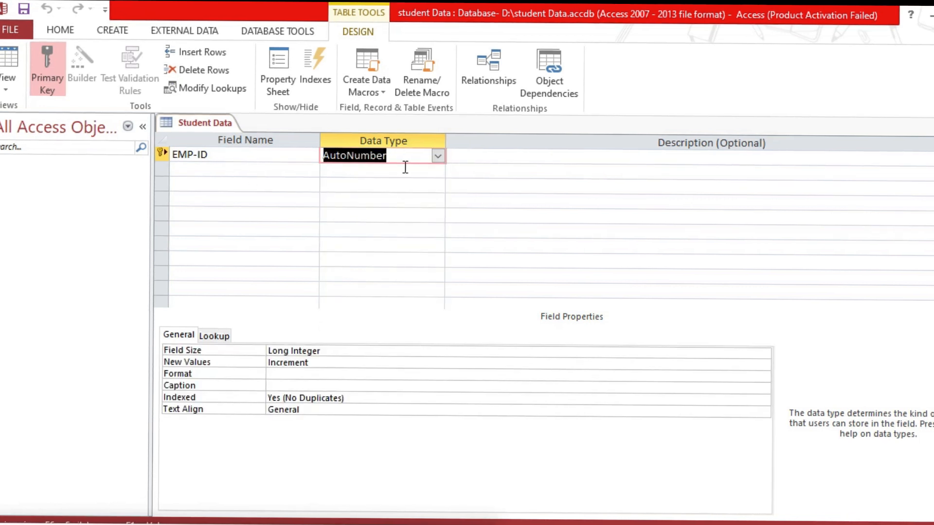
Add a Short Text field named EMP-NAME in the second row, below EMP-ID
left_click(206, 170)
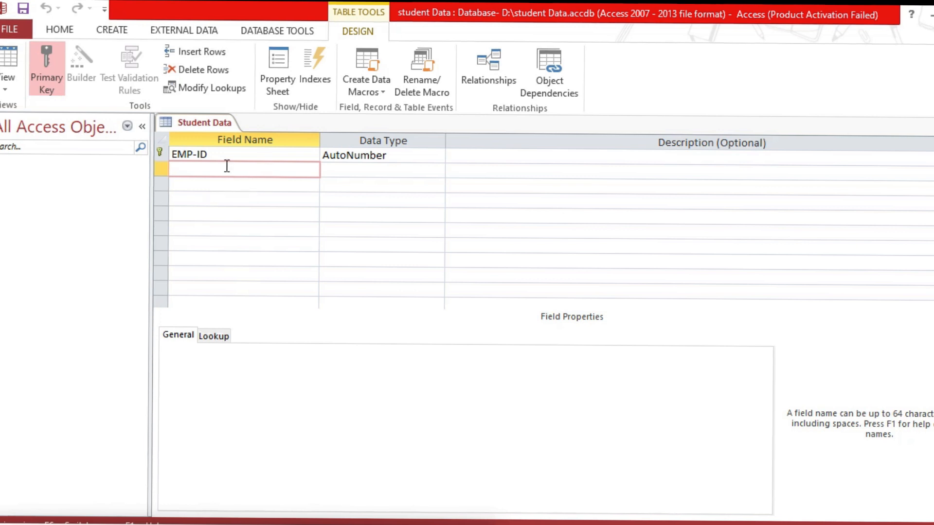
type("E")
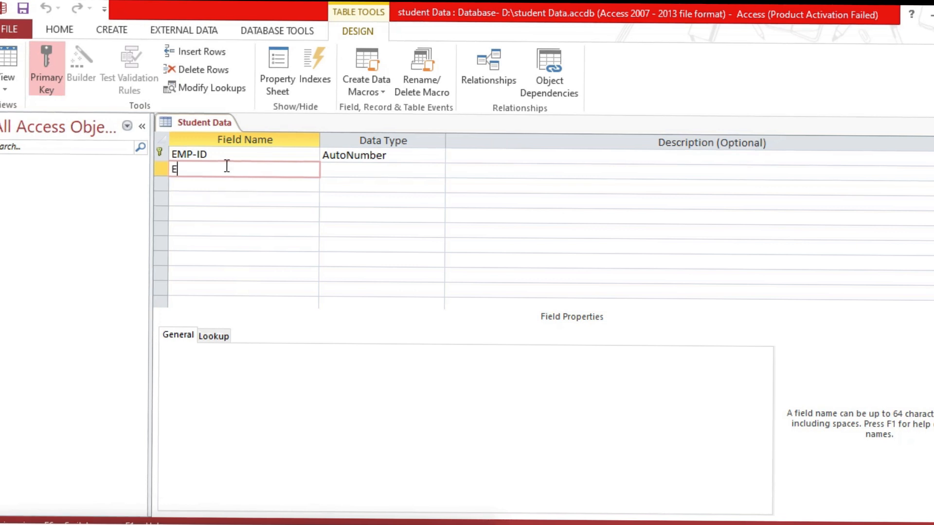
type("MP-")
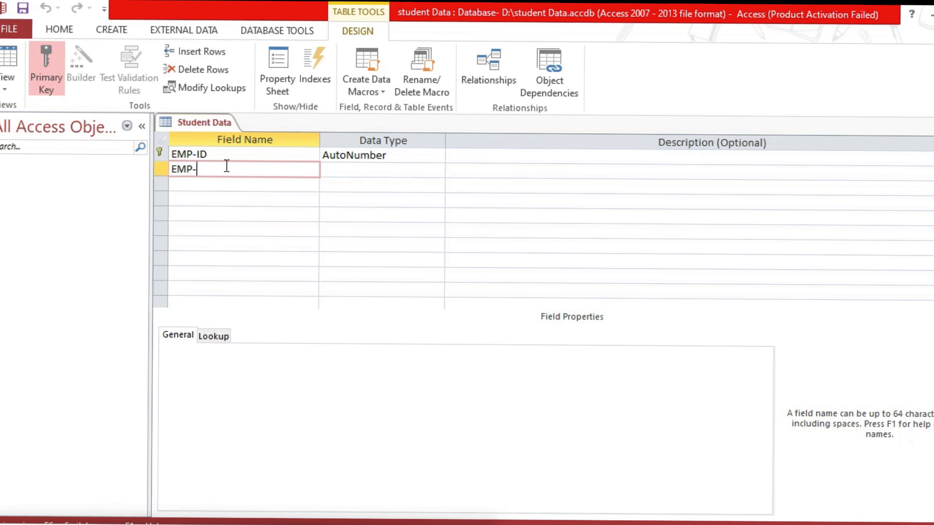
type("Na")
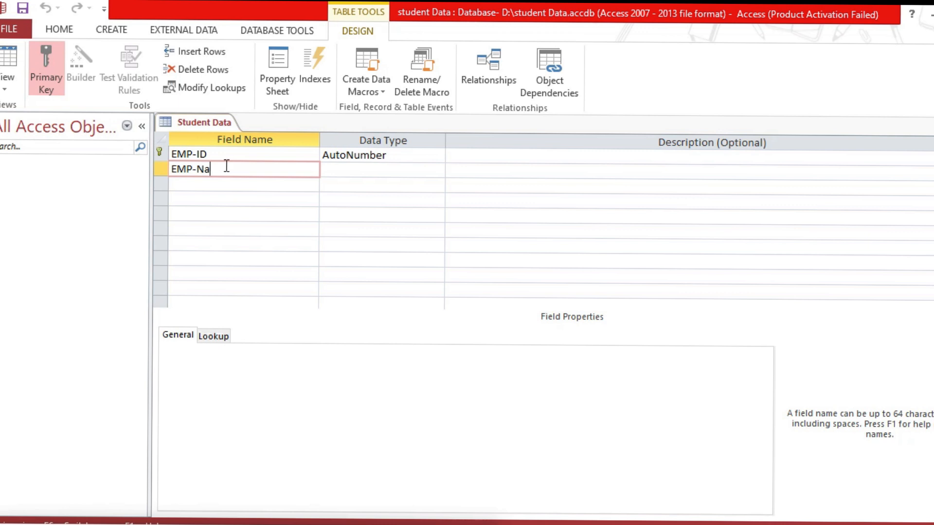
type("me")
key("Tab")
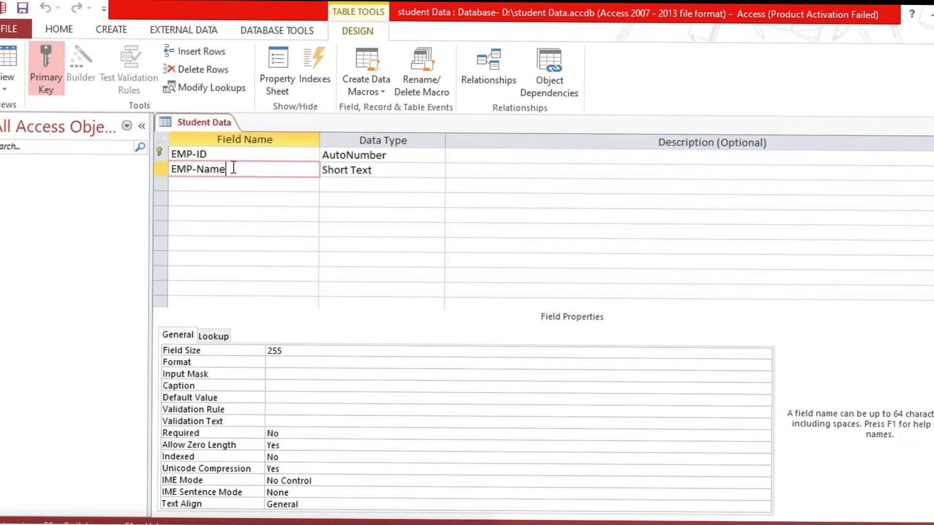
key("BackSpace")
key("BackSpace")
key("BackSpace")
type("AME")
Add a field named CITY in the third row and keep Short Text as its data type
left_click(250, 190)
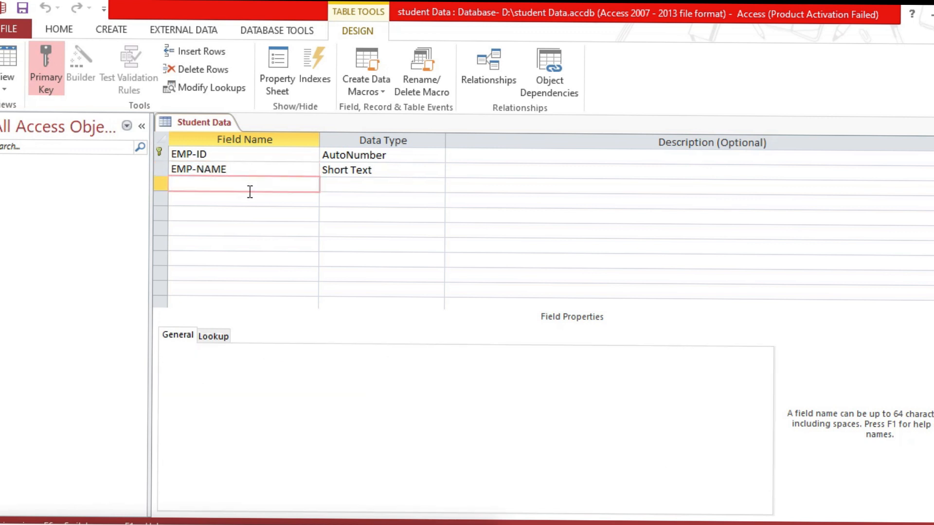
type("CITY")
left_click(340, 184)
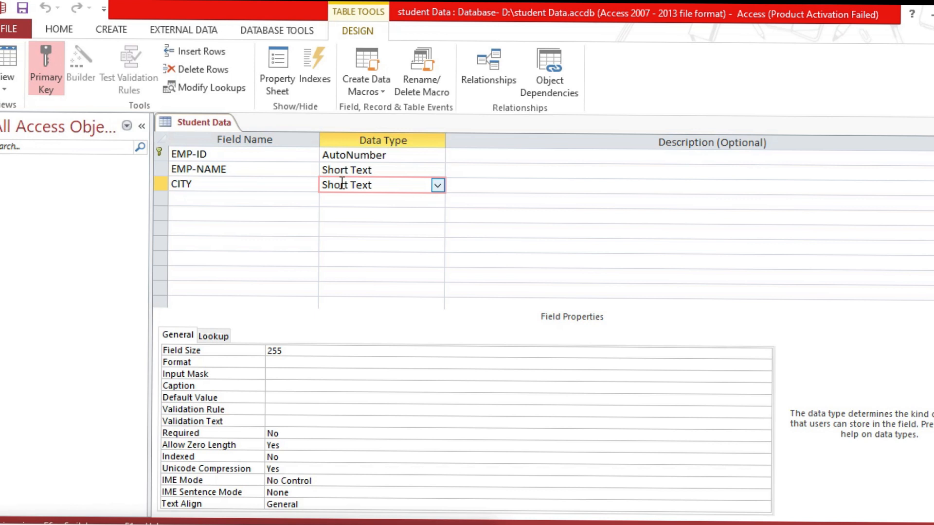
left_click(438, 185)
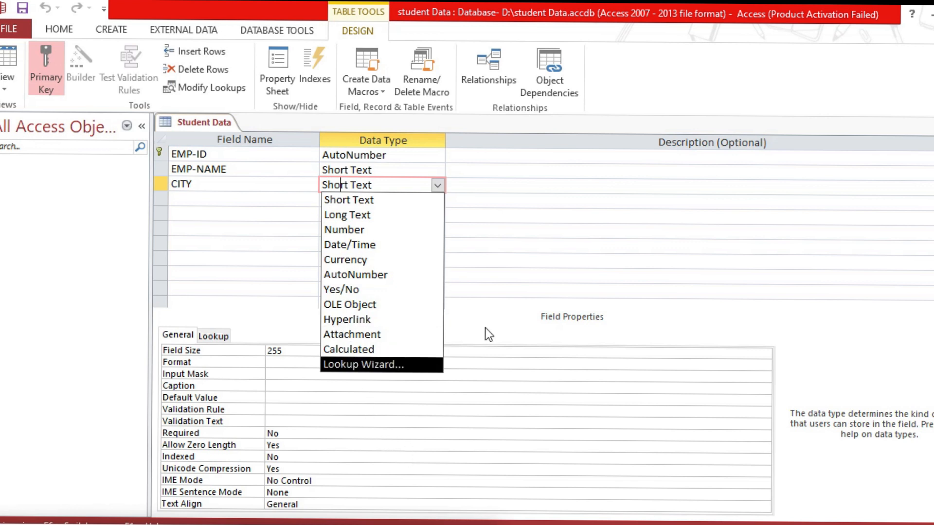
left_click(502, 228)
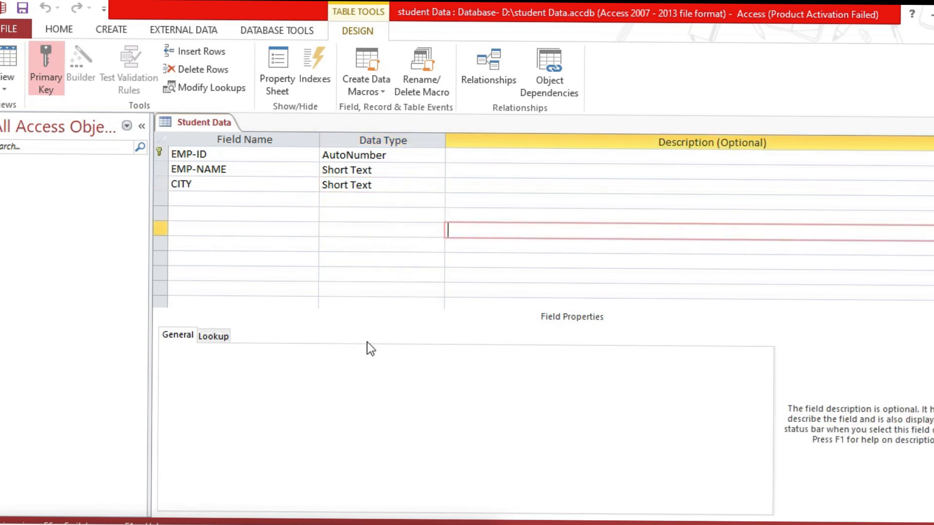
Look at the optional Description cells of the existing fields and add a field named DESIGNATION below CITY
left_click(218, 200)
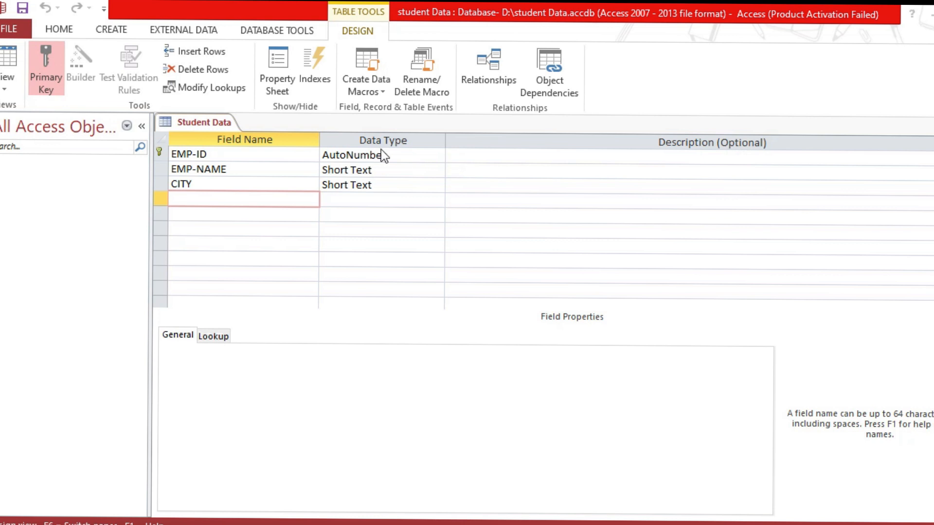
left_click(580, 155)
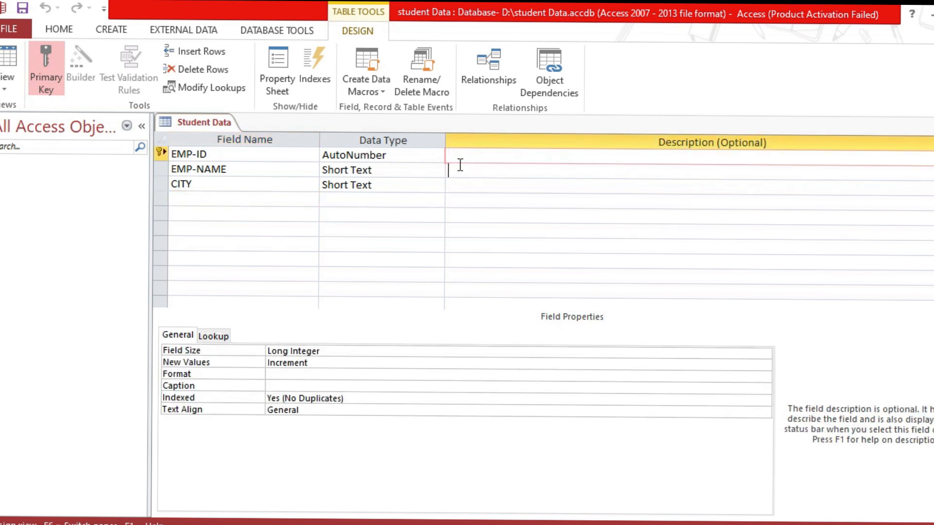
left_click(473, 170)
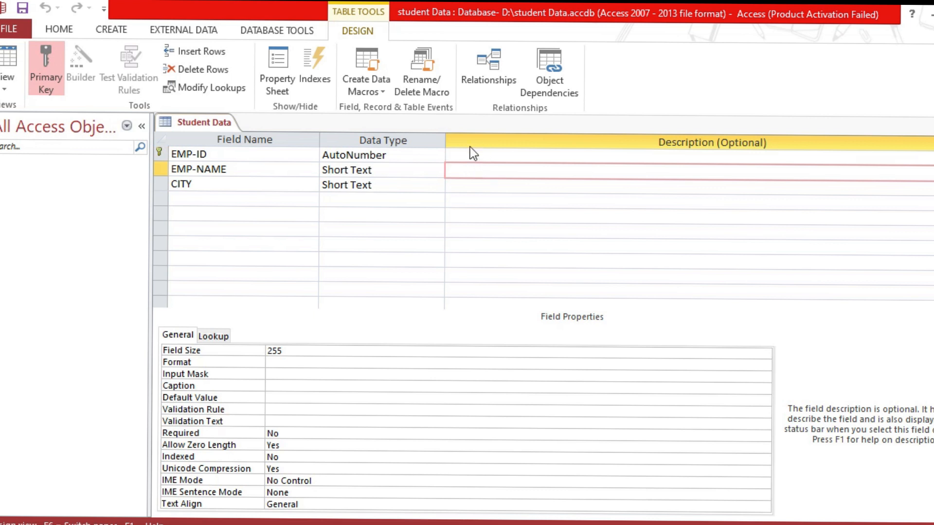
left_click(461, 155)
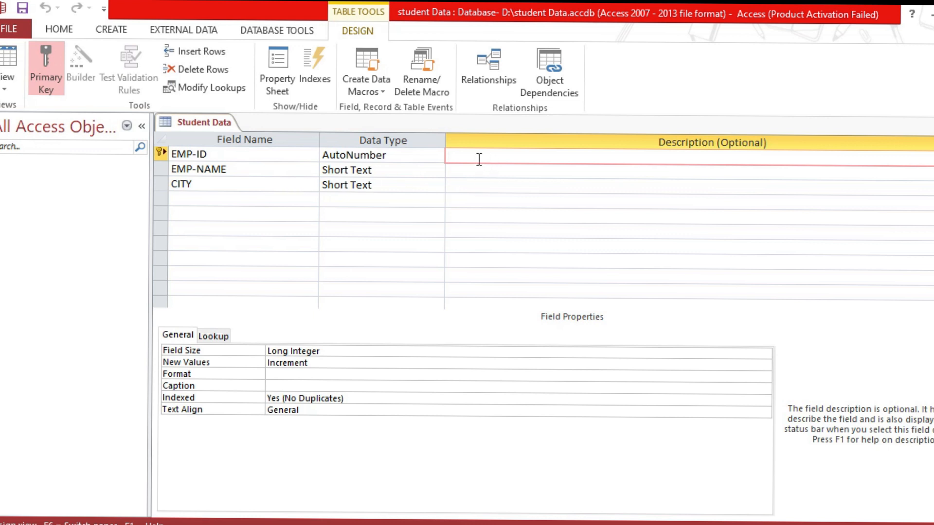
left_click(467, 173)
left_click(467, 188)
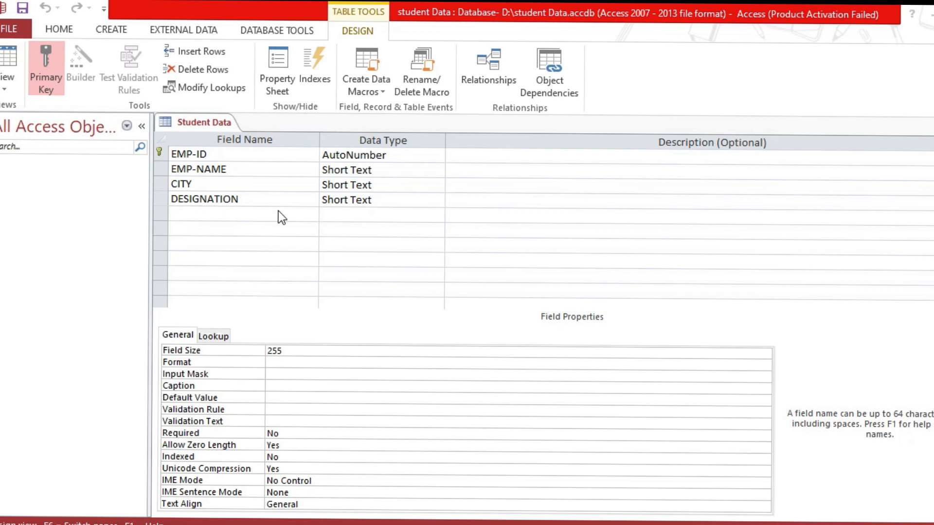
left_click(363, 200)
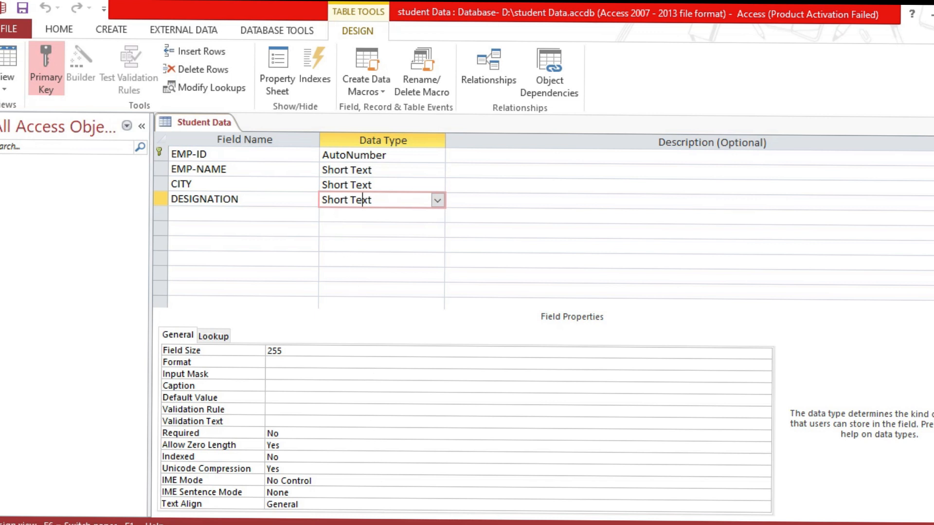
left_click(437, 201)
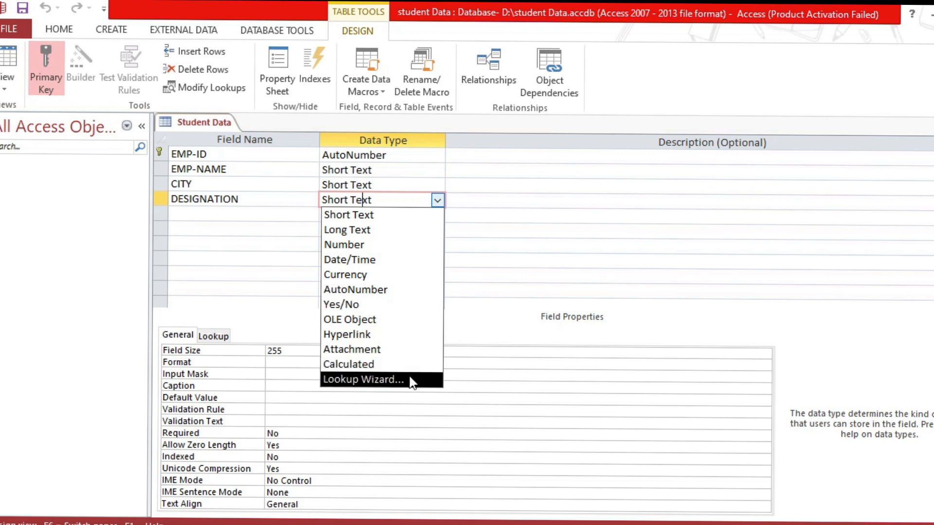
key("Escape")
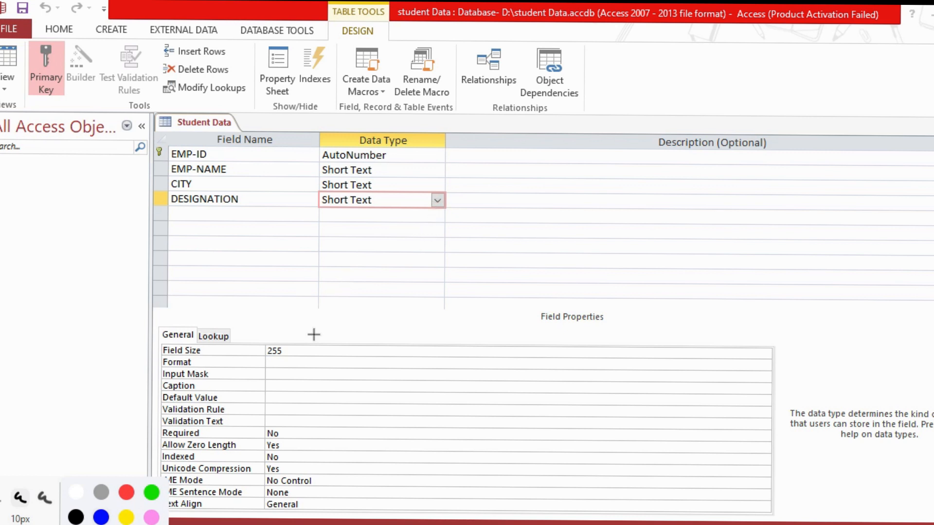
key("Escape")
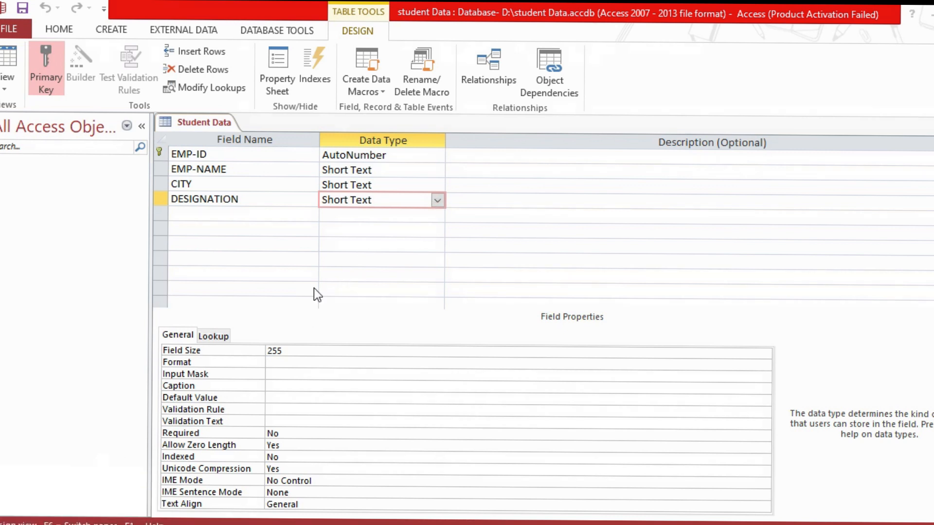
Start the Lookup Wizard as the DESIGNATION field's data type and choose to type in the list values
left_click(444, 203)
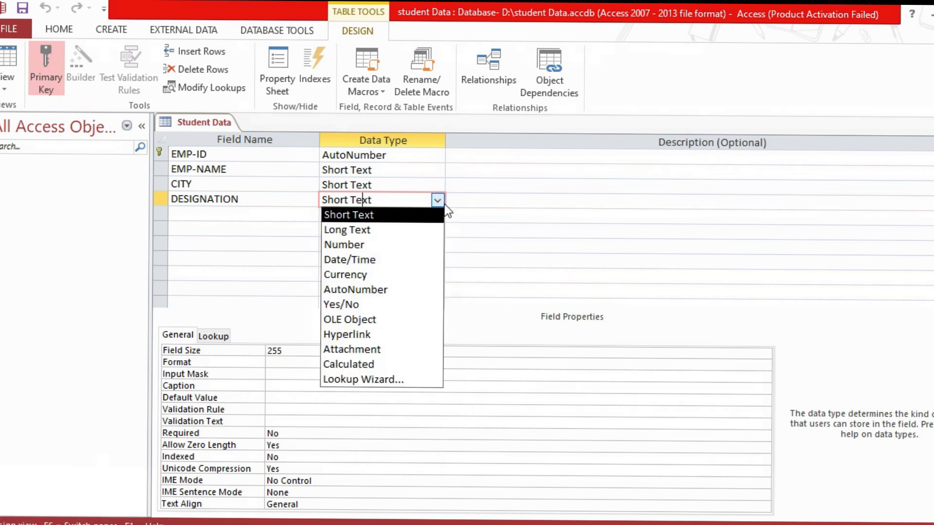
left_click(370, 380)
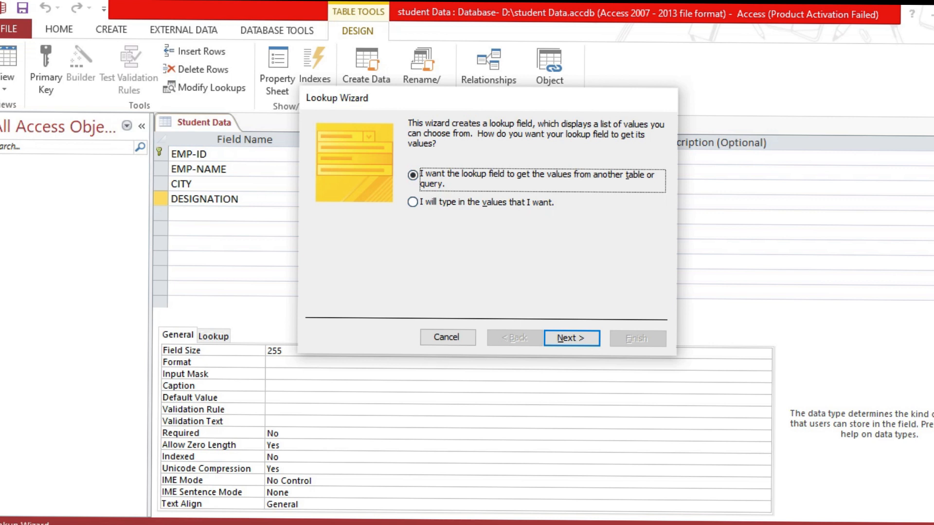
left_click(382, 524)
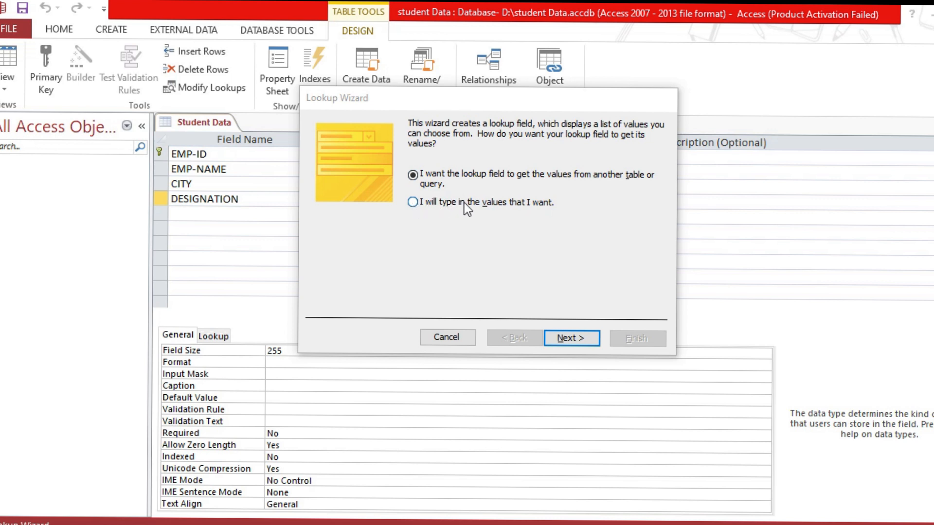
left_click(423, 205)
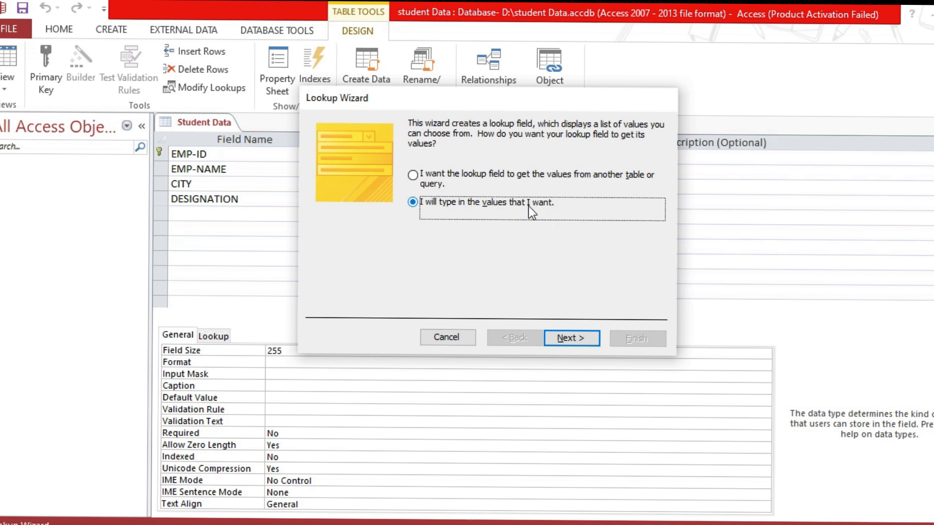
left_click(570, 337)
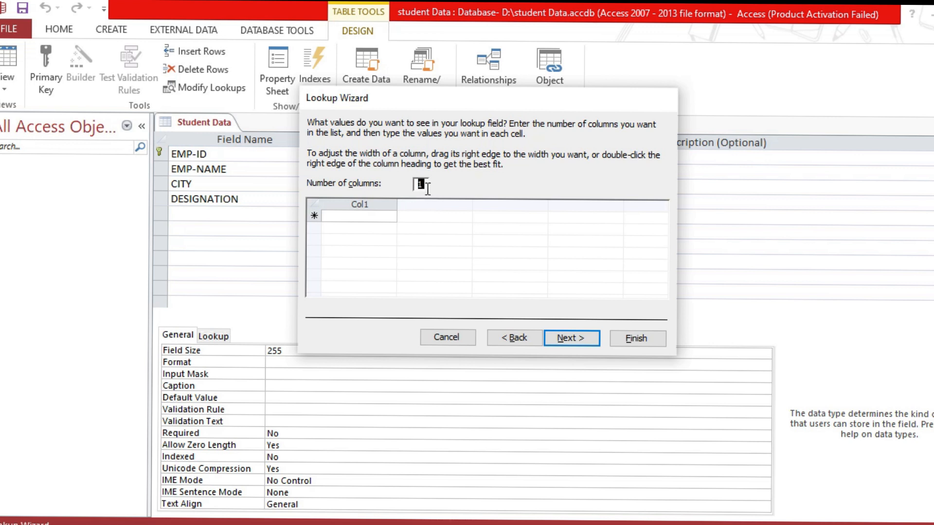
Enter MANAGER, SUPERVISOR and CLERK as the first three values of the single-column lookup list
left_click(344, 217)
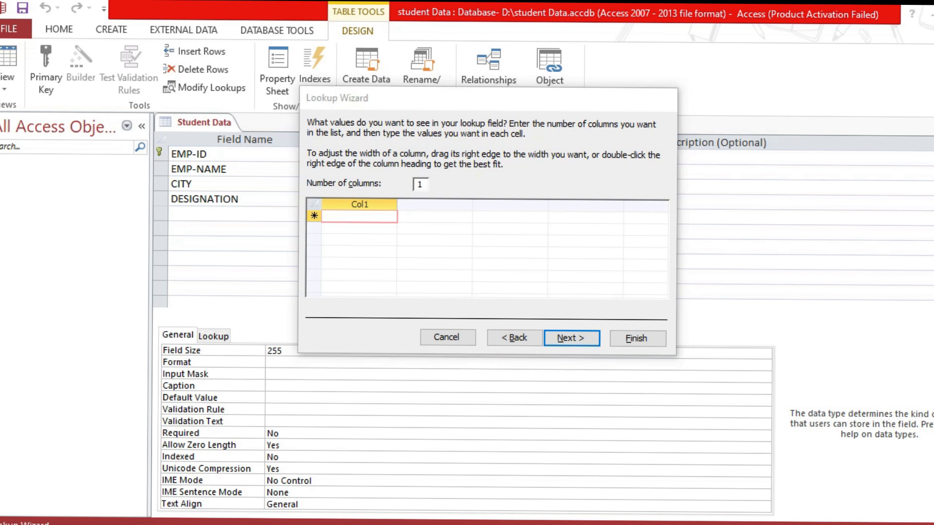
left_click(366, 217)
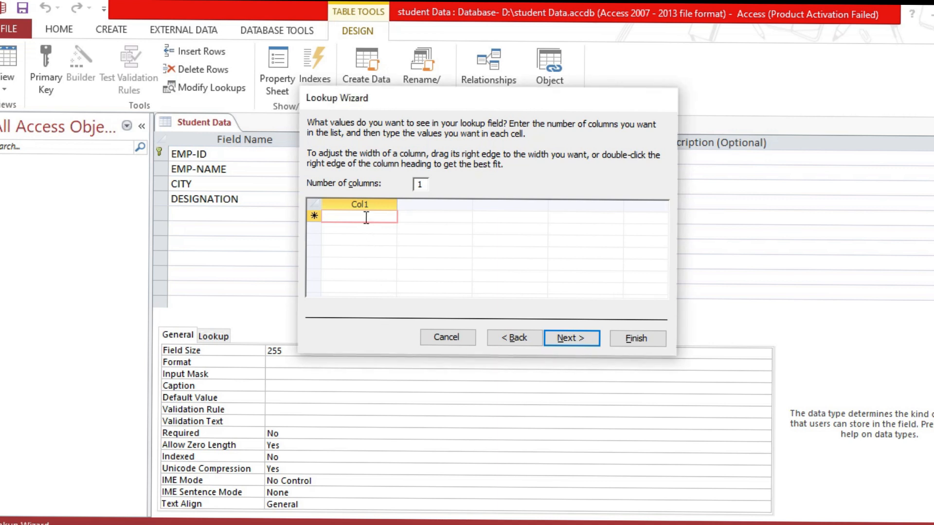
type("M")
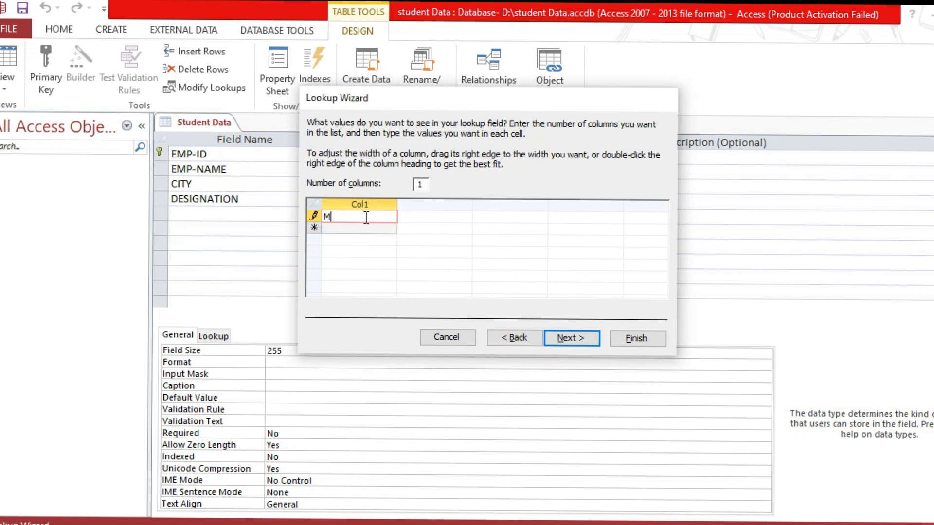
type("ANAGER")
left_click(363, 228)
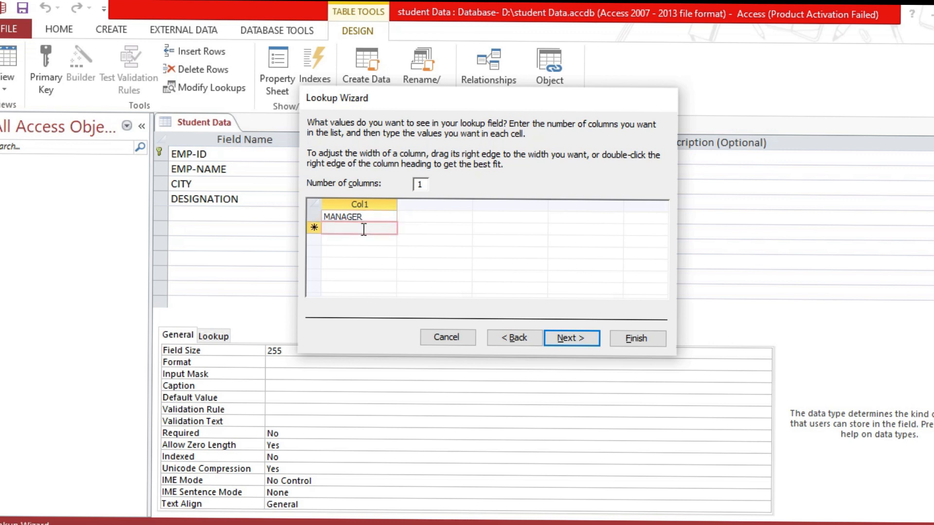
type("SUPER")
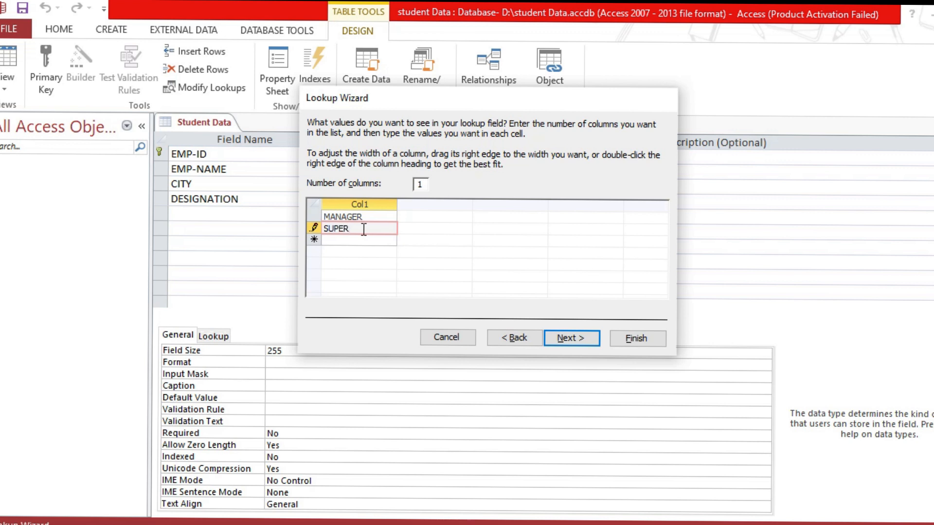
type("VISOR")
left_click(355, 241)
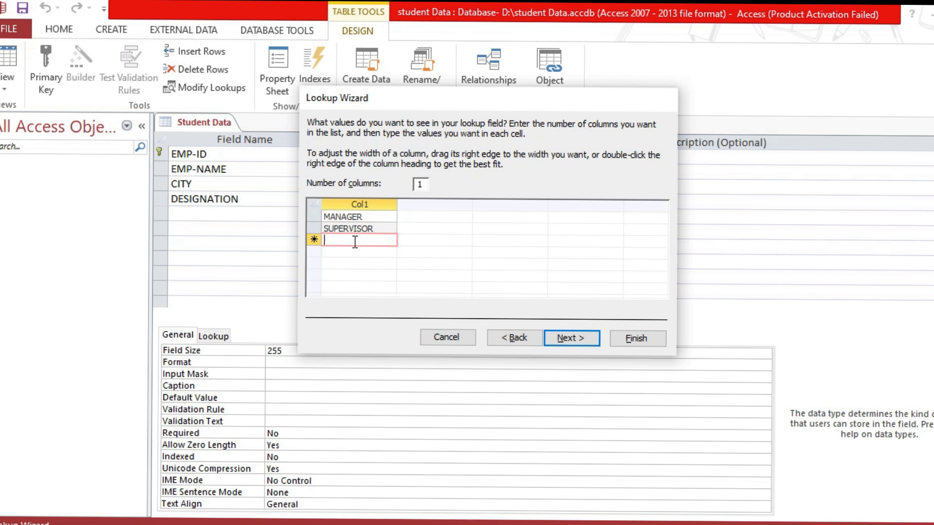
type("CL")
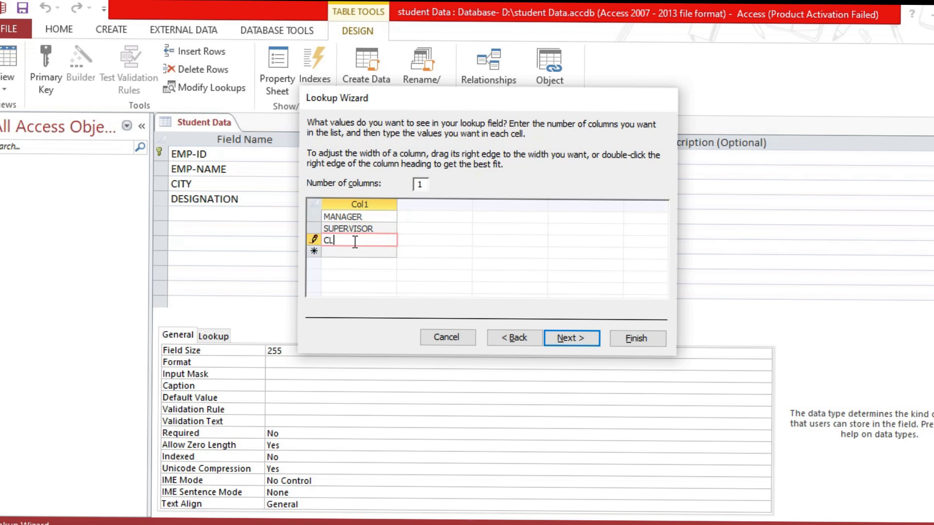
type("ERK")
Add ACCOUTANT and PEOPN as the fourth and fifth values of the lookup list
left_click(355, 252)
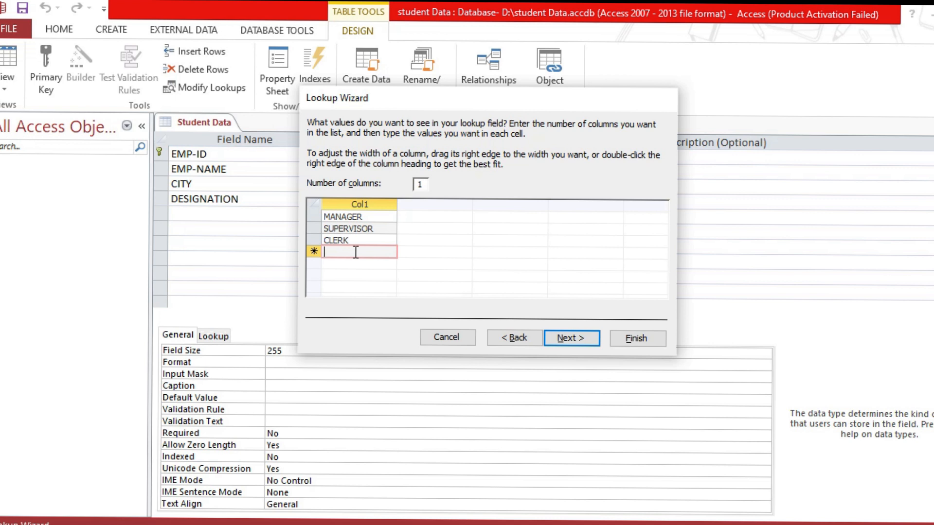
type("ACCOU")
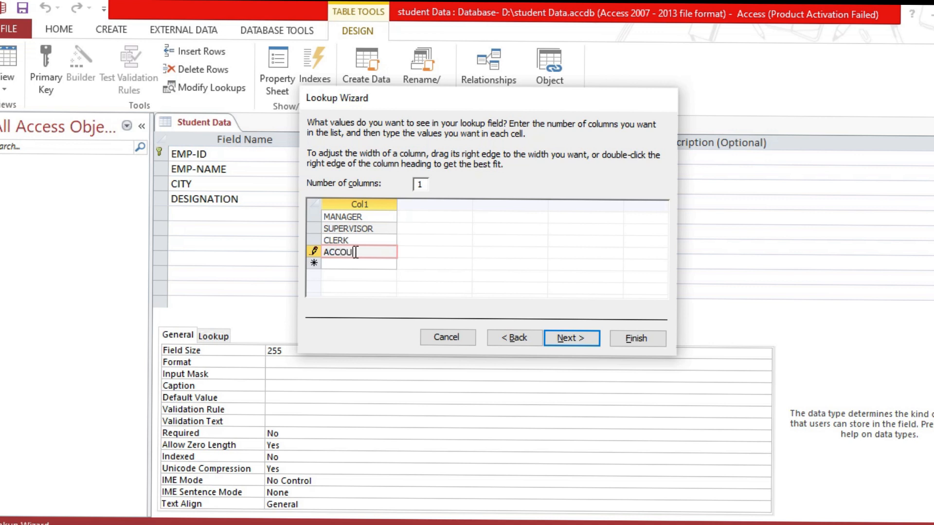
type("NTA")
type("NT")
left_click(353, 262)
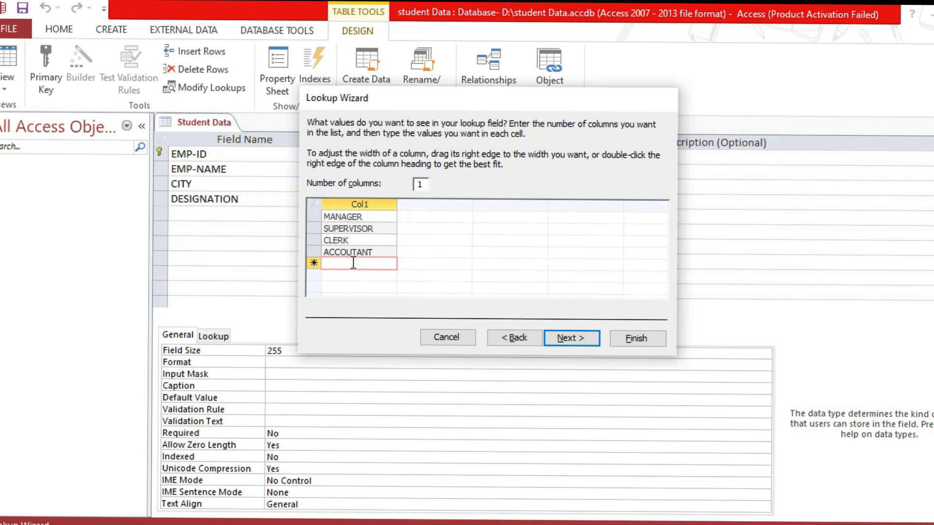
type("PEO")
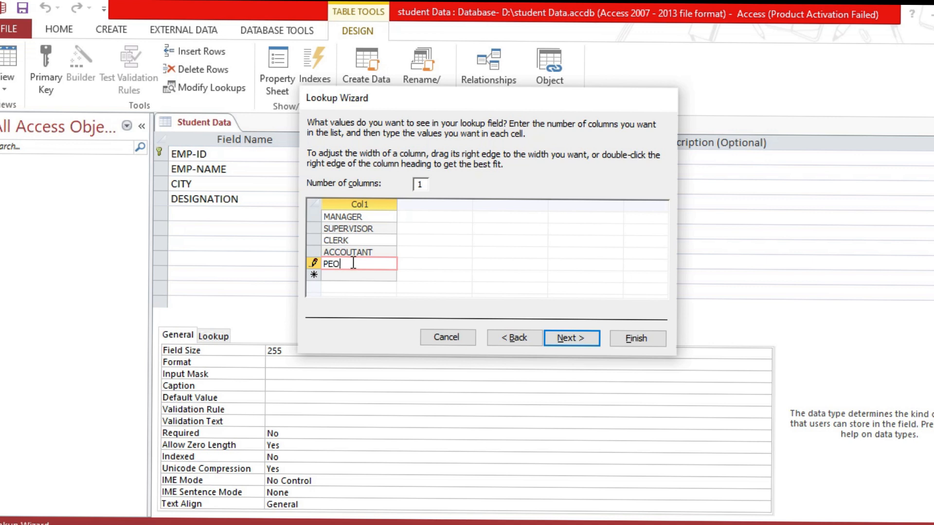
type("PN")
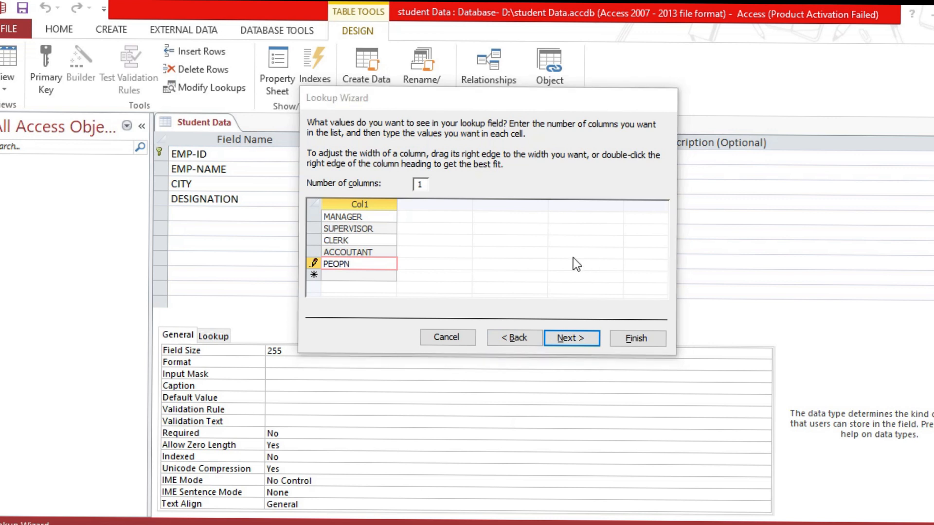
Complete the lookup list for the DESIGNATION field, keeping DESIGNATION as its label
left_click(572, 337)
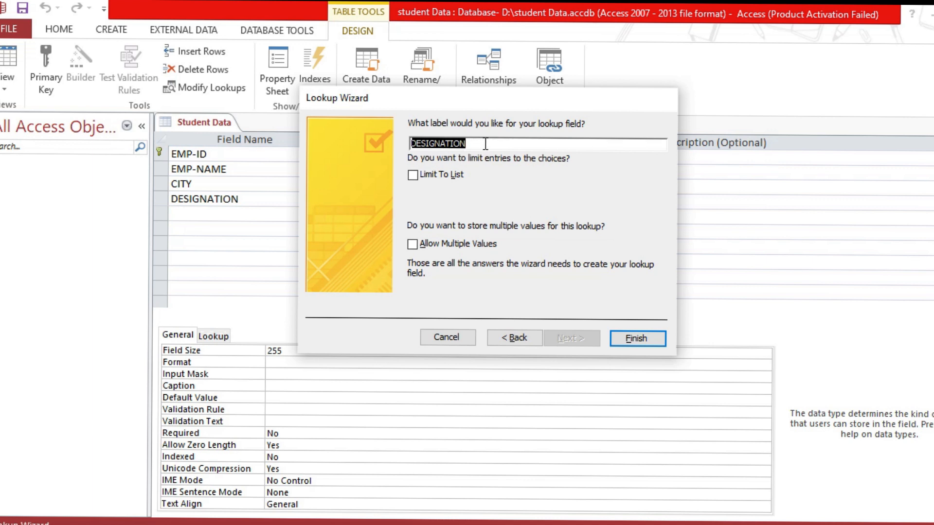
left_click(623, 334)
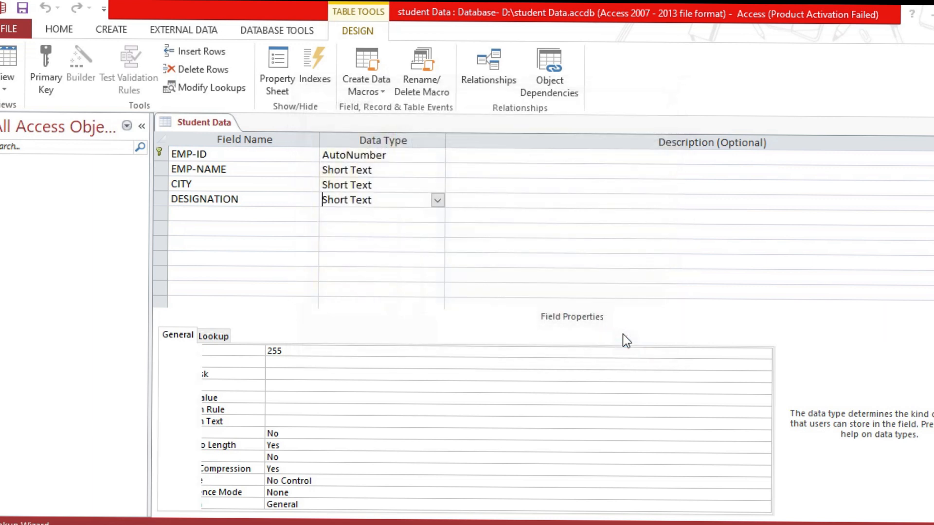
left_click(438, 201)
left_click(477, 228)
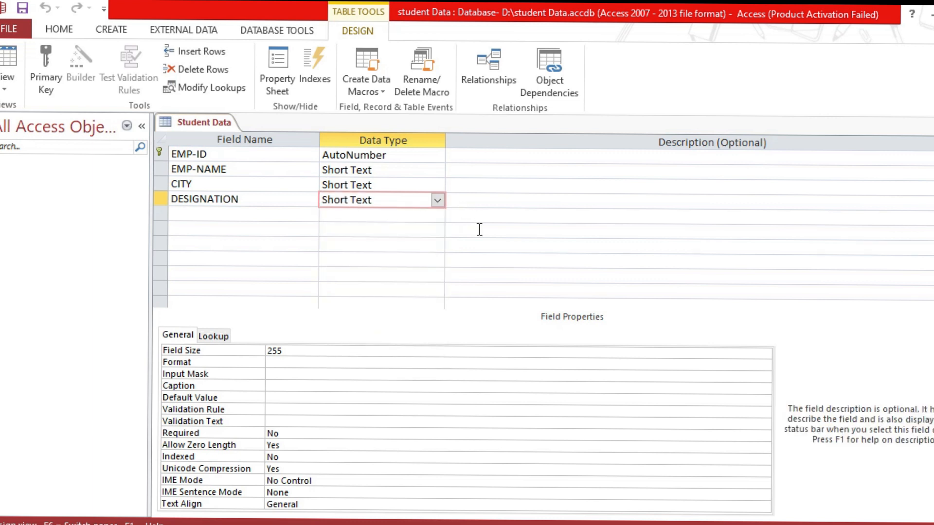
left_click(374, 203)
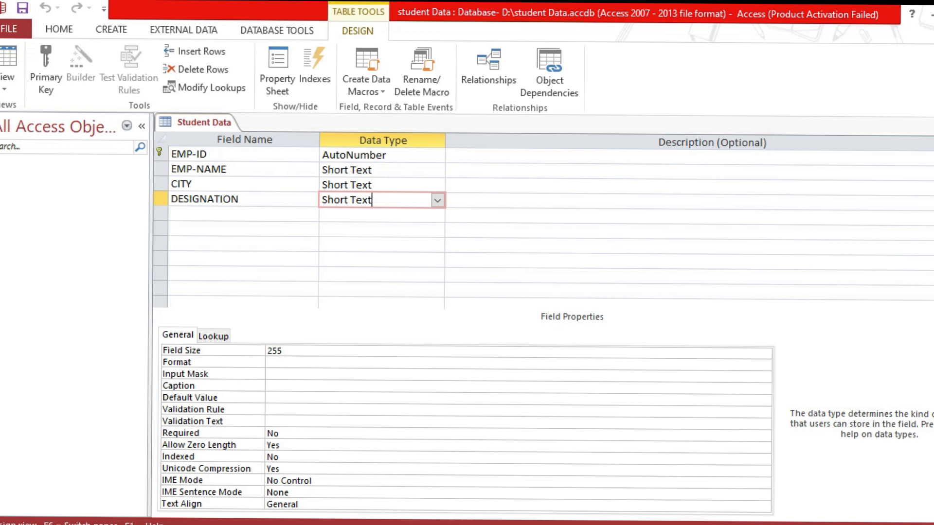
Add a field named DEPT below DESIGNATION in the Student Data table
left_click(199, 212)
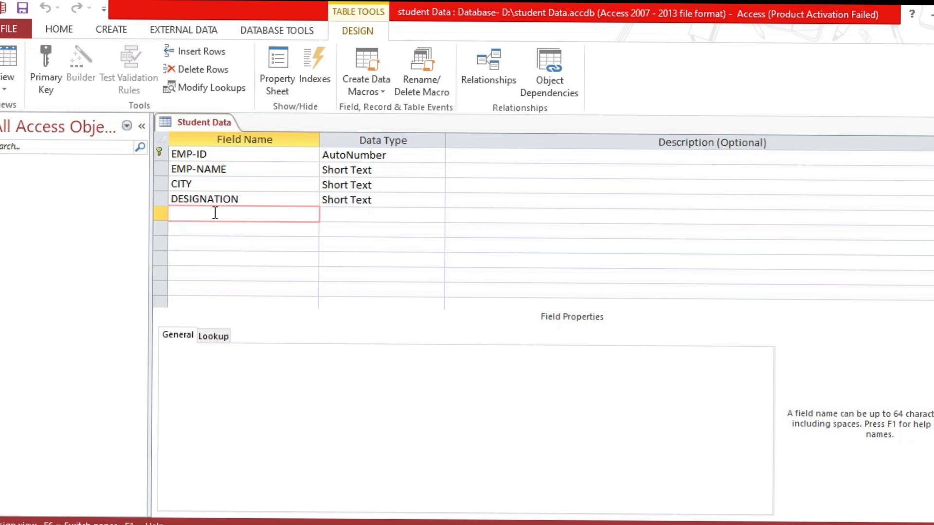
type("DEPT")
left_click(347, 212)
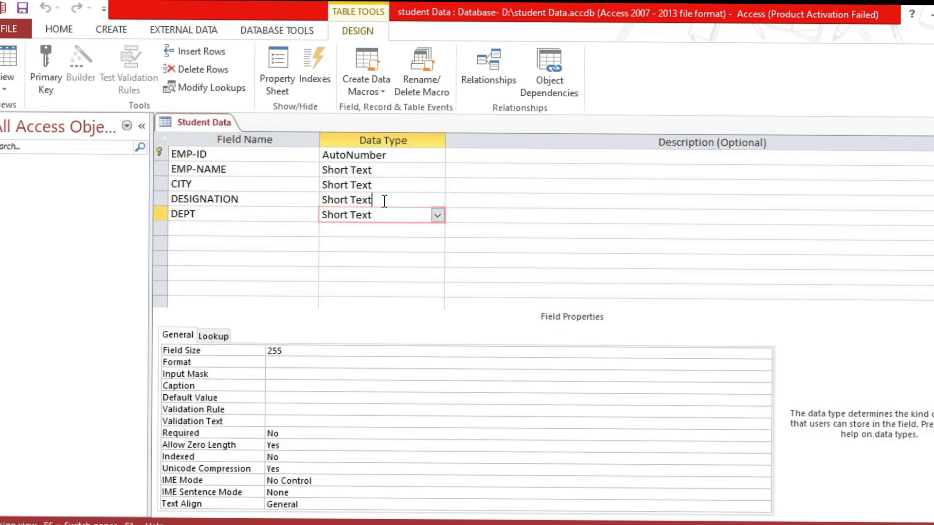
left_click(382, 200)
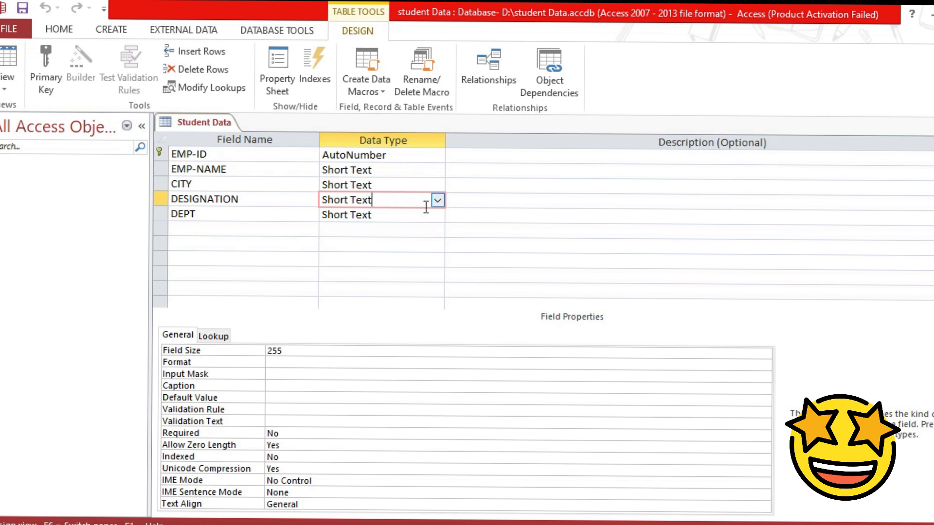
left_click(398, 217)
Use the Lookup Wizard to give DEPT a typed-in value list of SALES, PURCHASE, ACCOUNT and ADMIN, keeping the label DEPT
left_click(437, 215)
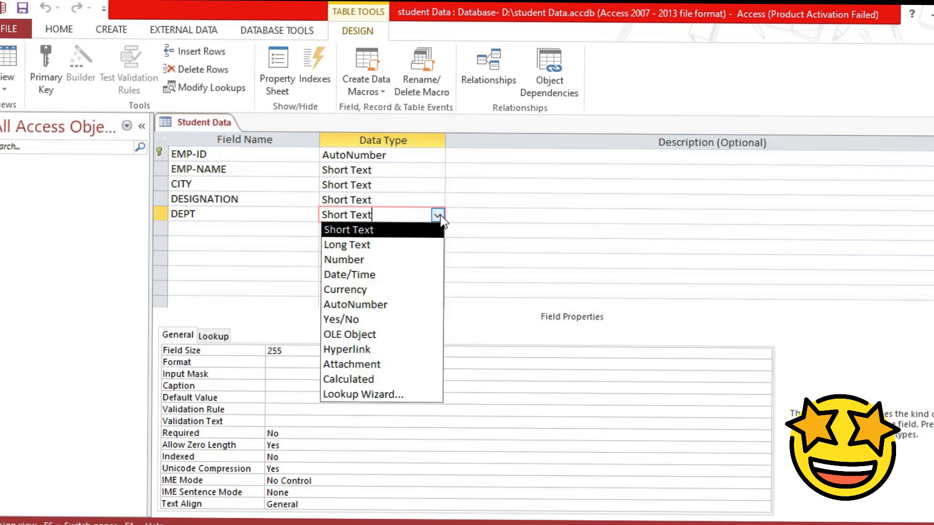
left_click(407, 402)
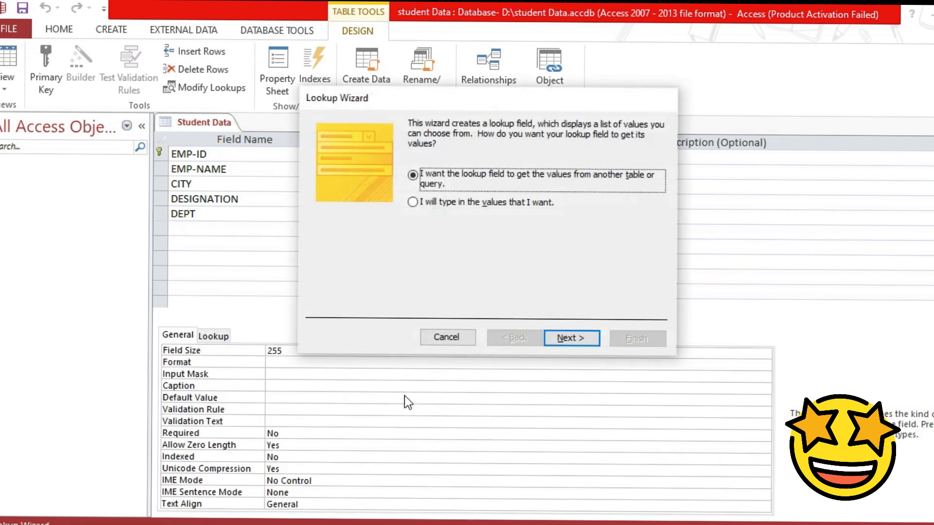
left_click(412, 204)
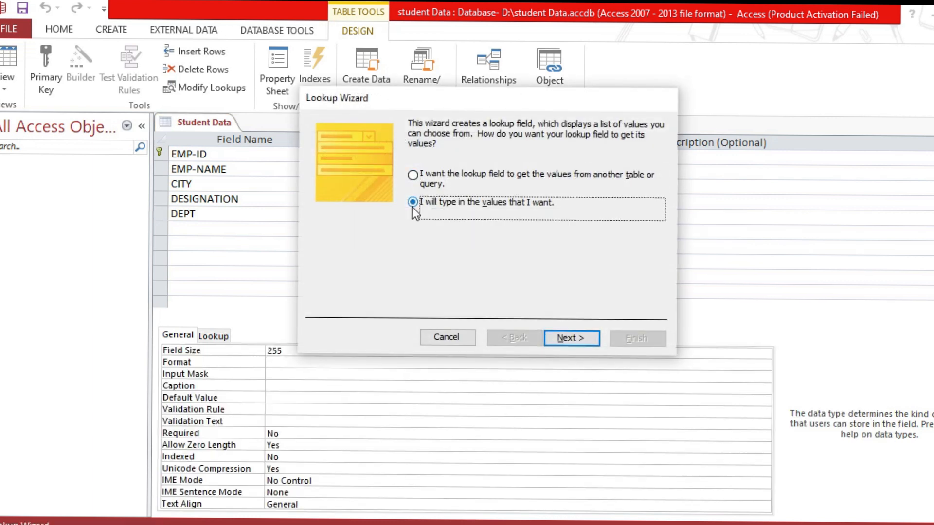
left_click(565, 338)
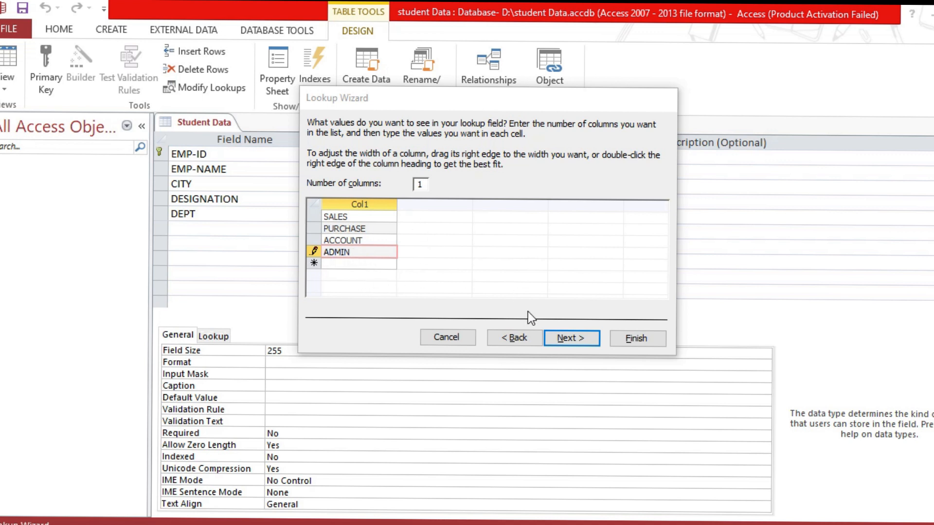
left_click(574, 340)
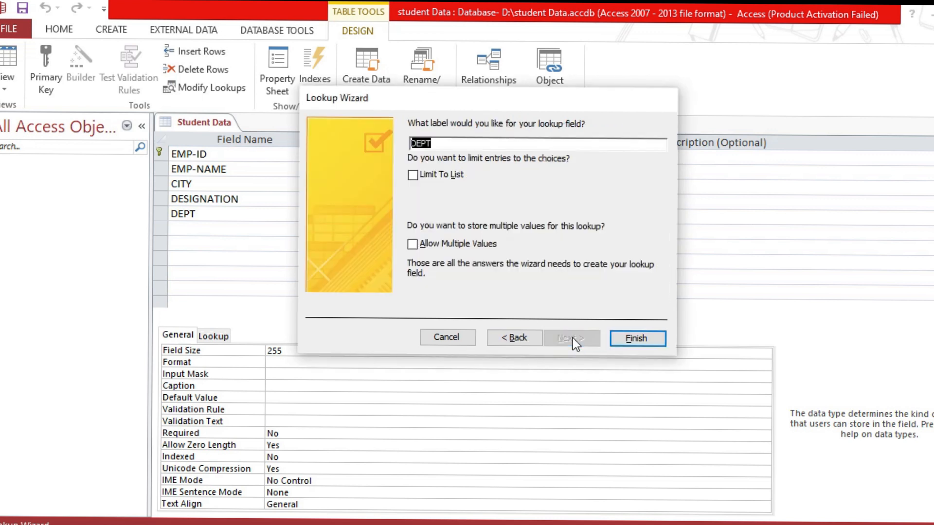
left_click(634, 340)
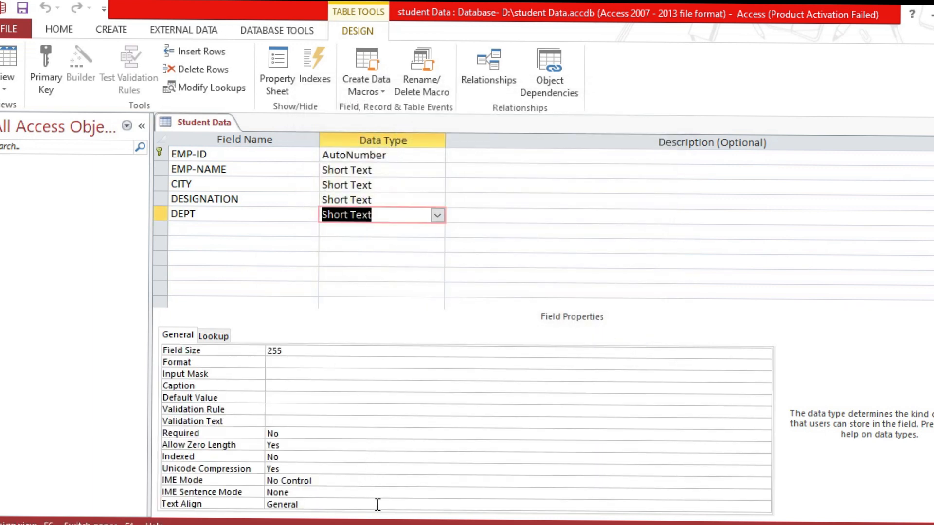
Add a field named SALARY below DEPT with the Currency data type
left_click(229, 229)
type("SALARY")
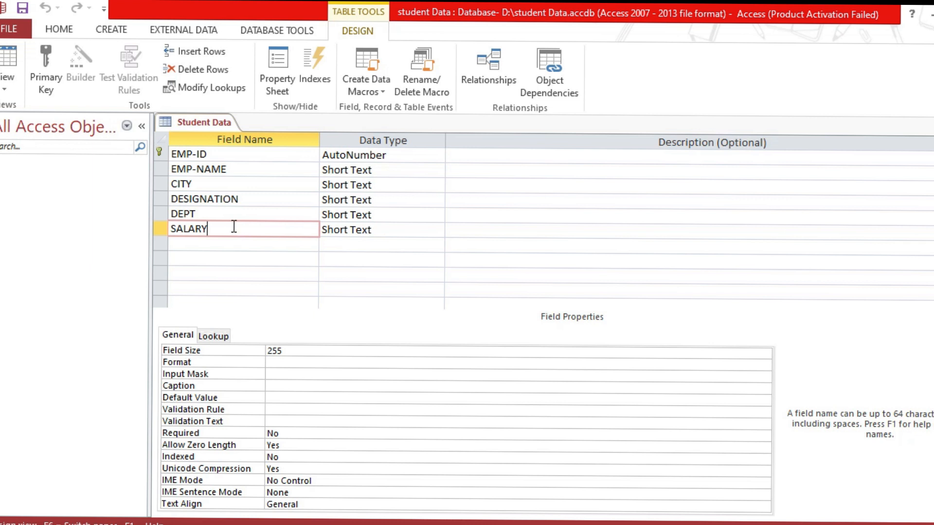
left_click(372, 231)
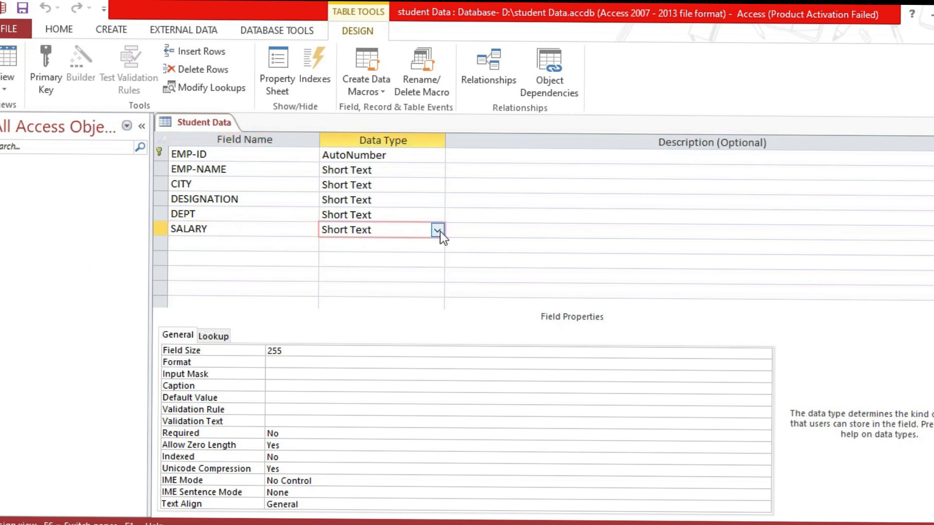
left_click(438, 231)
left_click(383, 303)
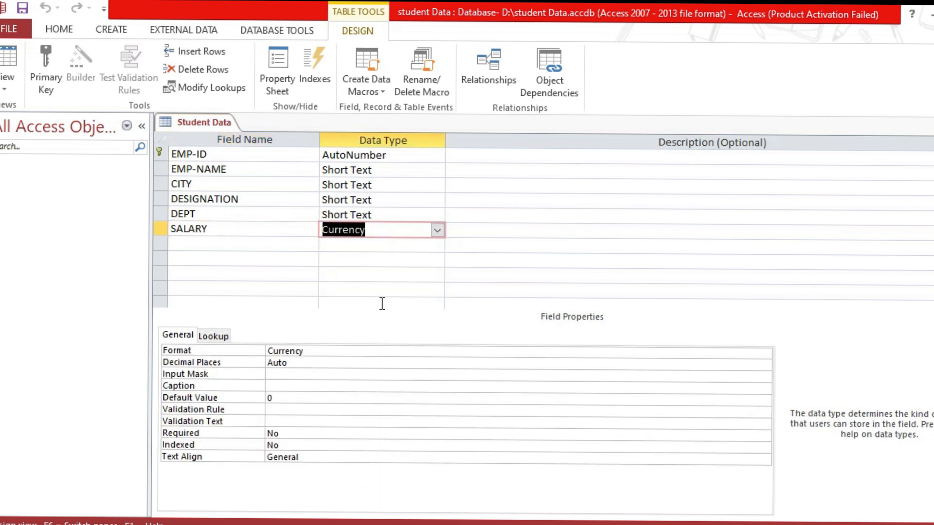
Add a field named DOB below SALARY with the Date/Time data type
left_click(226, 243)
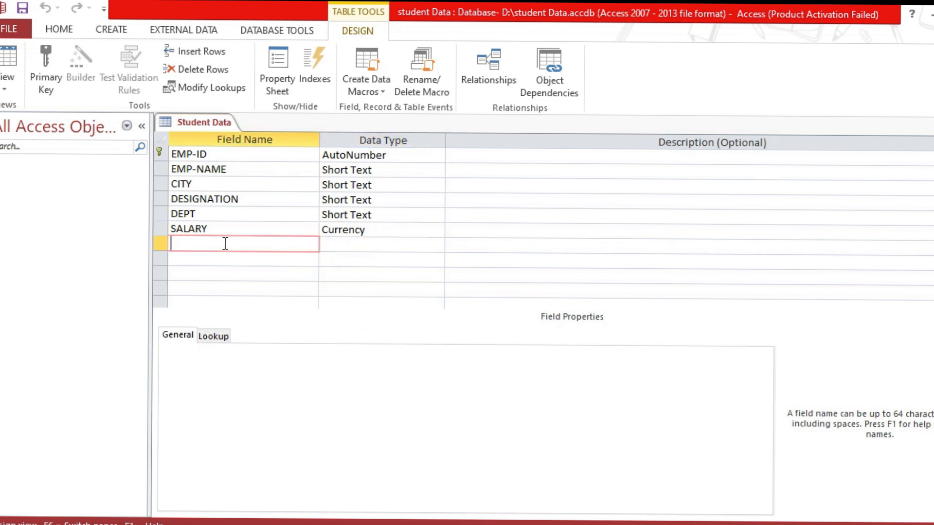
type("DOB")
left_click(349, 246)
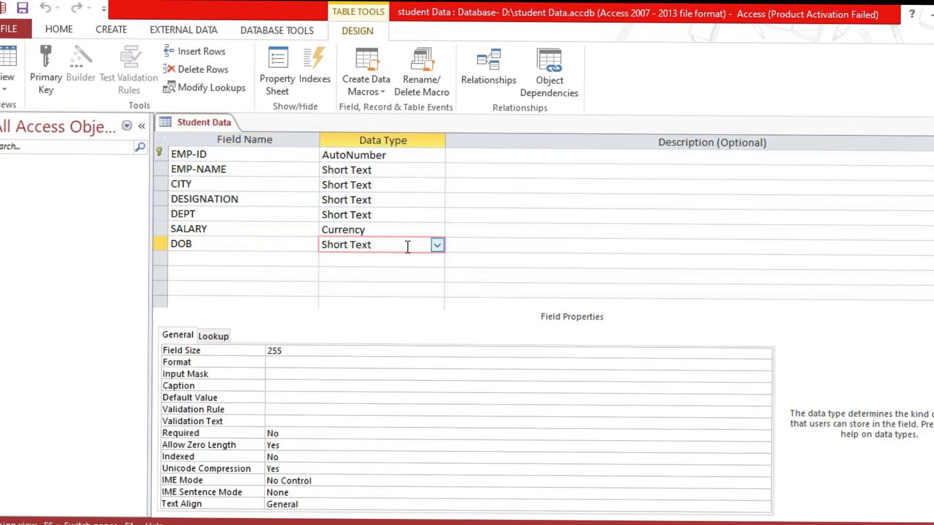
left_click(437, 245)
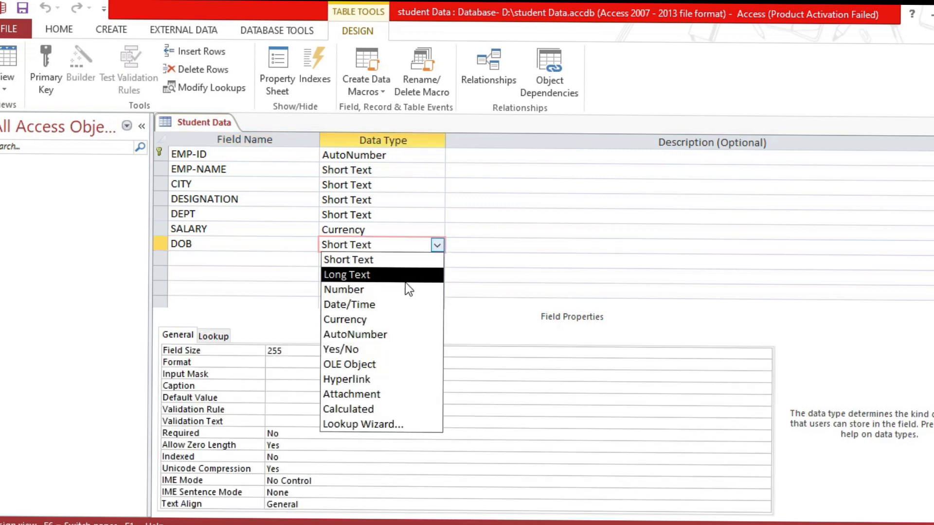
left_click(404, 305)
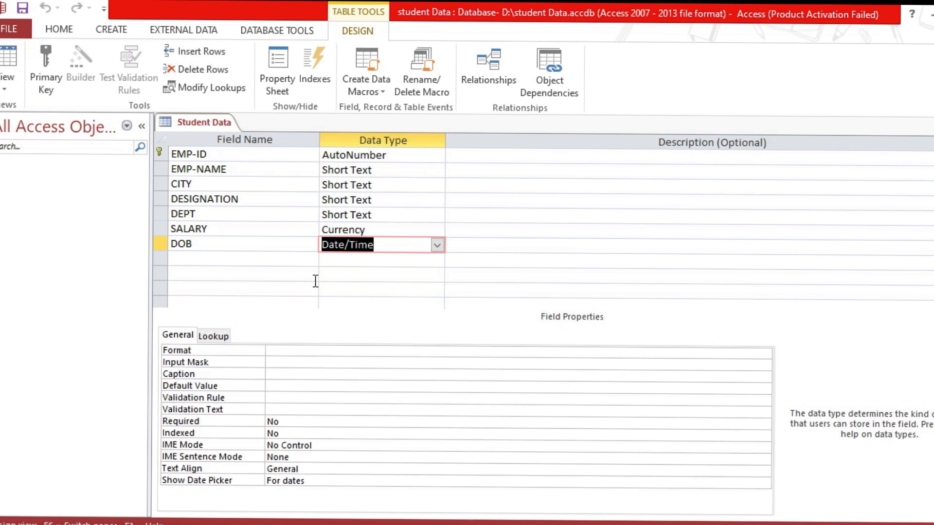
Add a field named GANDER below DOB and start the Lookup Wizard for it with typed-in values
left_click(223, 263)
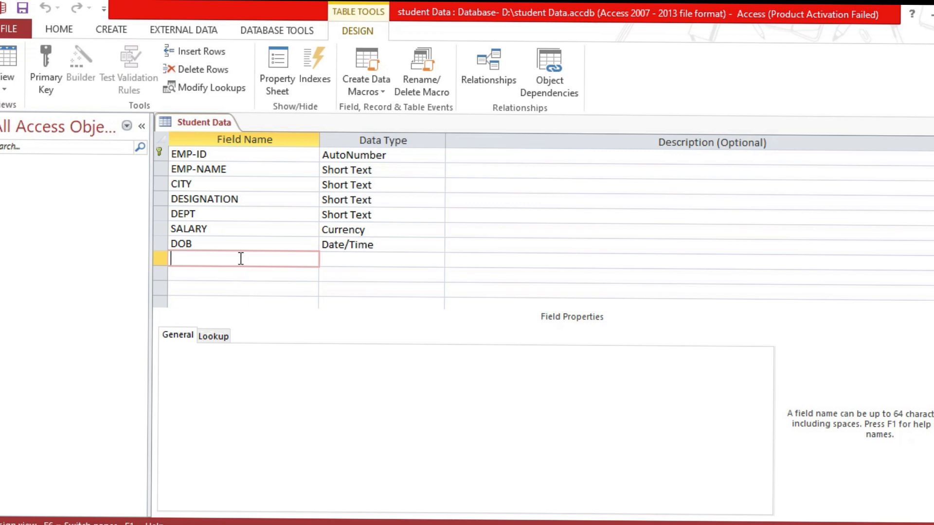
type("GANDER")
left_click(337, 256)
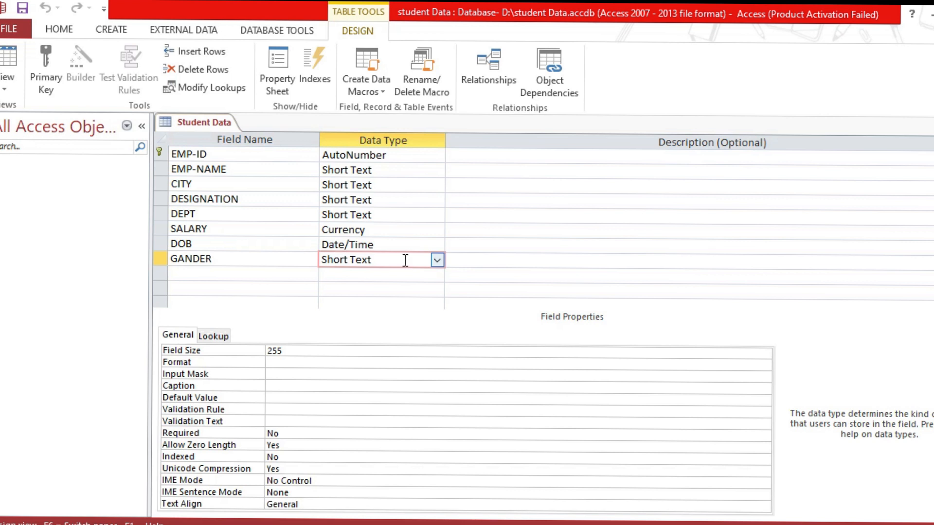
left_click(437, 261)
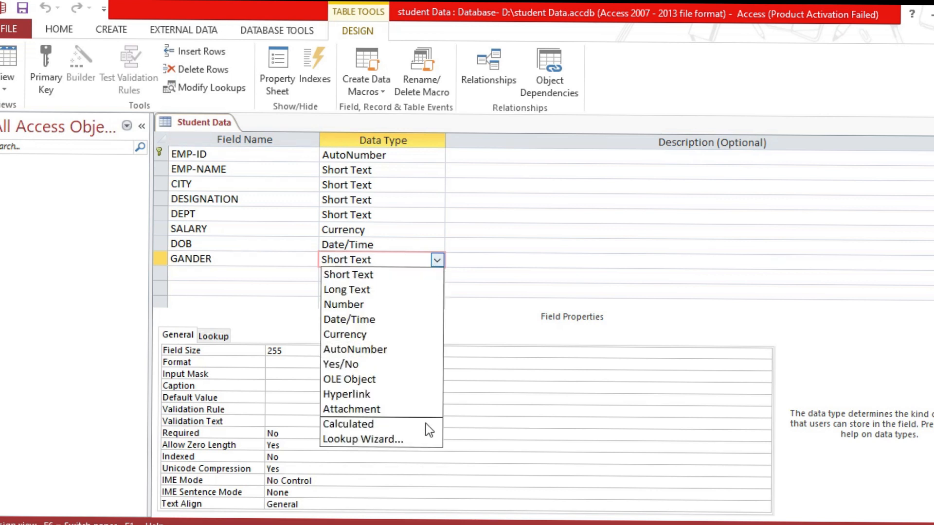
left_click(401, 441)
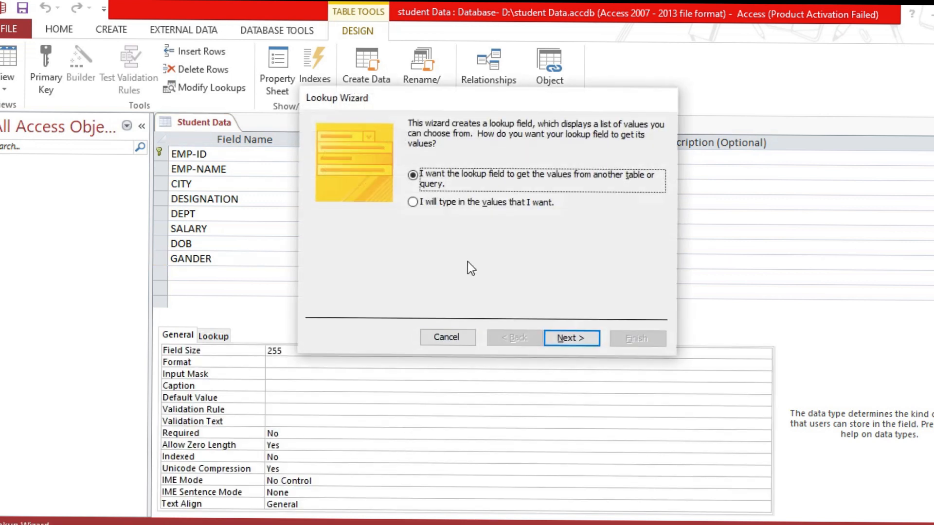
left_click(413, 202)
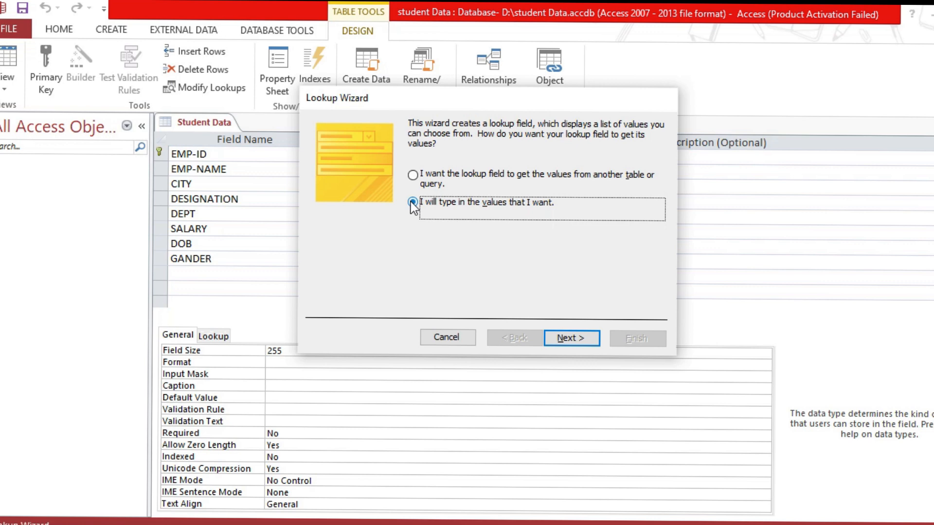
left_click(572, 339)
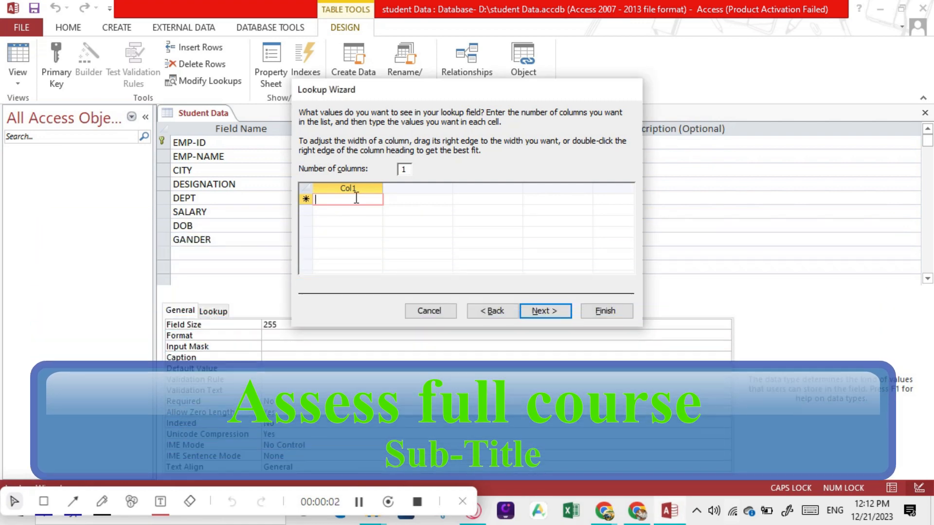
Enter MALE, FEMALE and TRANSGENOER as the lookup values and complete the wizard with the label GANDER
type("M")
type("AIL")
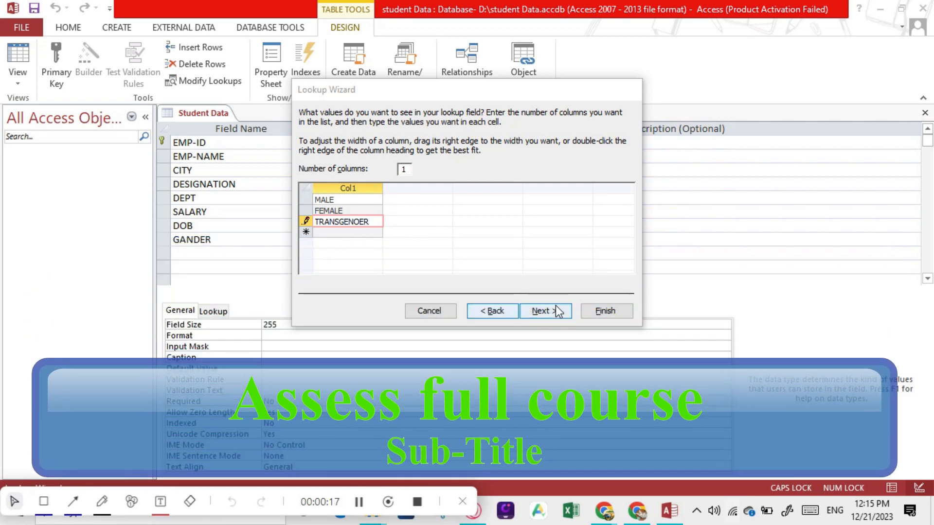
left_click(545, 312)
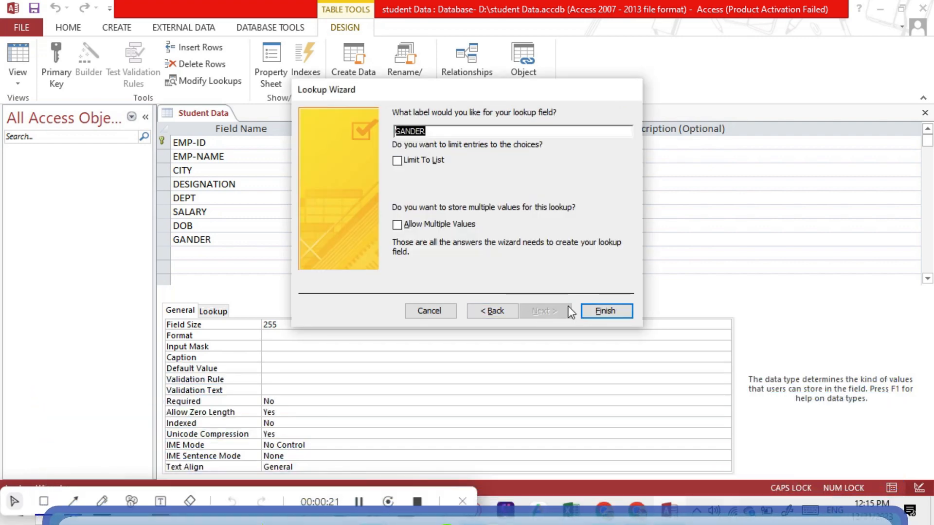
left_click(599, 312)
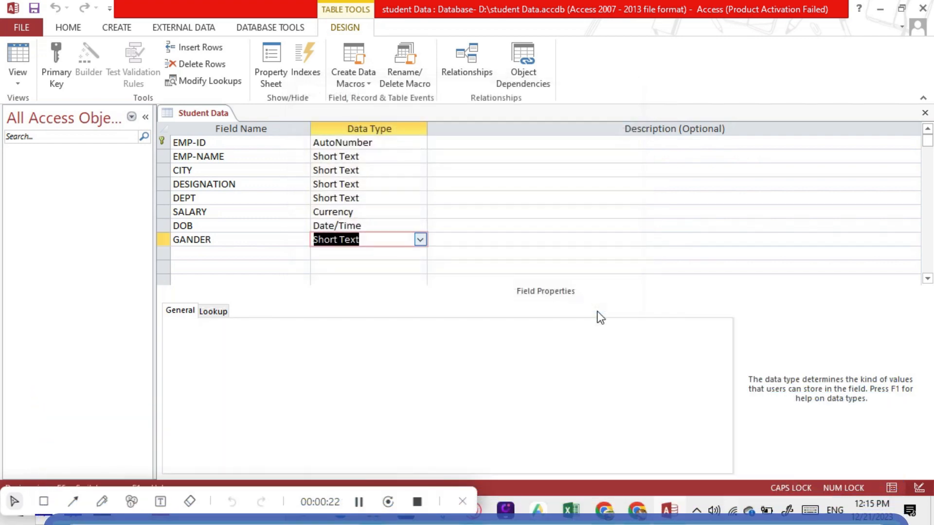
Add a field named ID-CARD below GANDER with the Short Text data type
left_click(213, 255)
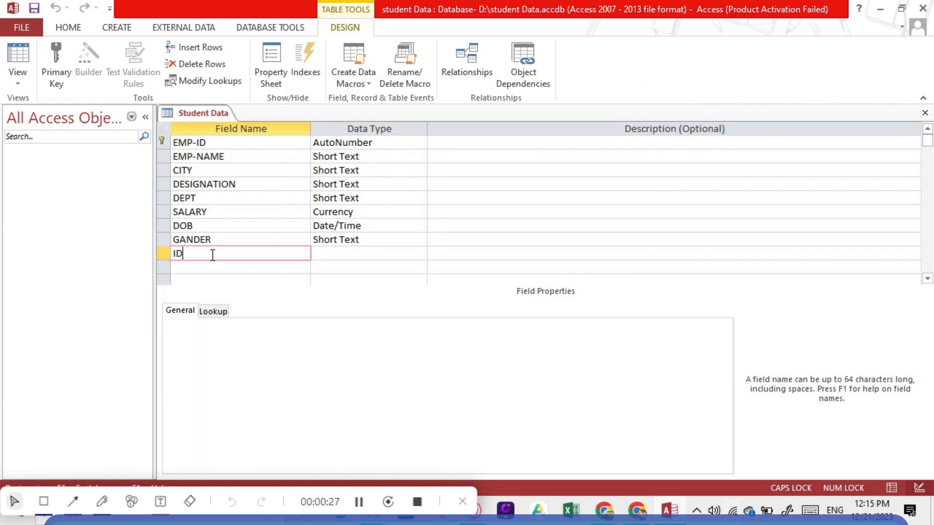
type("ID-CARD")
left_click(340, 253)
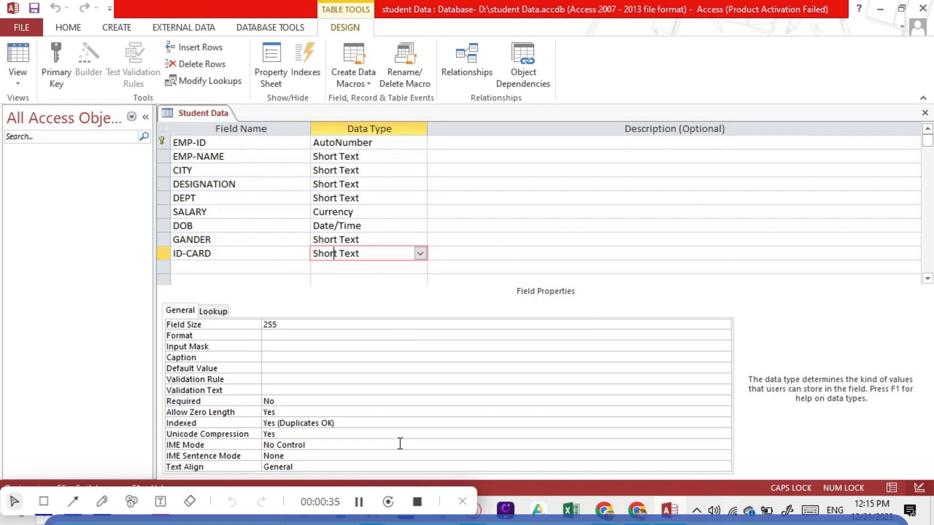
left_click(361, 503)
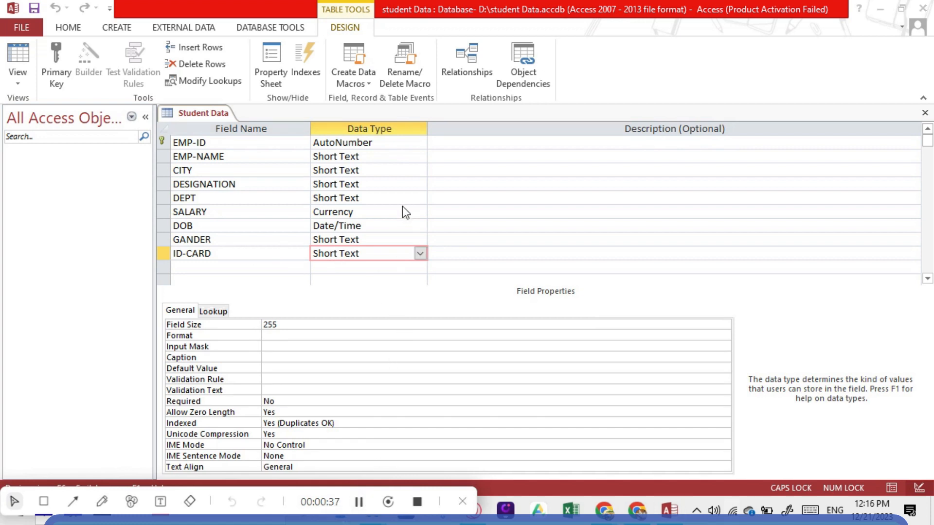
Change the GANDER field's data type to OLE Object and set it back to Short Text
left_click(419, 240)
left_click(420, 239)
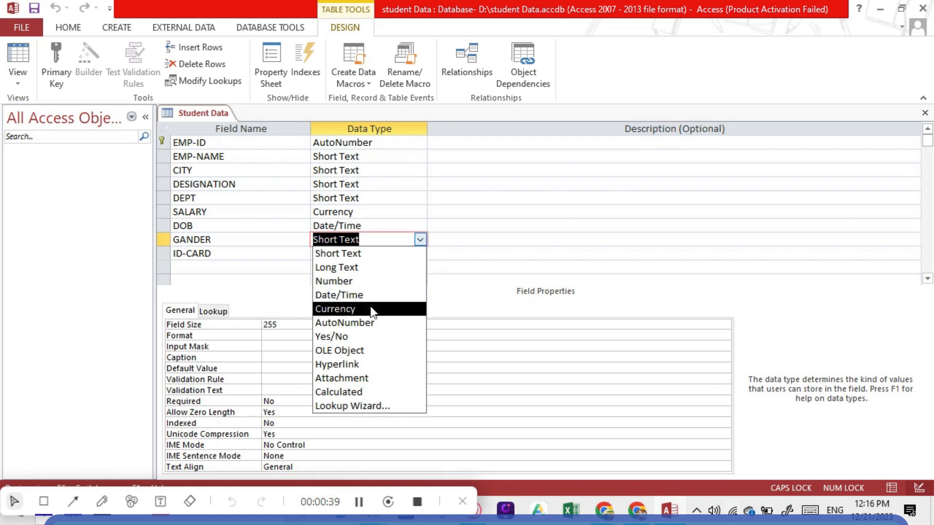
left_click(363, 351)
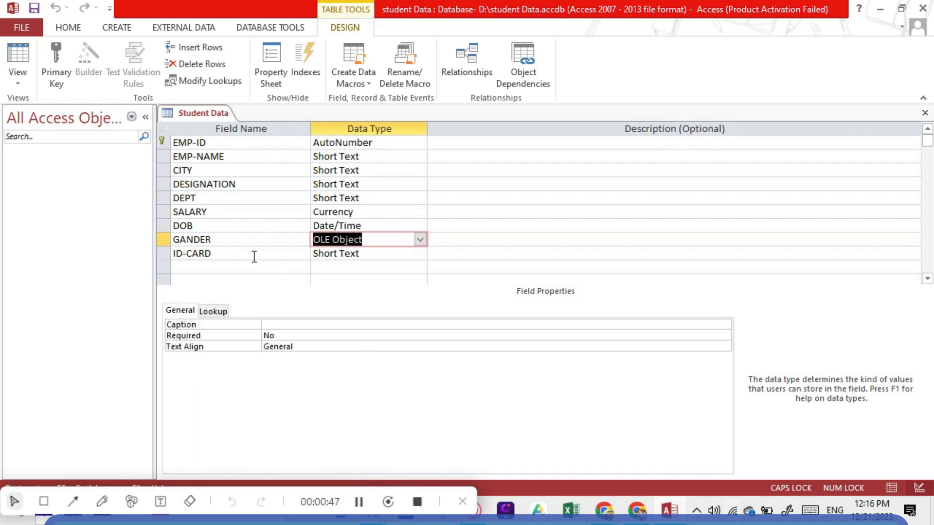
left_click(416, 242)
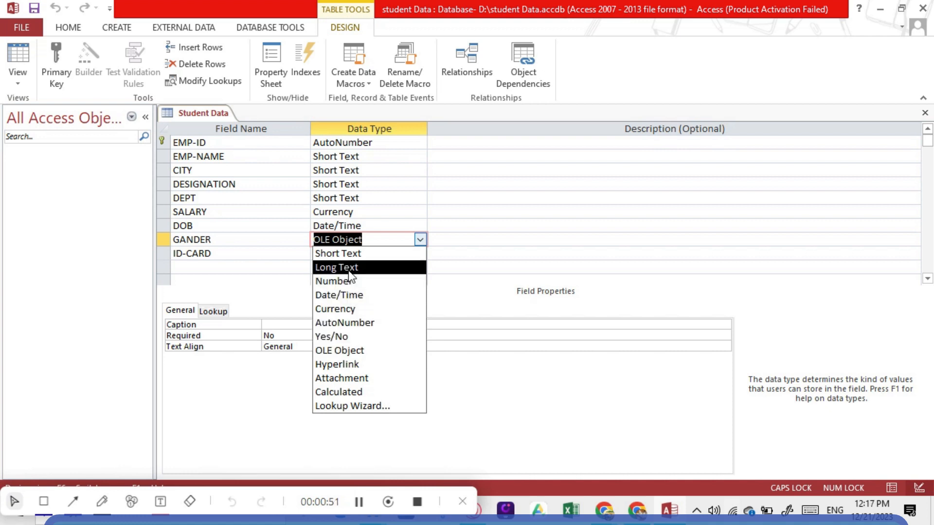
left_click(349, 254)
Set the data type of the ID-CARD field to OLE Object
left_click(377, 256)
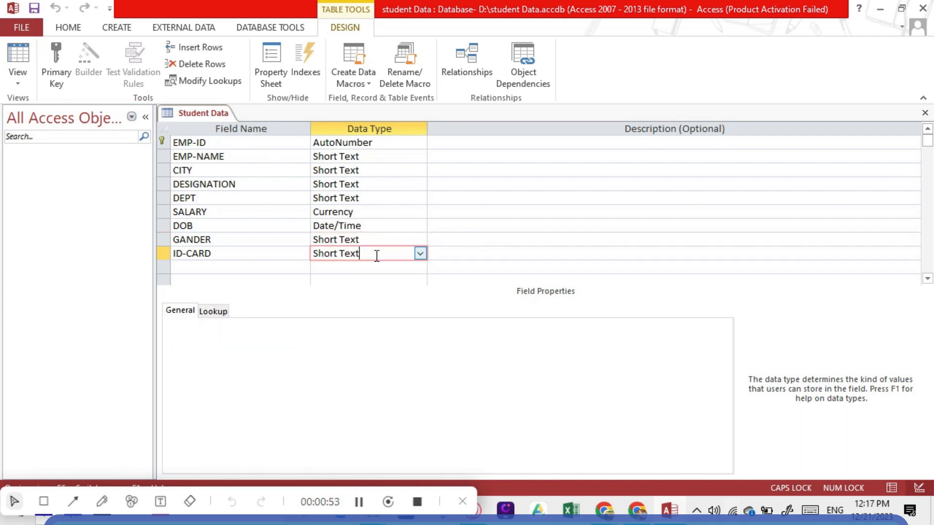
left_click(421, 254)
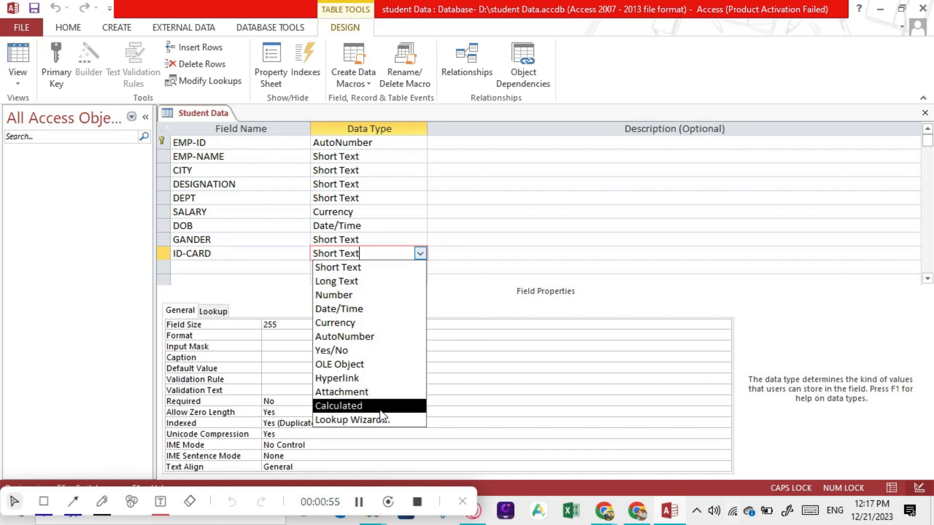
left_click(364, 366)
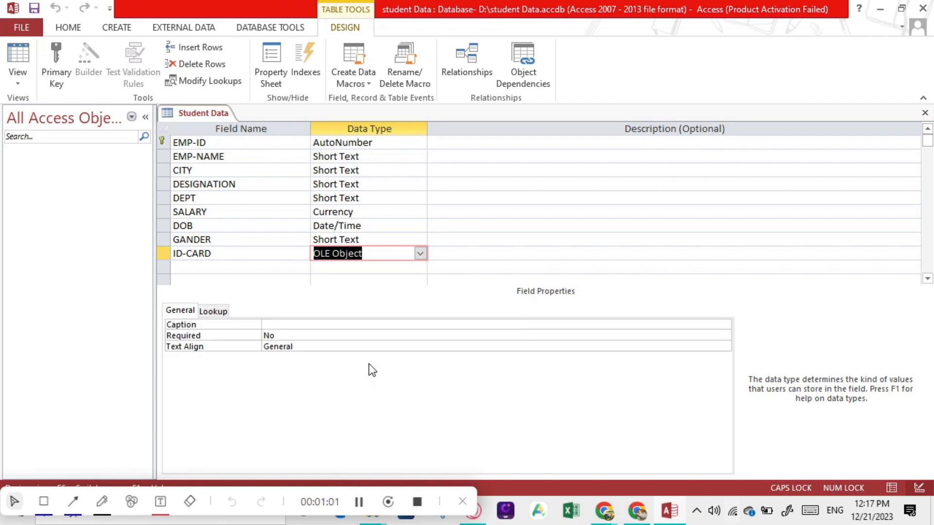
Add a field named PHOTO below ID-CARD with the OLE Object data type
left_click(239, 268)
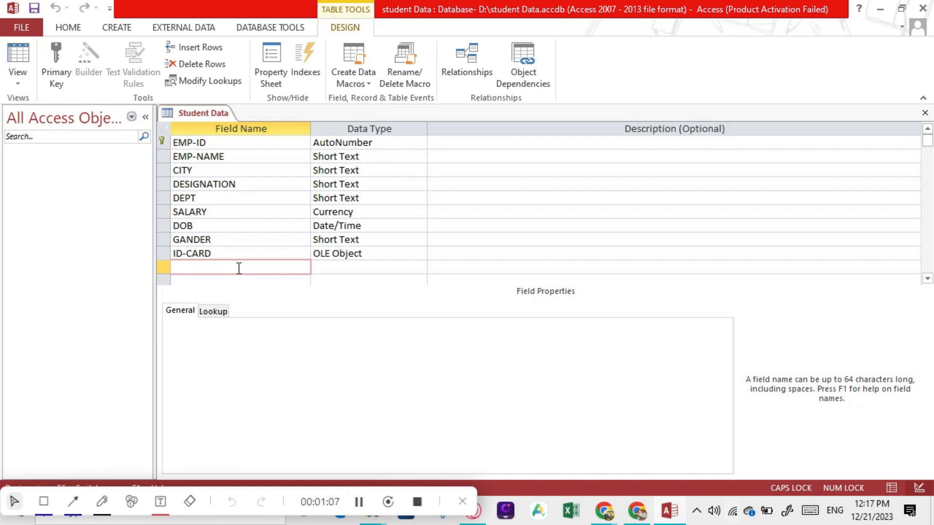
type("PHOTO")
key("Tab")
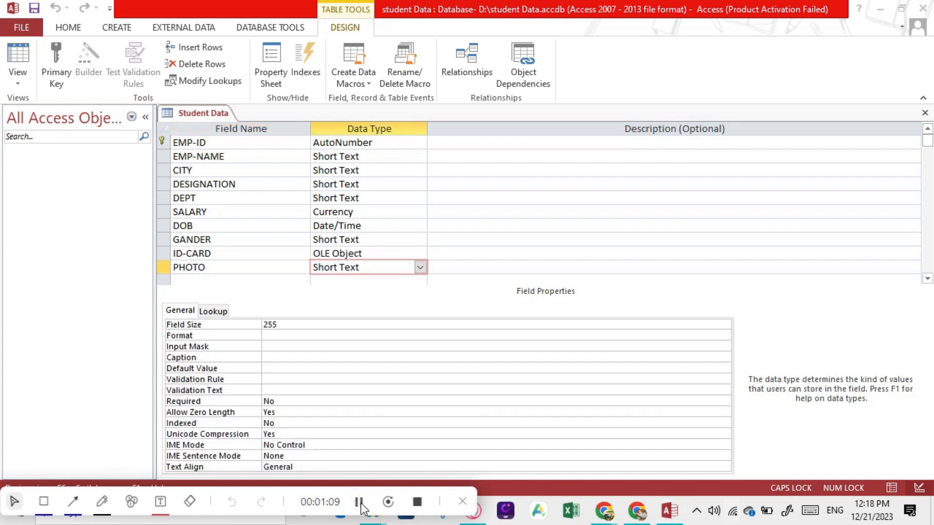
left_click(419, 268)
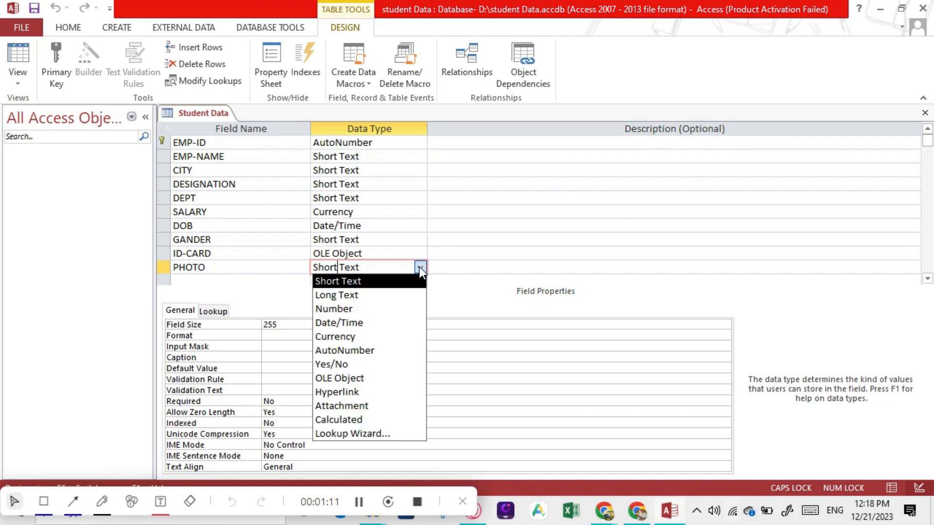
left_click(366, 379)
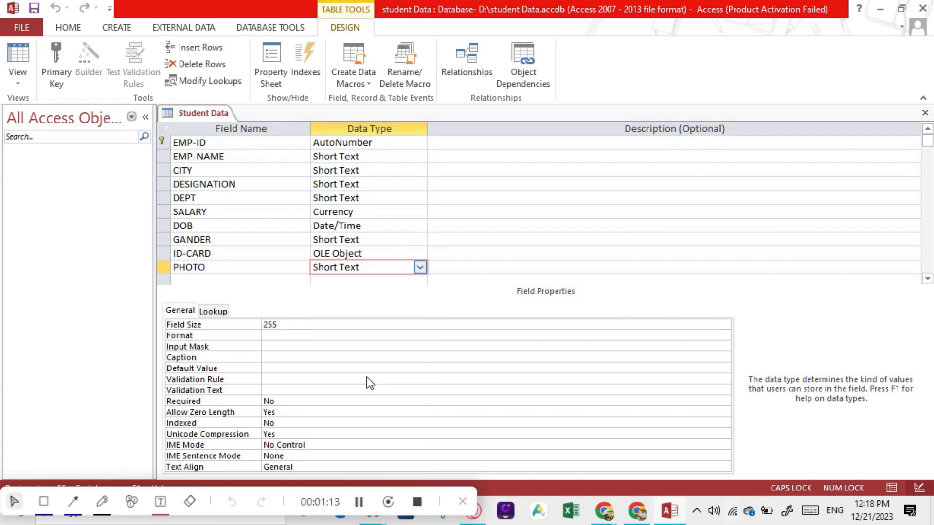
Set the ID-CARD field's data type to Attachment
left_click(377, 240)
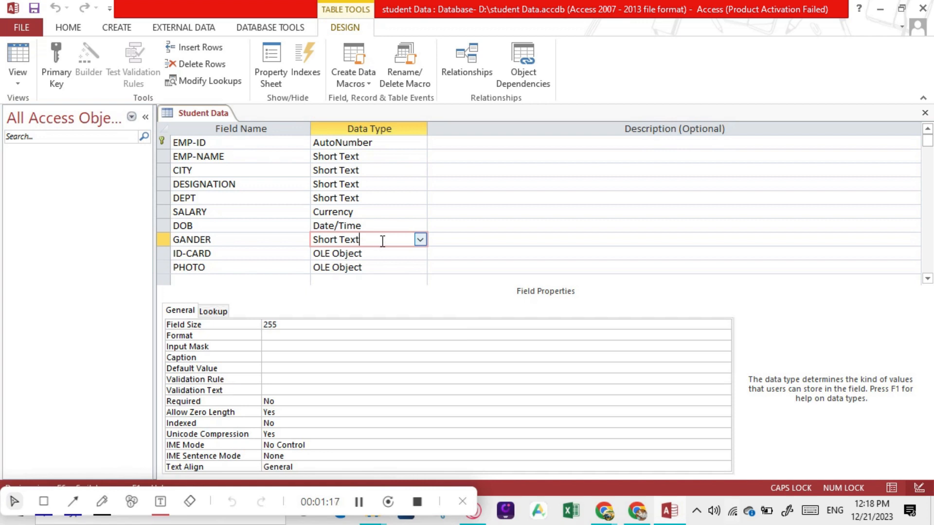
left_click(382, 253)
left_click(419, 254)
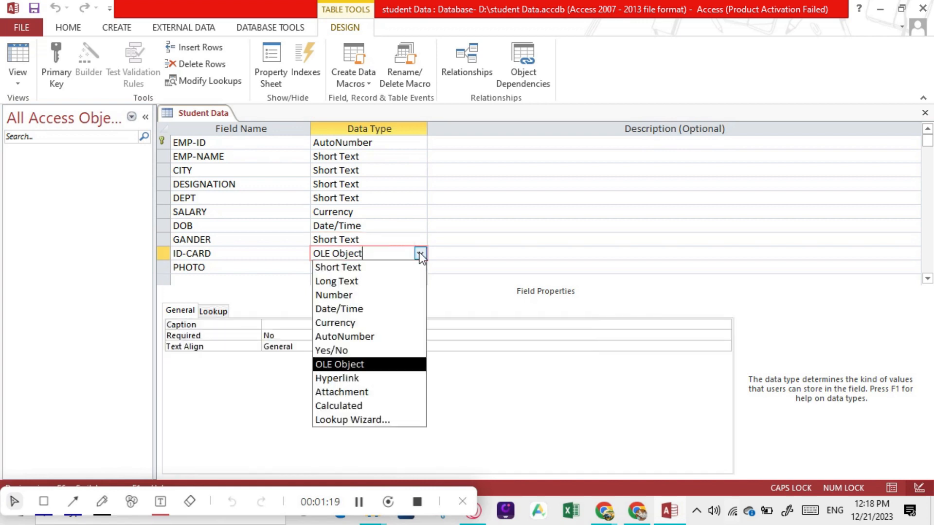
left_click(369, 391)
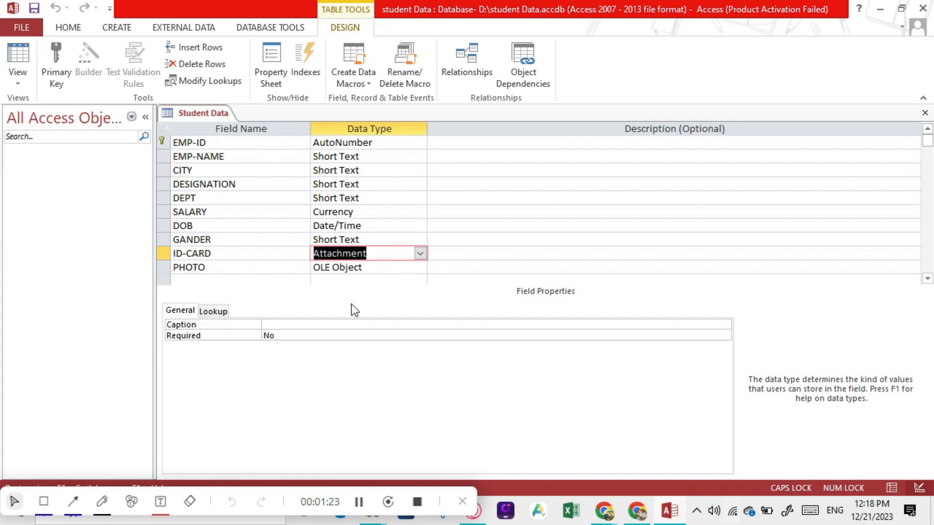
left_click(359, 502)
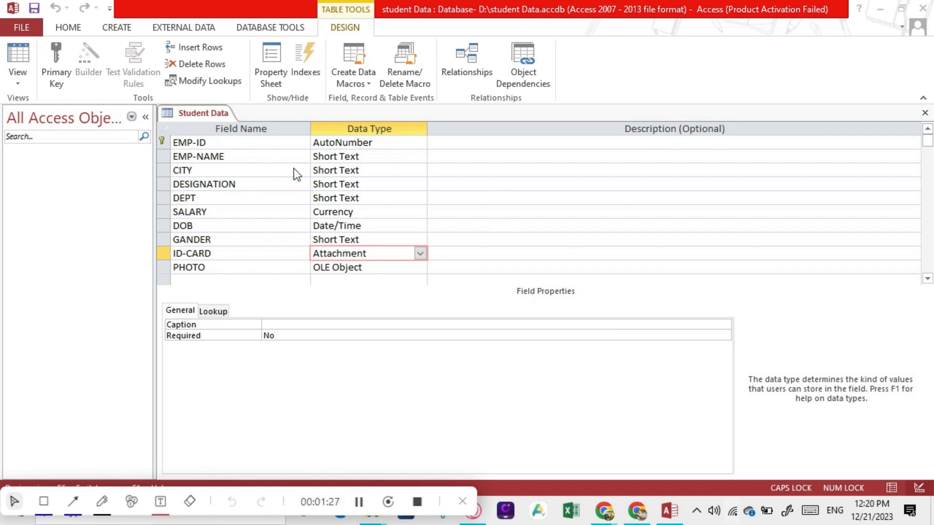
Save the Student Data table while switching to Datasheet View, and slightly widen the DESIGNATION column
left_click(21, 83)
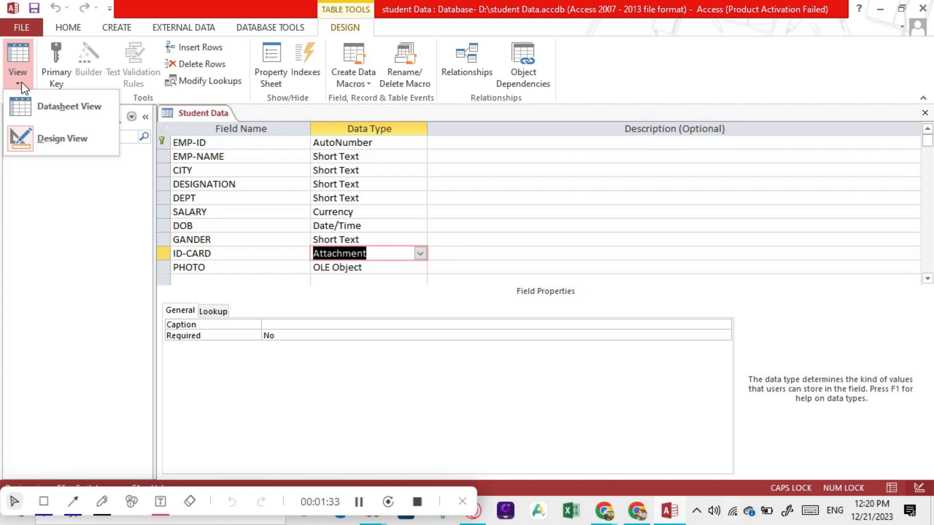
left_click(66, 107)
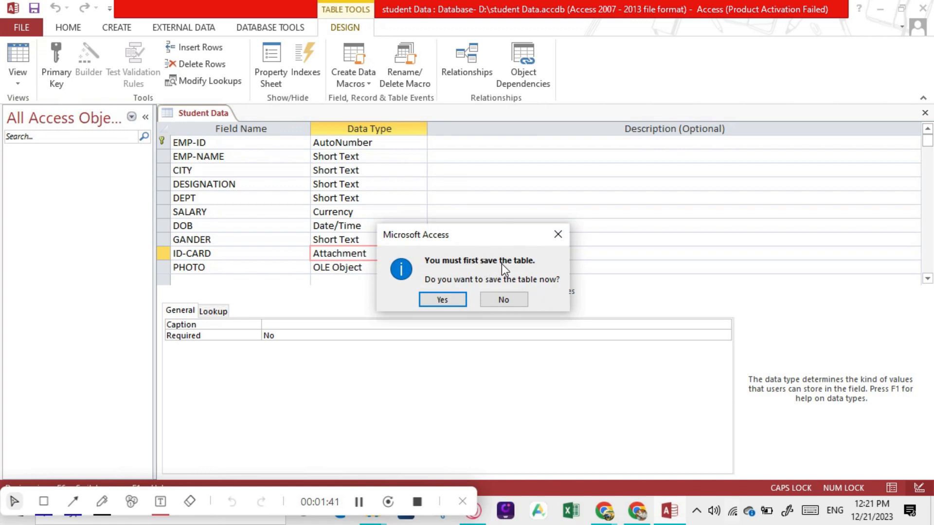
left_click(444, 300)
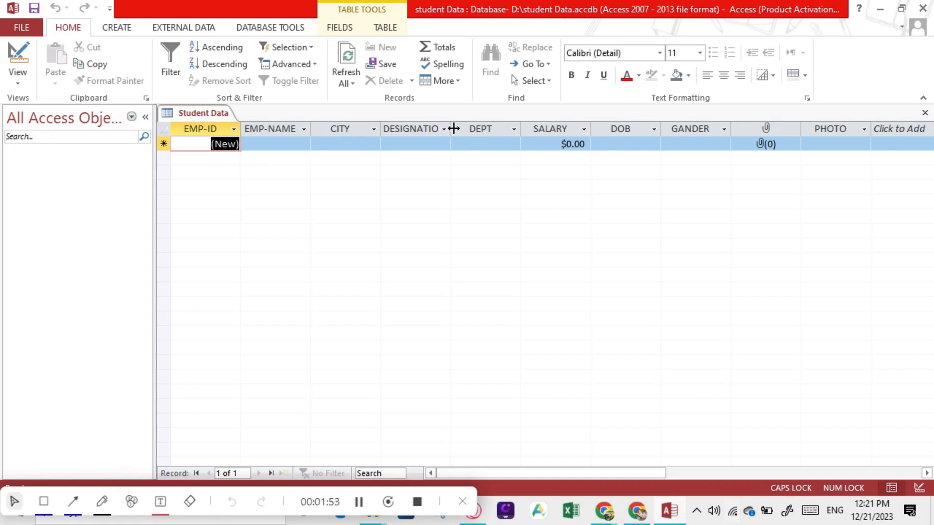
left_click_drag(452, 129, 457, 130)
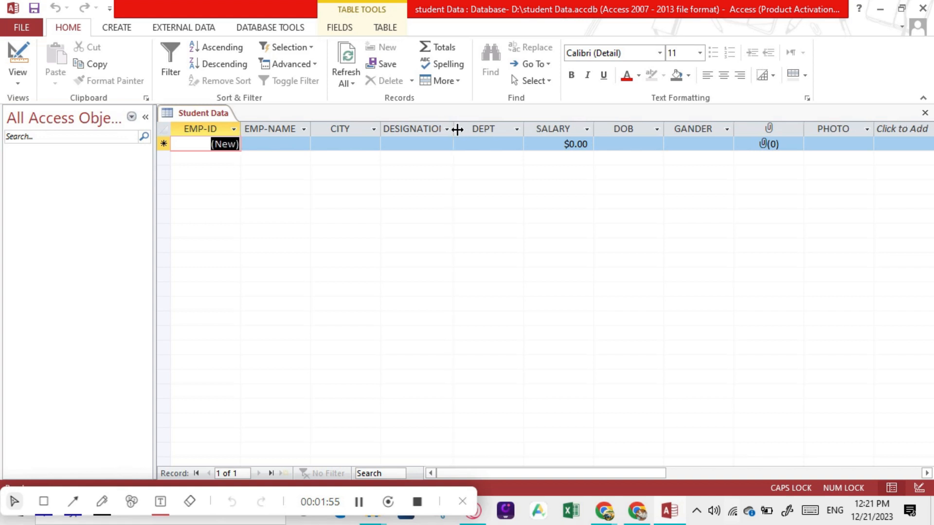
Examine the sort and filter options of the GANDER, SALARY, DEPT, DESIGNATION and EMP-NAME columns in the datasheet
left_click_drag(484, 472, 521, 469)
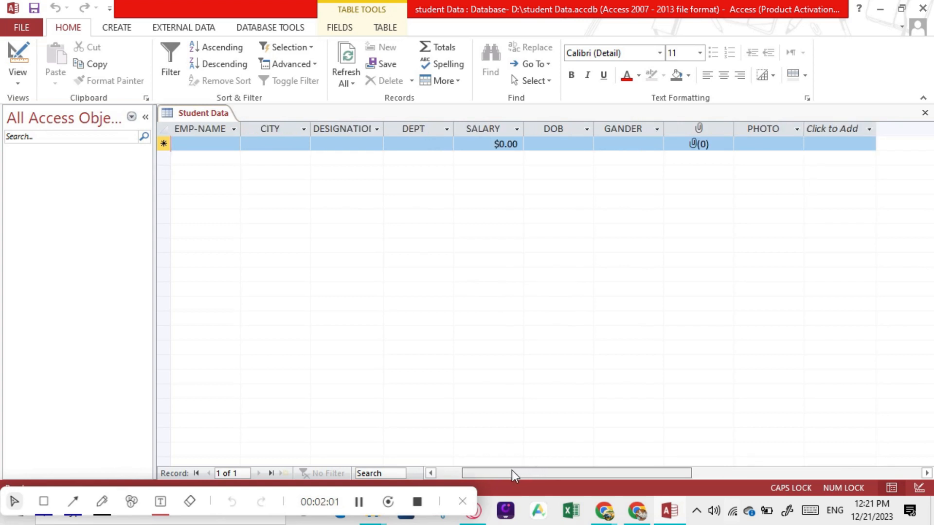
left_click(655, 131)
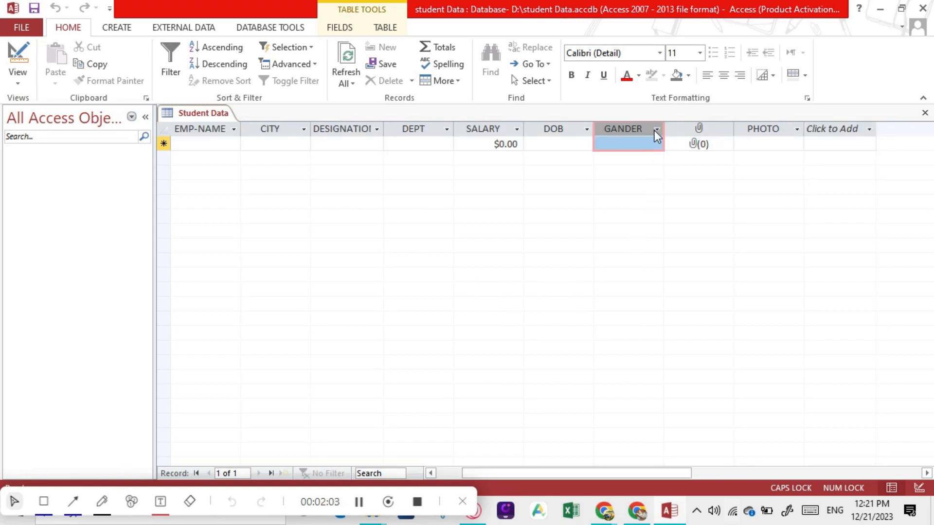
left_click(659, 131)
left_click(659, 131)
left_click(659, 131)
left_click(521, 133)
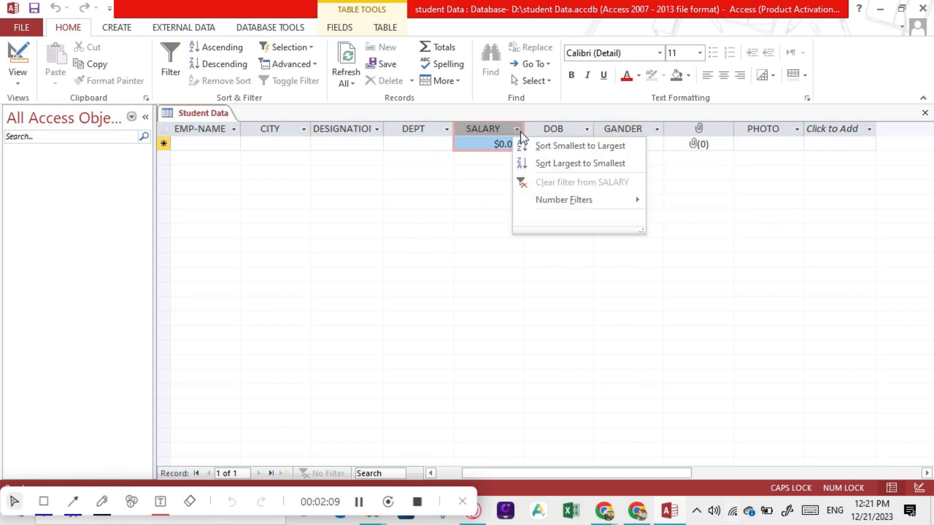
left_click(439, 127)
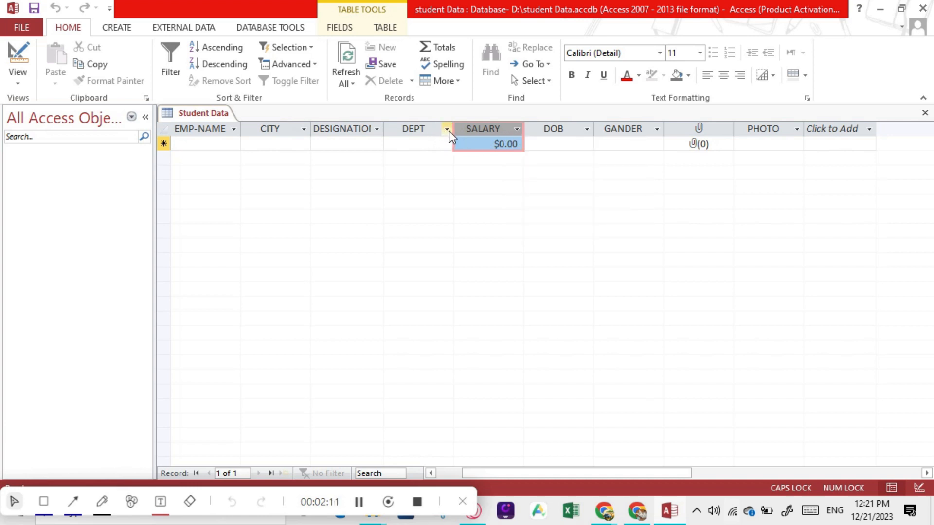
left_click(446, 129)
left_click(376, 127)
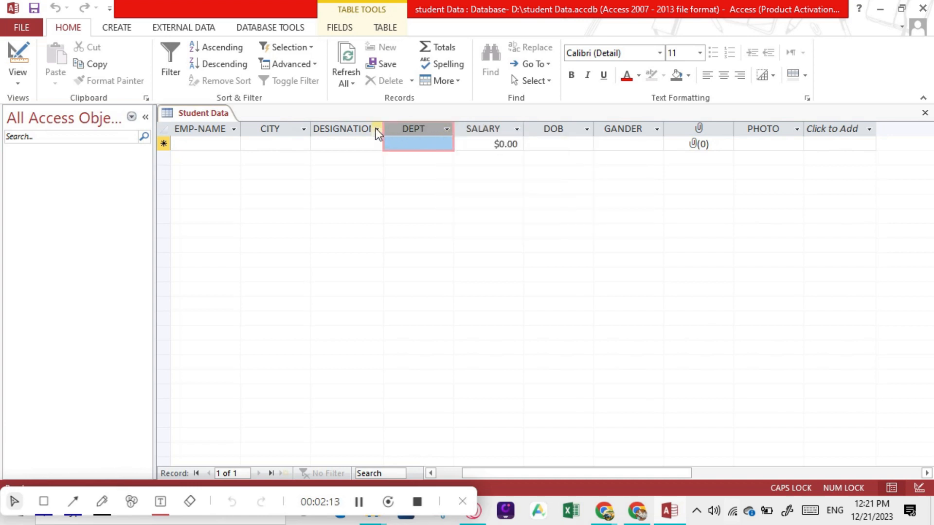
left_click(375, 128)
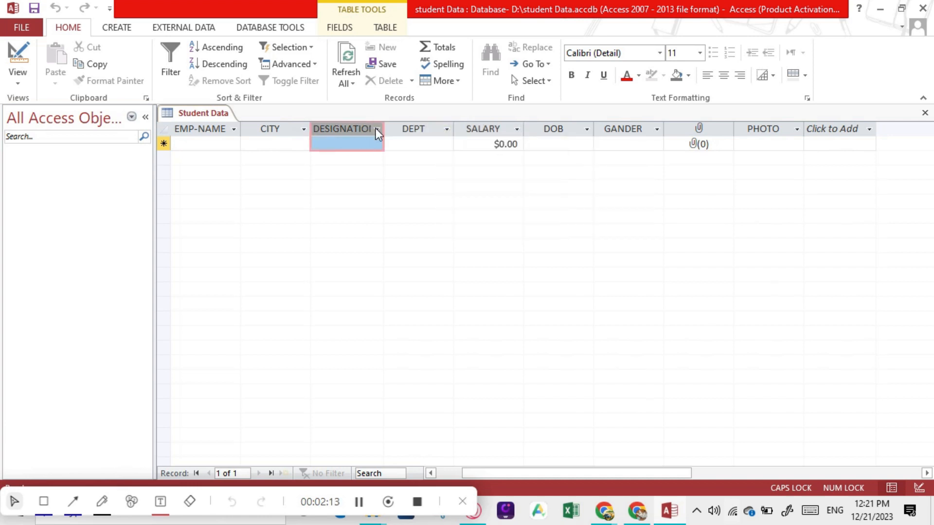
left_click(364, 190)
left_click_drag(547, 472, 501, 469)
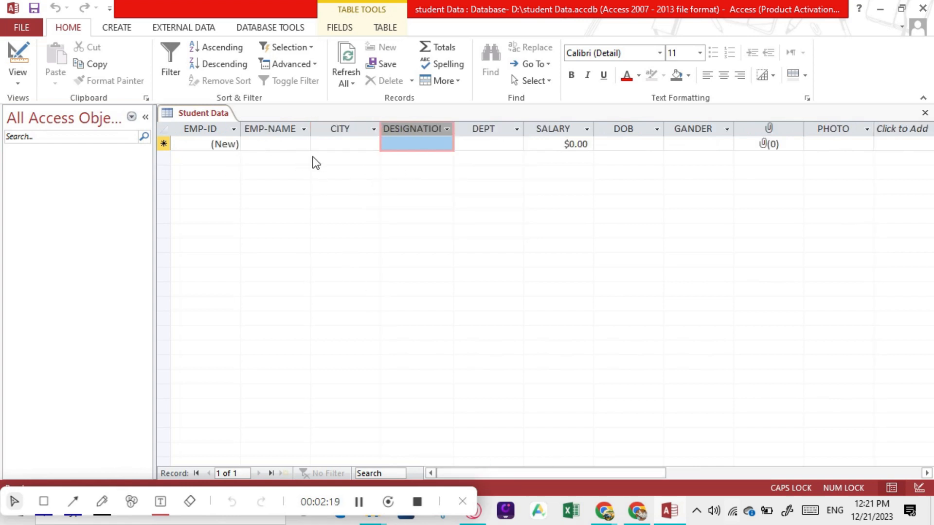
left_click(302, 134)
left_click(302, 133)
left_click(288, 194)
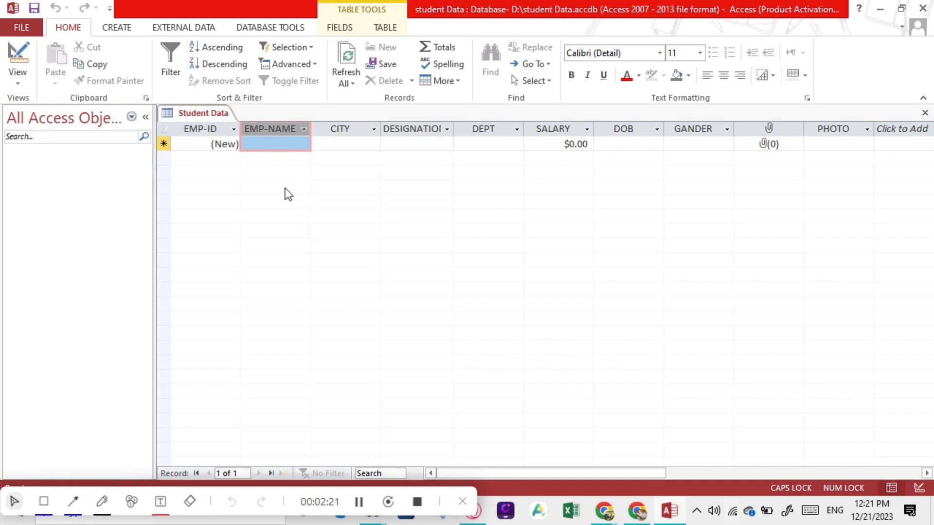
left_click(448, 132)
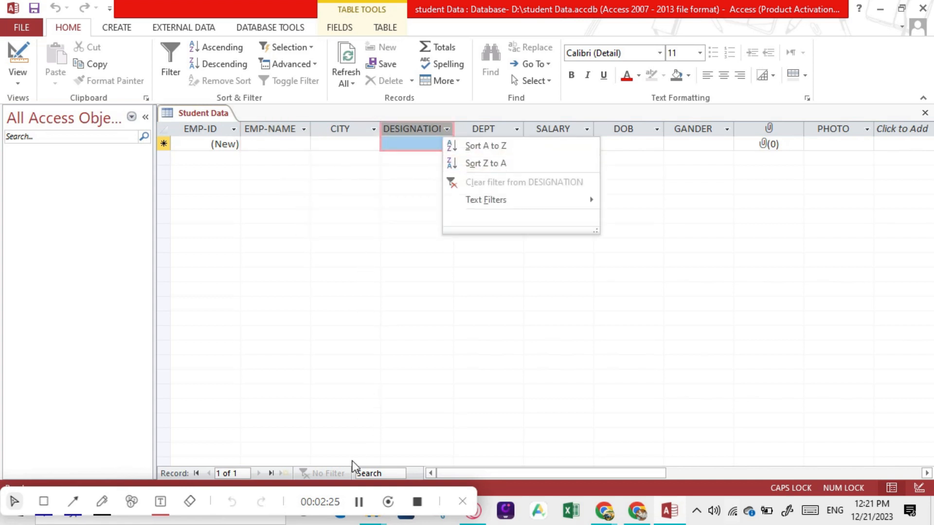
left_click(355, 504)
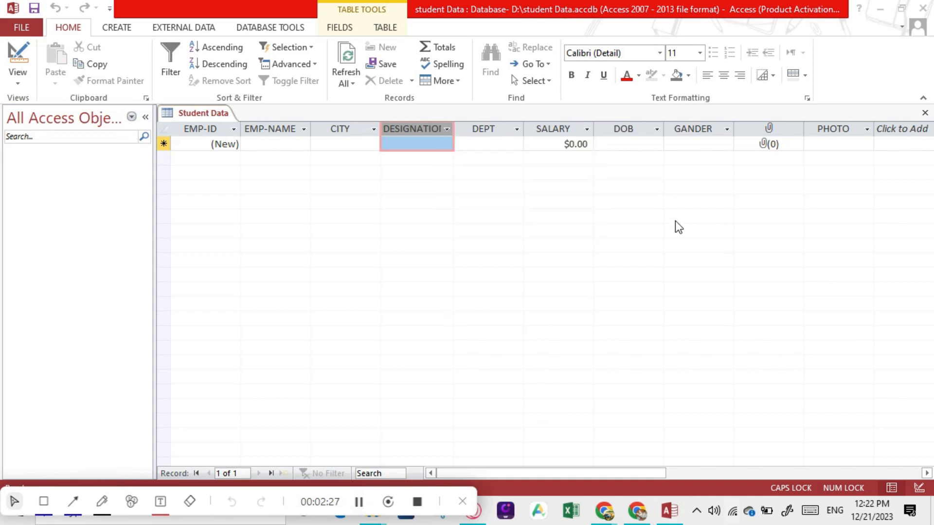
left_click_drag(522, 473, 465, 474)
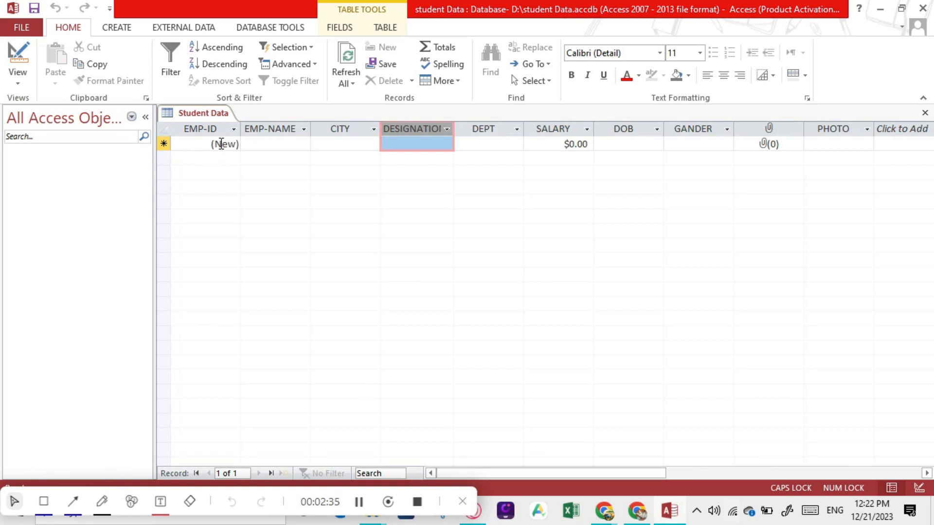
Enter the employee's full name in the EMP-NAME field of the first record, with only the initials capitalised
left_click(261, 148)
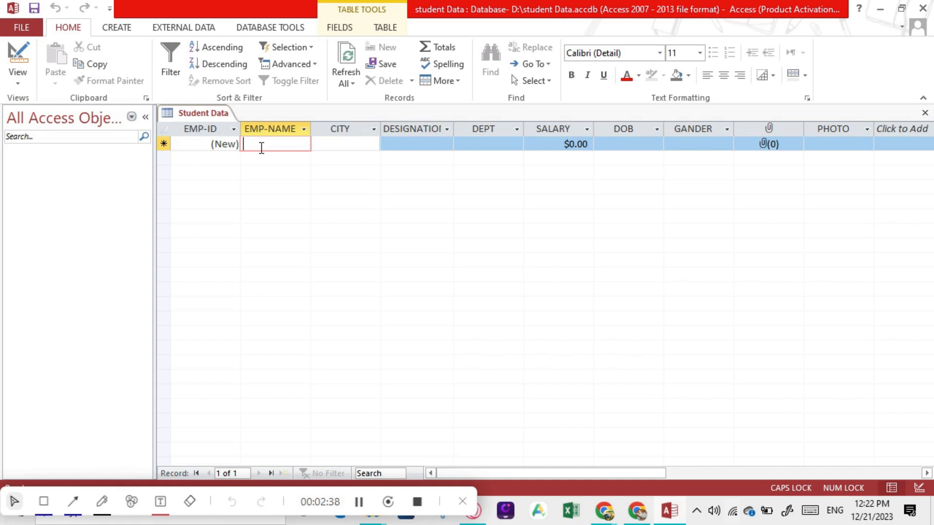
type("A")
key("Caps_Lock")
type("li h")
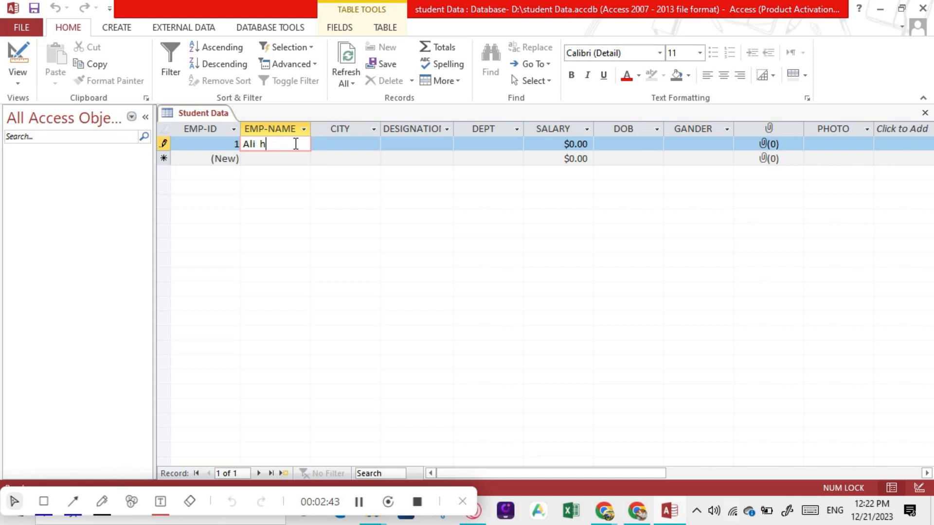
key("Caps_Lock")
type("HASSA")
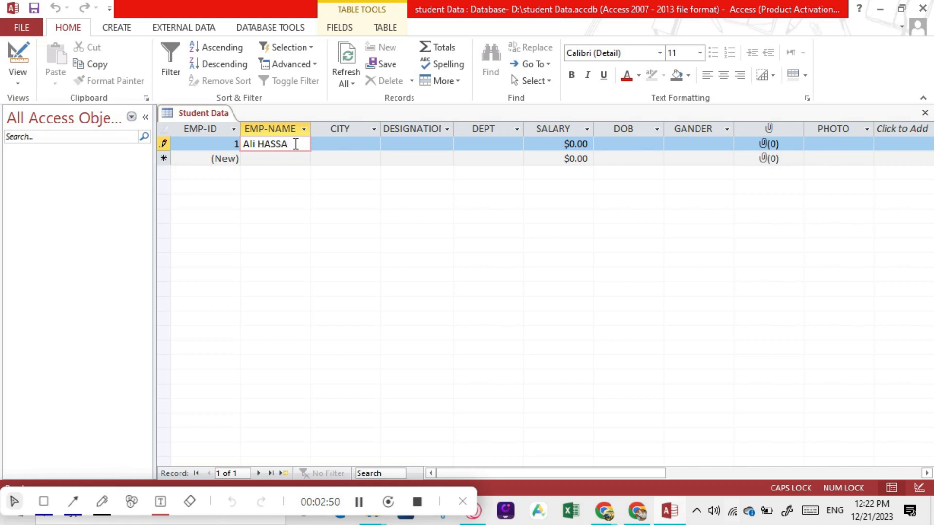
key("BackSpace")
key("Caps_Lock")
type("assan")
Enter hafizabad as the CITY of the first record and proceed to its DESIGNATION field
left_click(343, 131)
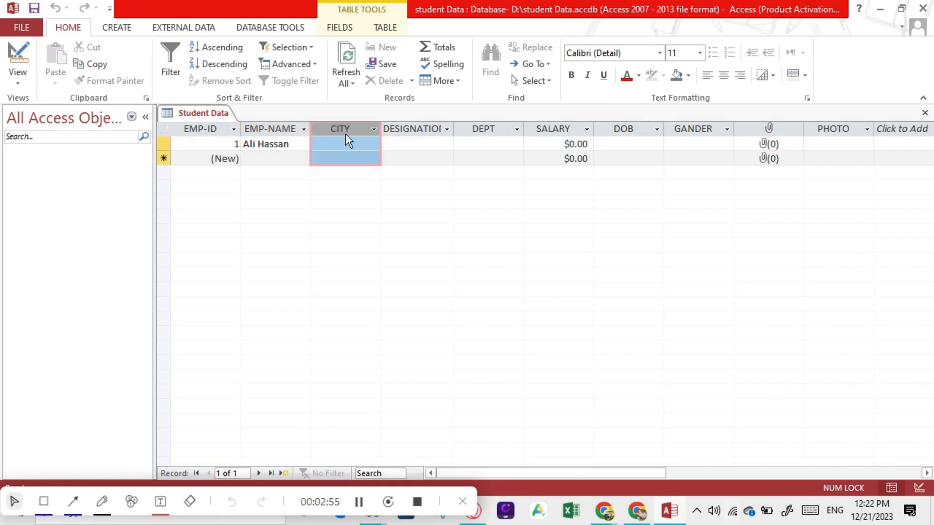
left_click(353, 142)
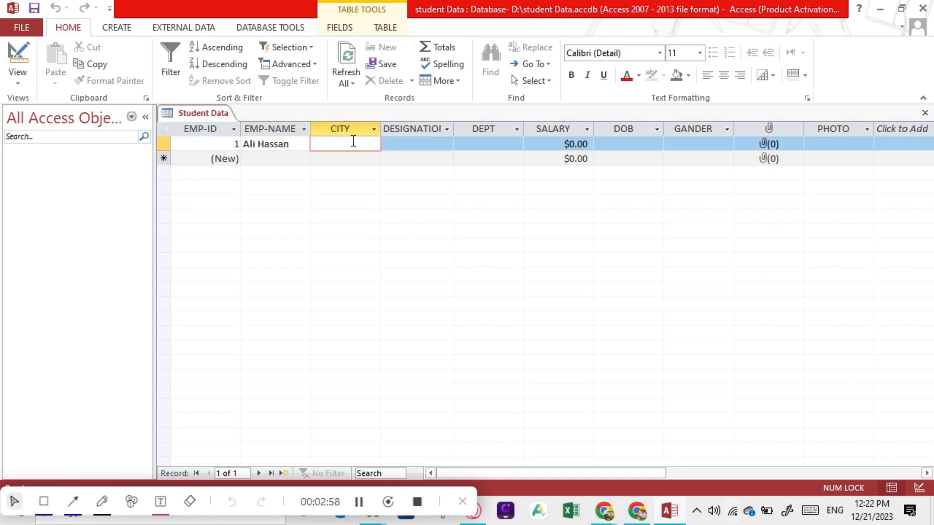
type("hafizabad")
left_click(402, 143)
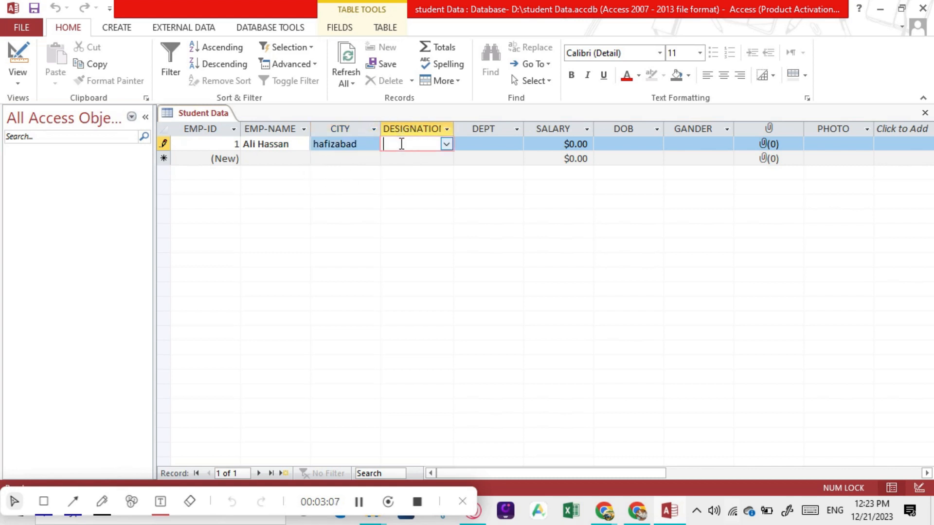
Choose SUPERVISOR as the DESIGNATION and ACCOUNT as the DEPT of the first record
left_click(444, 145)
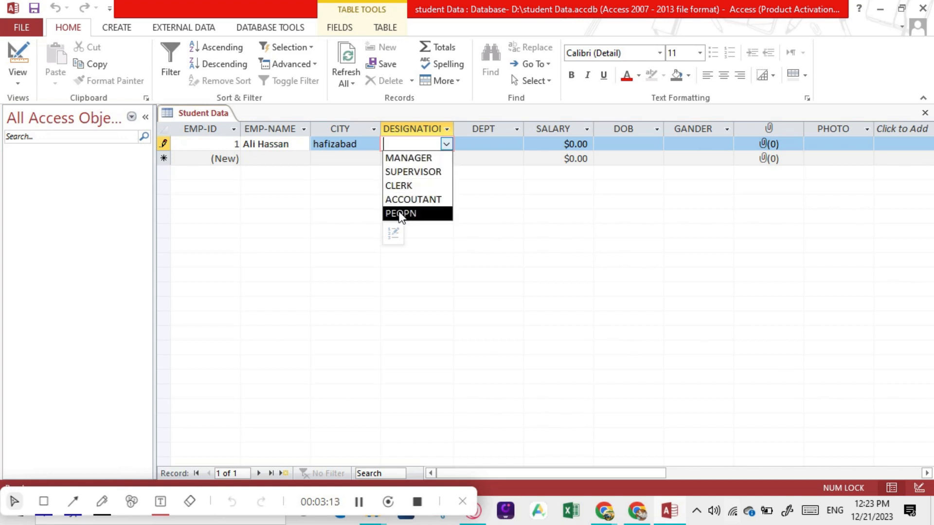
left_click(426, 173)
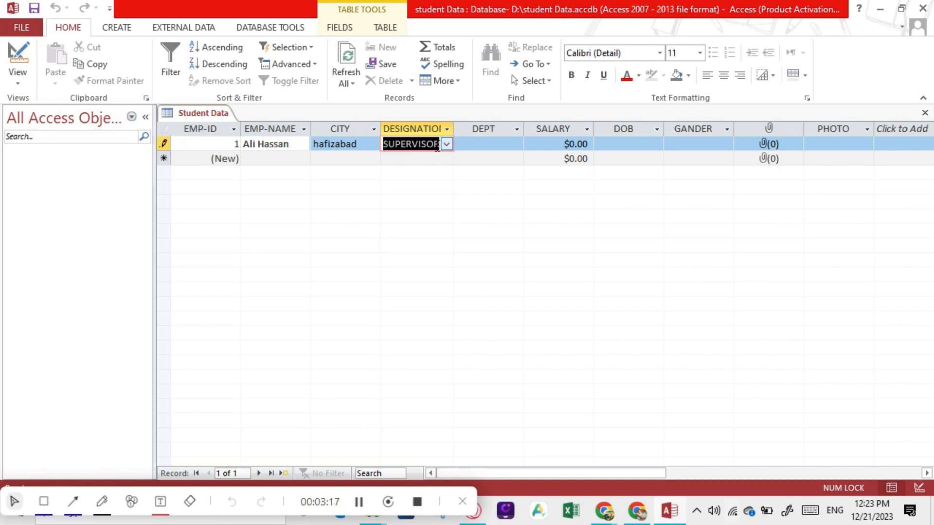
left_click(490, 145)
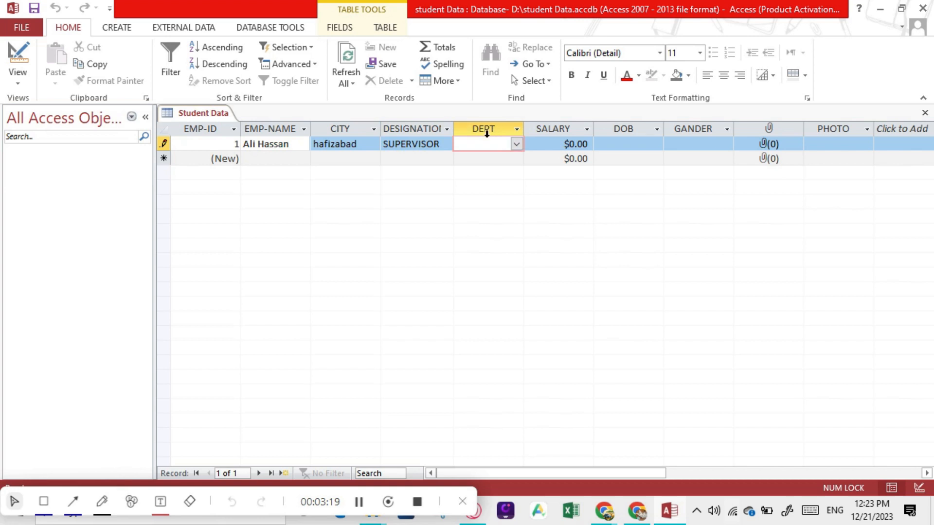
left_click(516, 144)
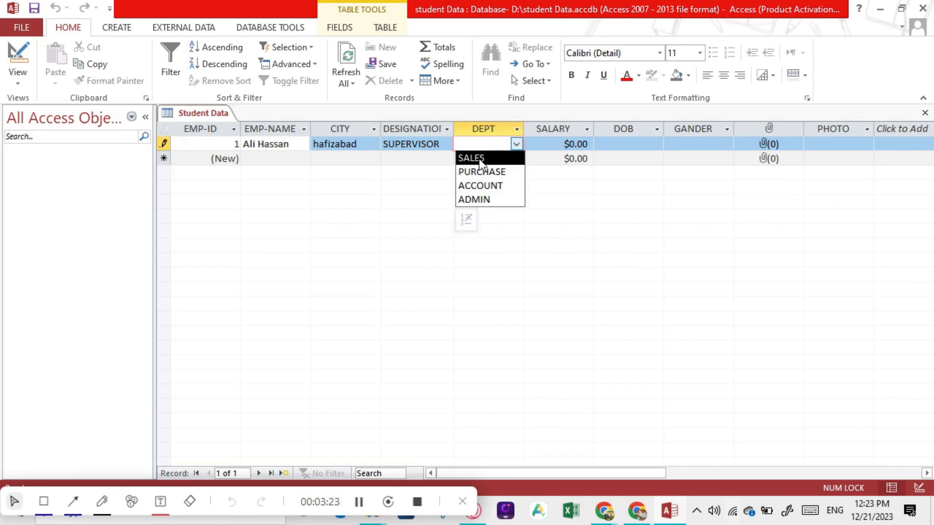
left_click(487, 187)
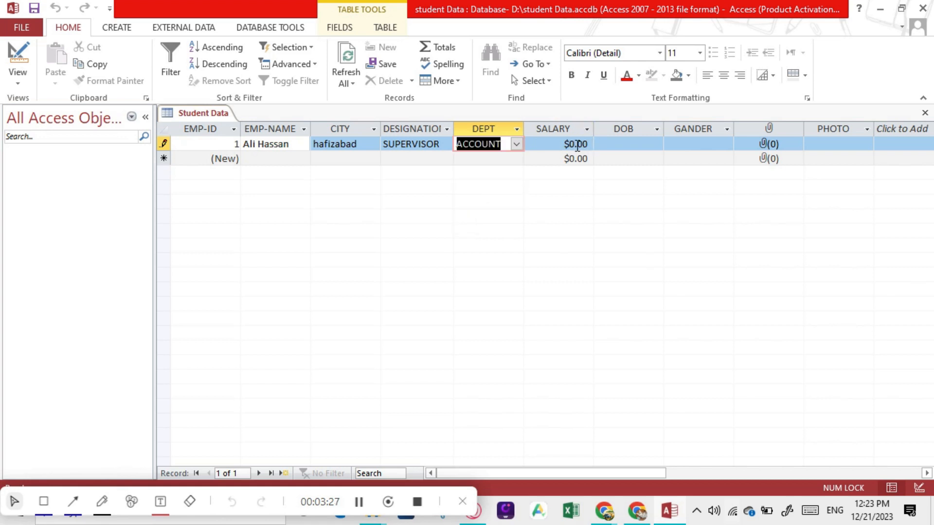
left_click(360, 502)
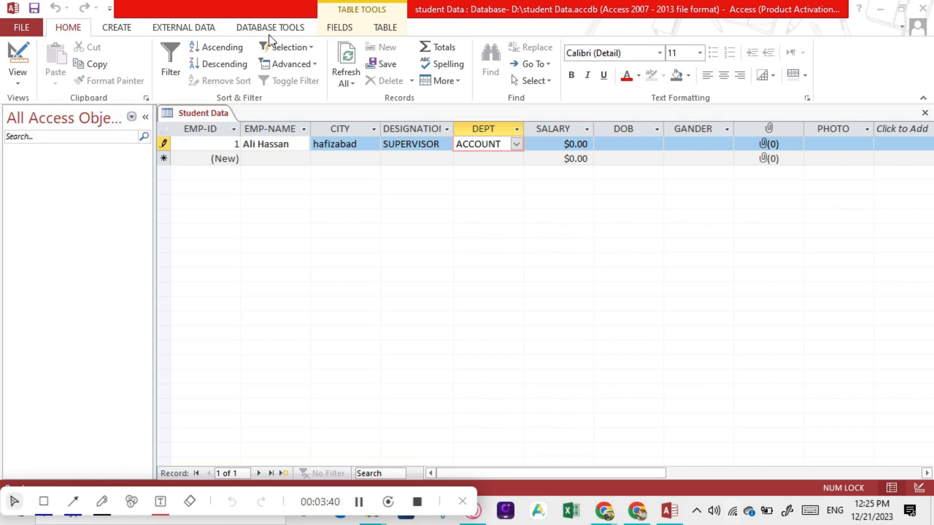
Try to change the DEPT field's data type to Currency and dismiss the data-loss warning
left_click(349, 27)
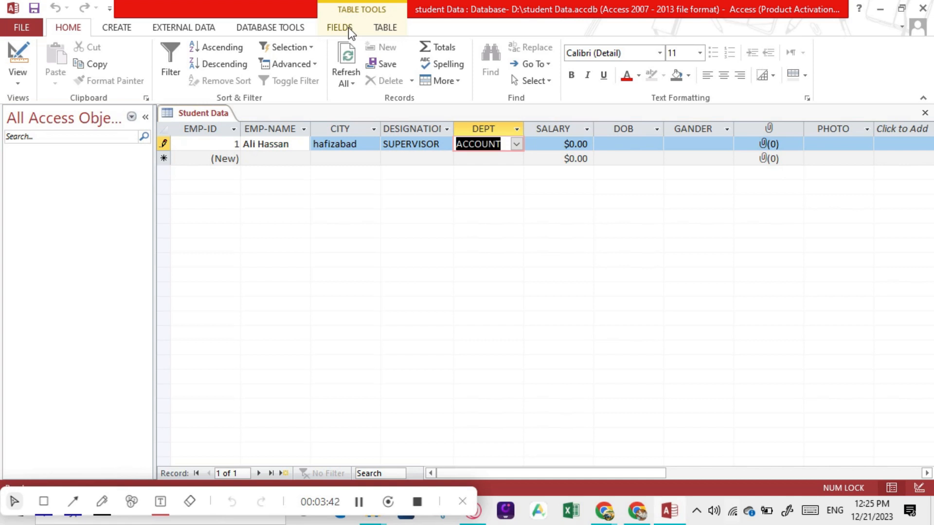
left_click(348, 28)
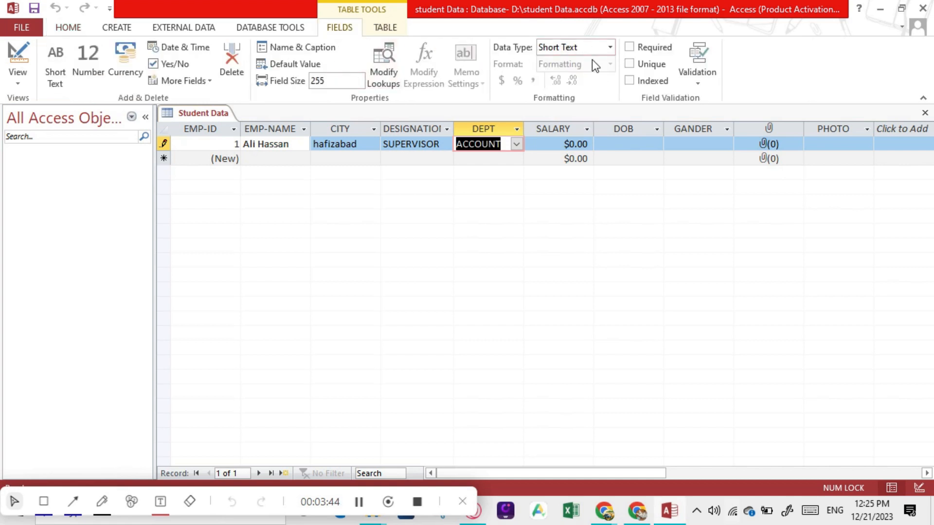
left_click(609, 48)
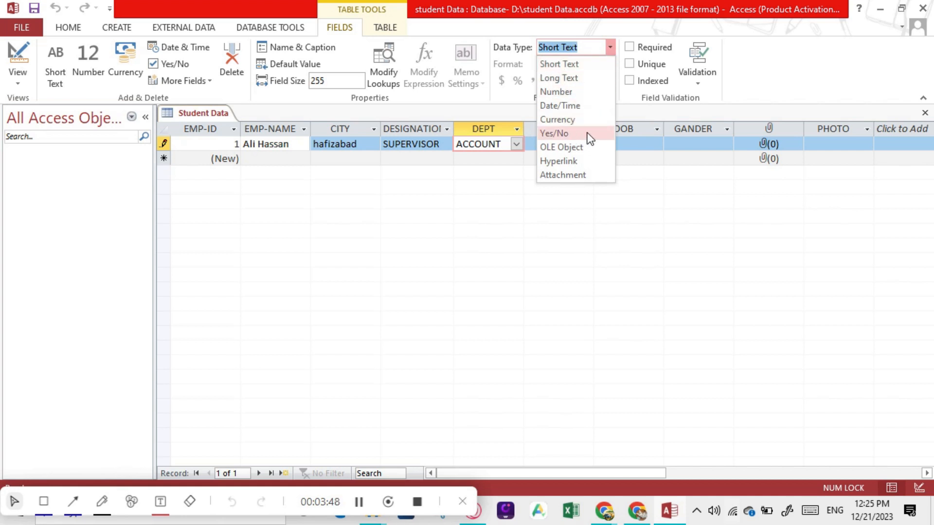
left_click(567, 120)
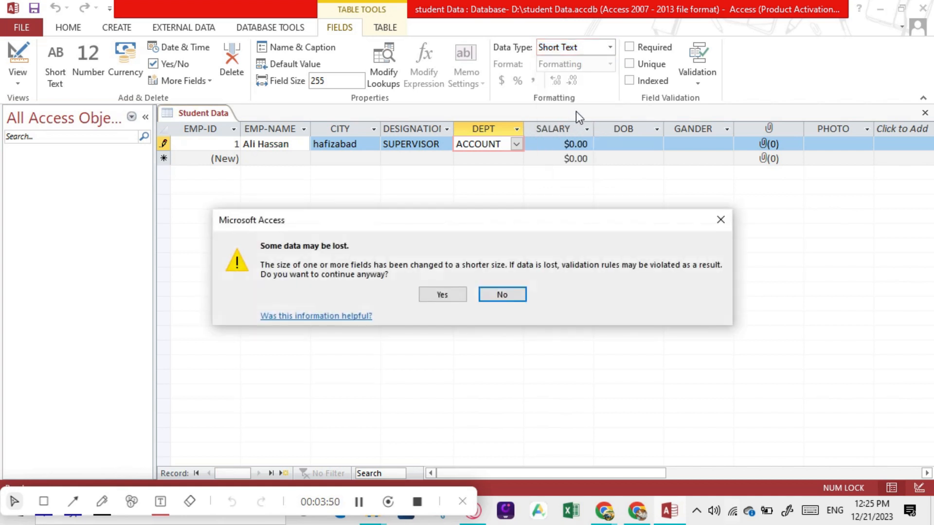
left_click(720, 226)
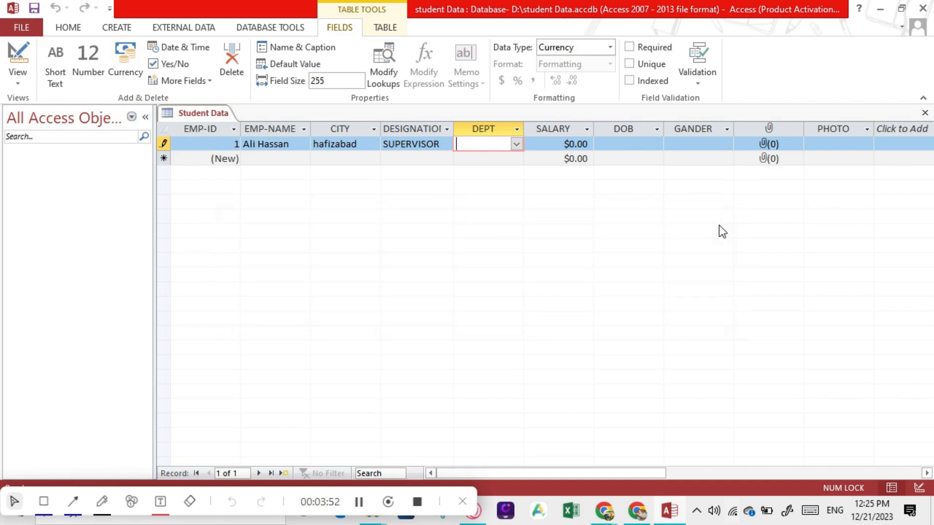
Choose ACCOUNT again as the first record's DEPT and set its SALARY to 50,000
left_click(517, 144)
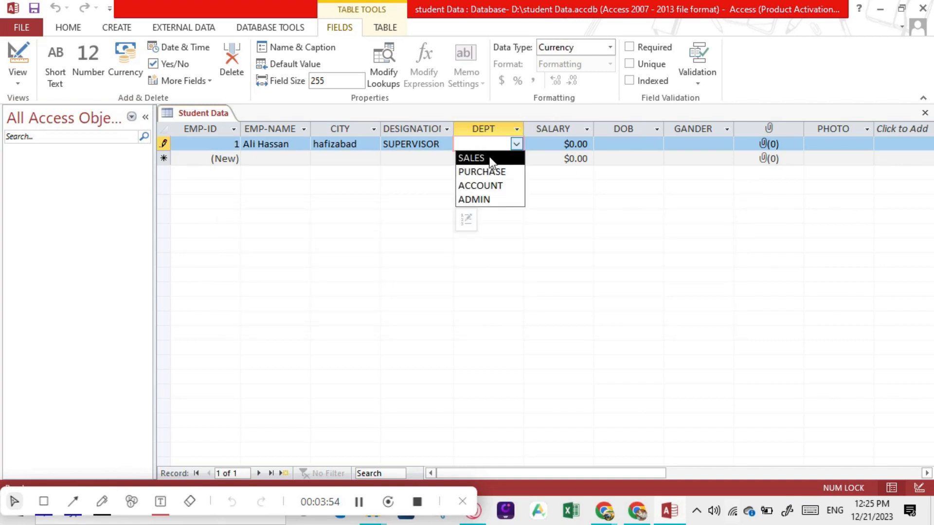
left_click(489, 185)
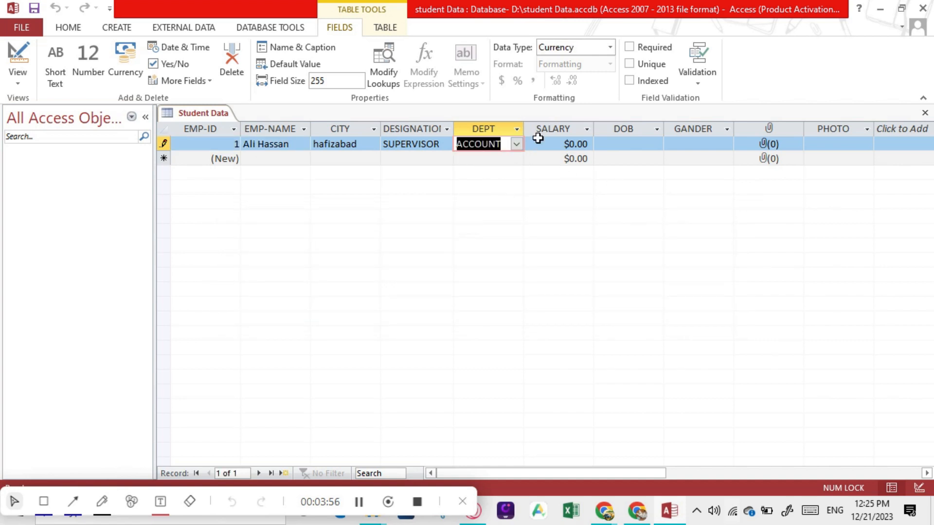
left_click(580, 145)
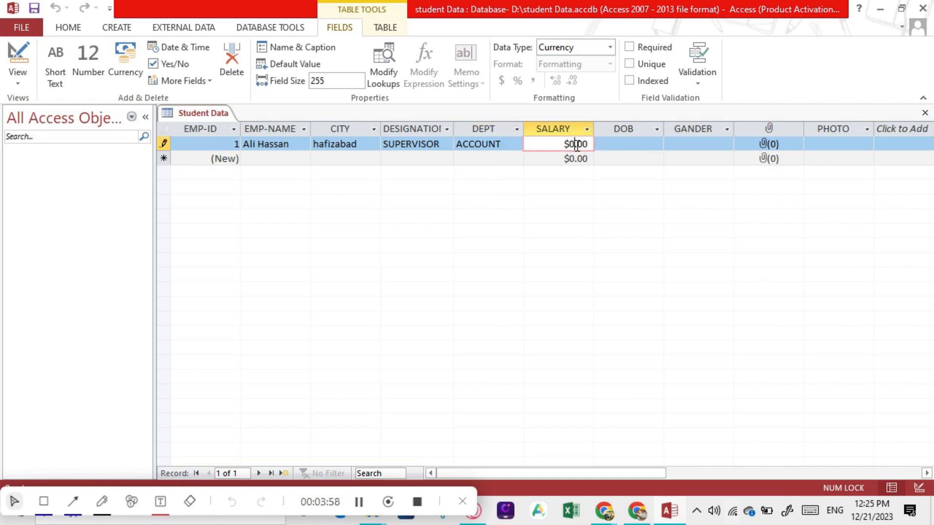
key("BackSpace")
key("BackSpace")
key("BackSpace")
key("BackSpace")
key("BackSpace")
type("1")
type("5000")
type("0")
Browse the date picker of the first record's DOB field and insert today's date
left_click(622, 141)
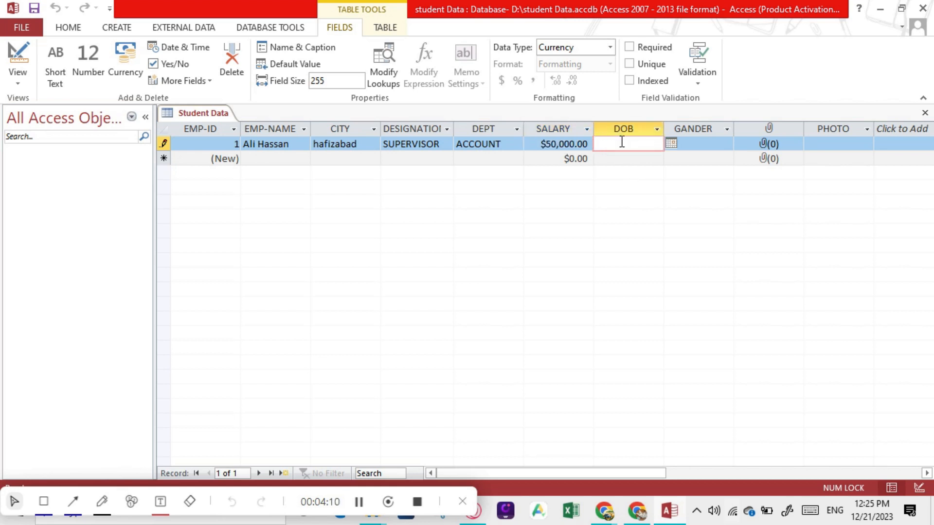
left_click(671, 144)
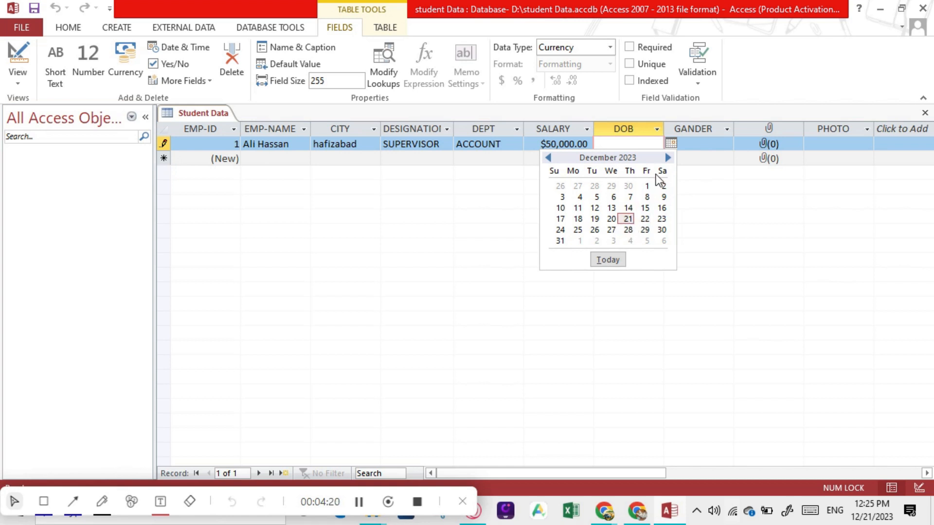
left_click(665, 158)
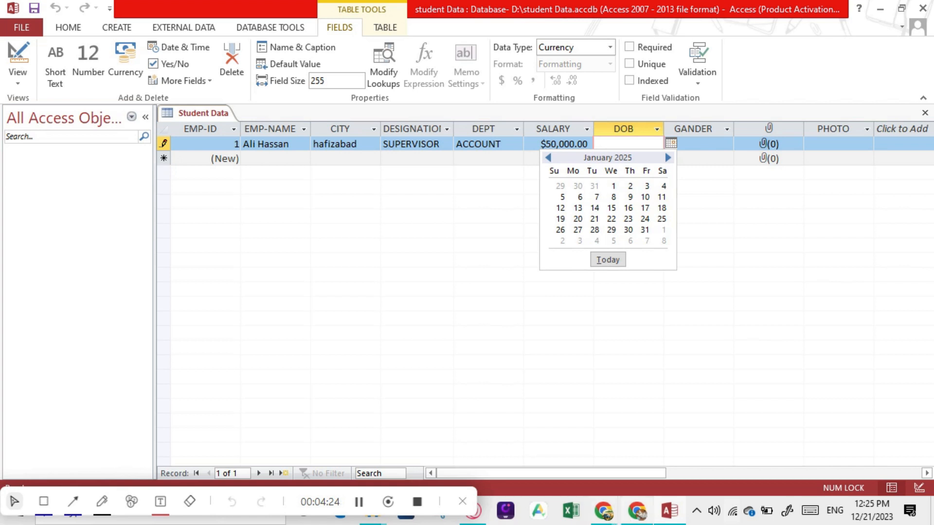
left_click(359, 504)
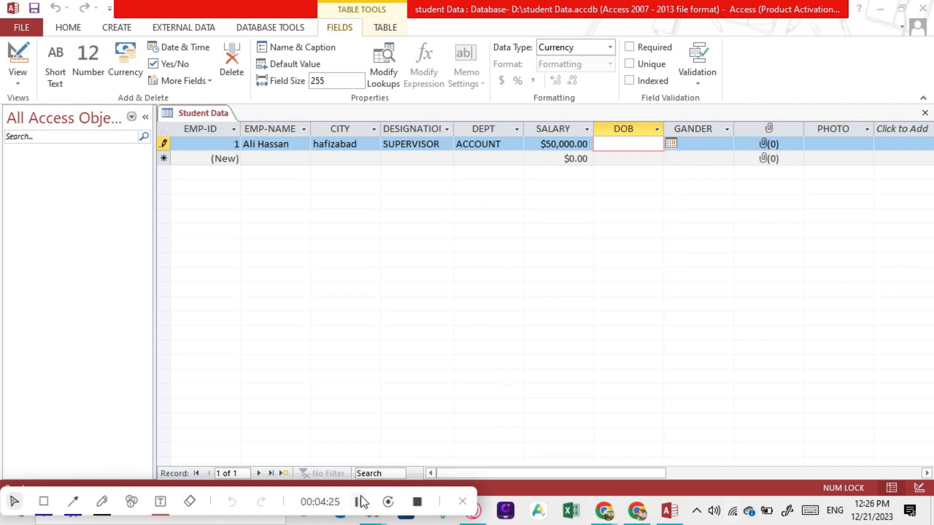
left_click(675, 143)
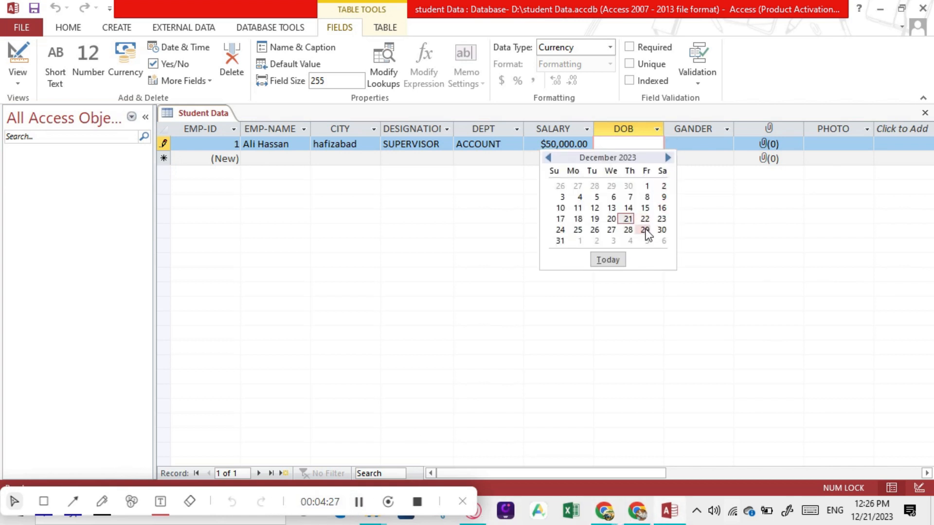
triple_click(669, 157)
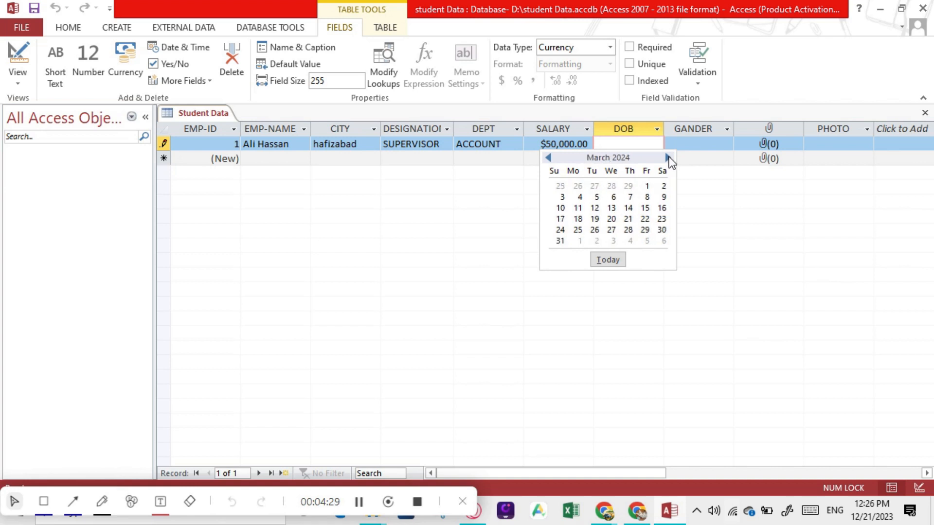
left_click(669, 157)
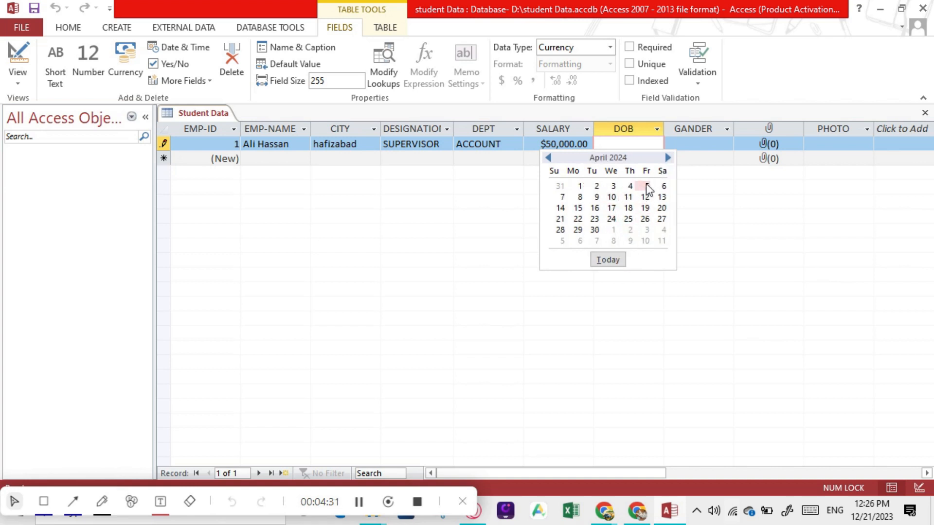
left_click(609, 260)
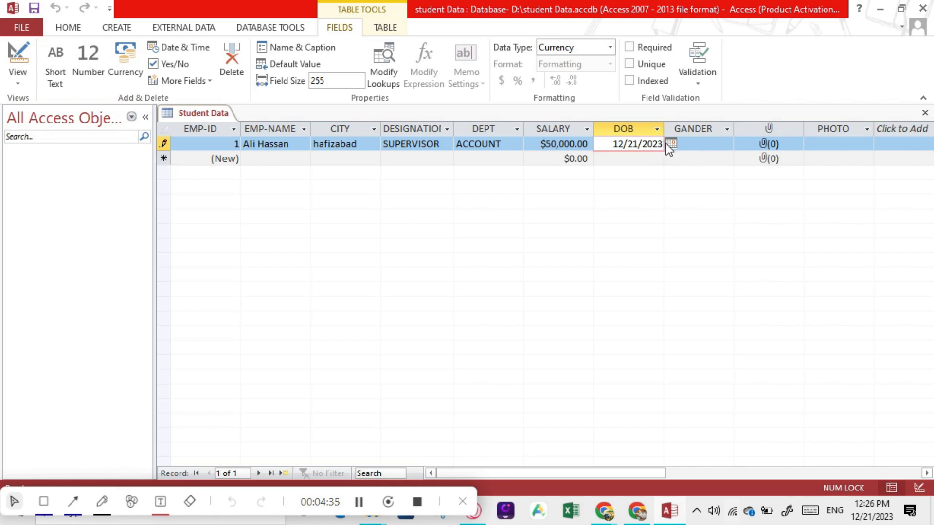
Replace the year in the first record's DOB field with the employee's birth year
key("BackSpace")
key("BackSpace")
key("BackSpace")
key("BackSpace")
type("1995")
left_click(670, 145)
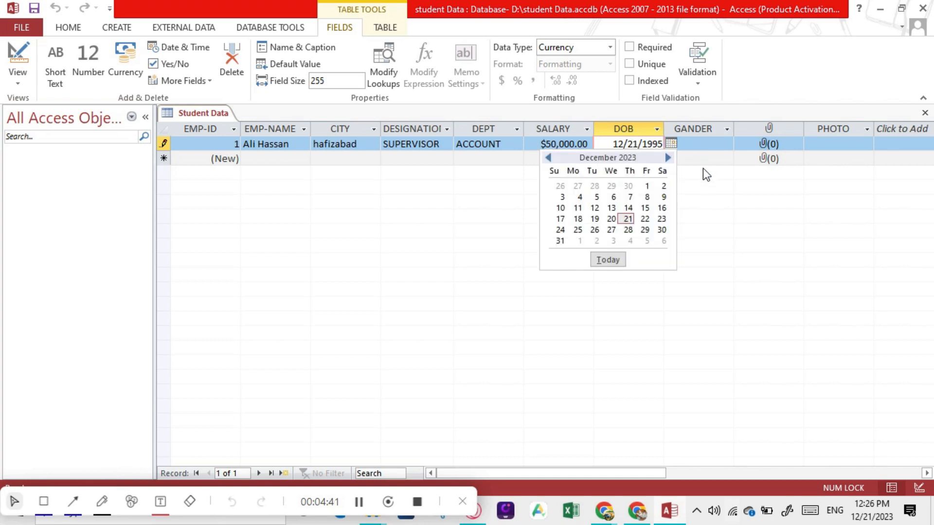
left_click(694, 152)
left_click(727, 130)
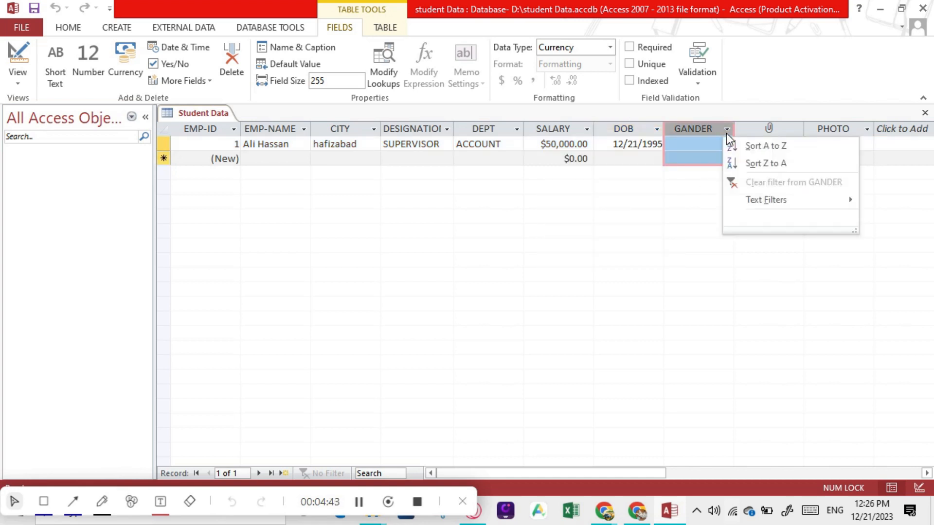
left_click(708, 145)
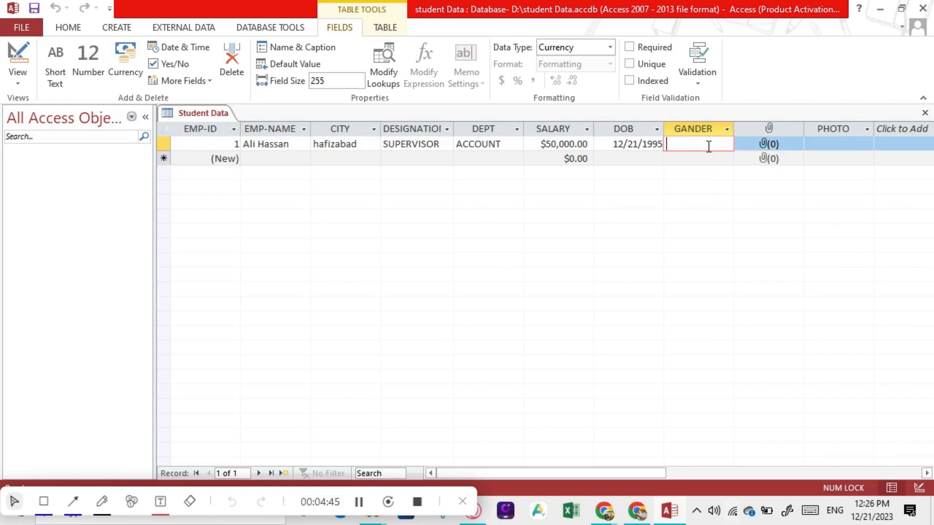
left_click(727, 129)
left_click(711, 140)
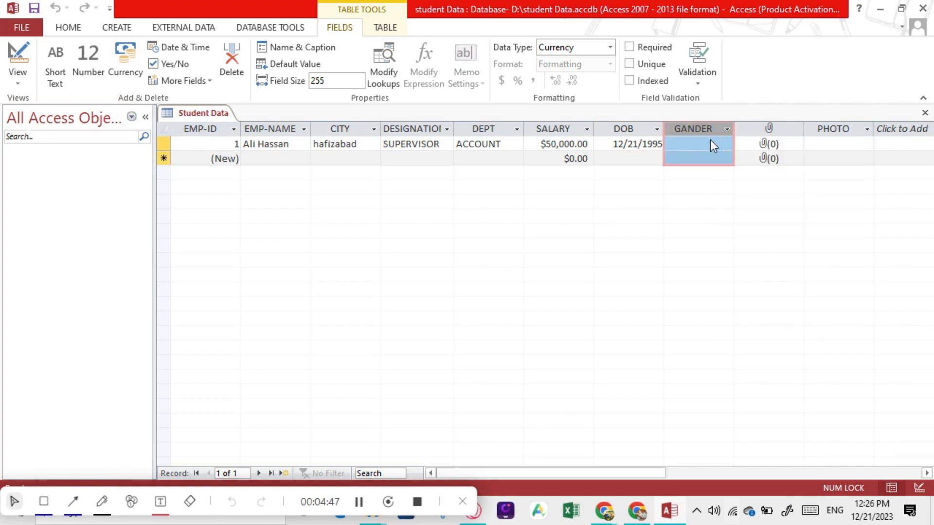
Enter Male in the GANDER field of the first record
left_click(700, 142)
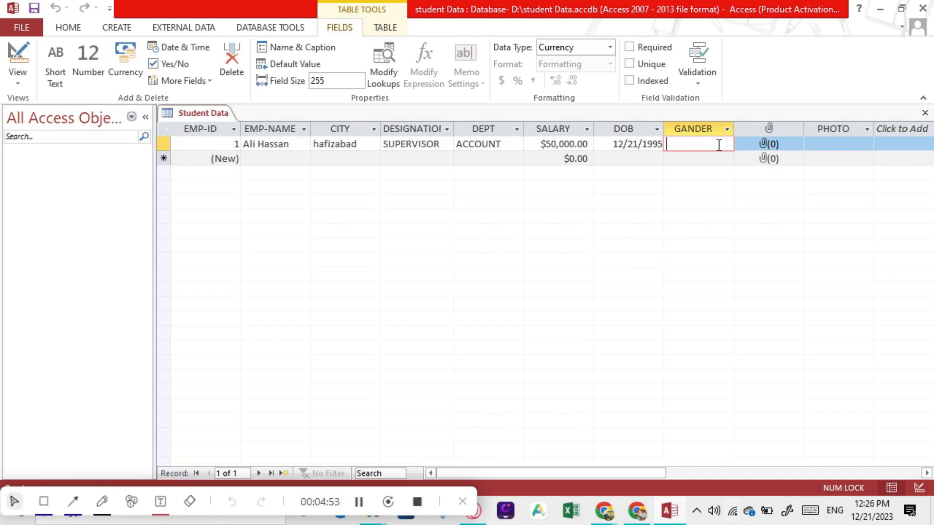
key("Caps_Lock")
type("M")
key("Caps_Lock")
type("ale")
left_click(361, 508)
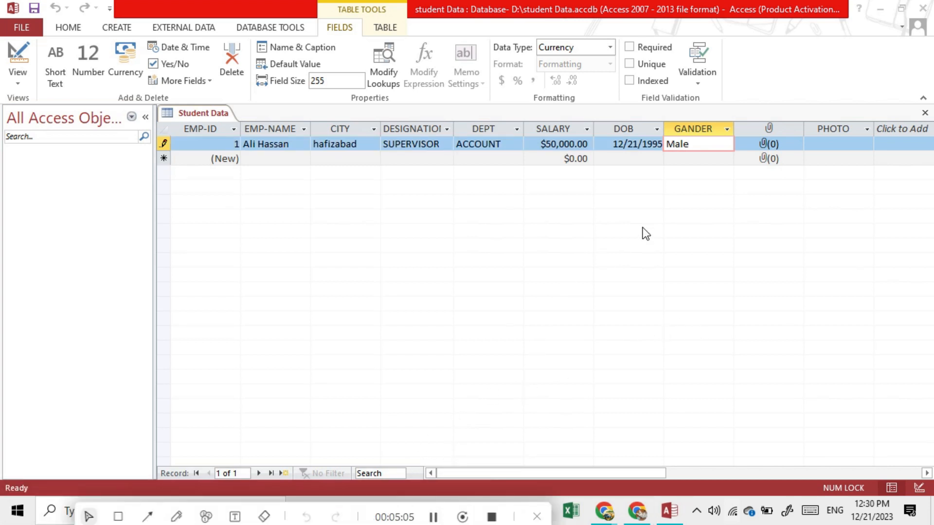
Add the image download (1) from the Pictures folder to the first record's attachment field
left_click(773, 142)
double_click(769, 145)
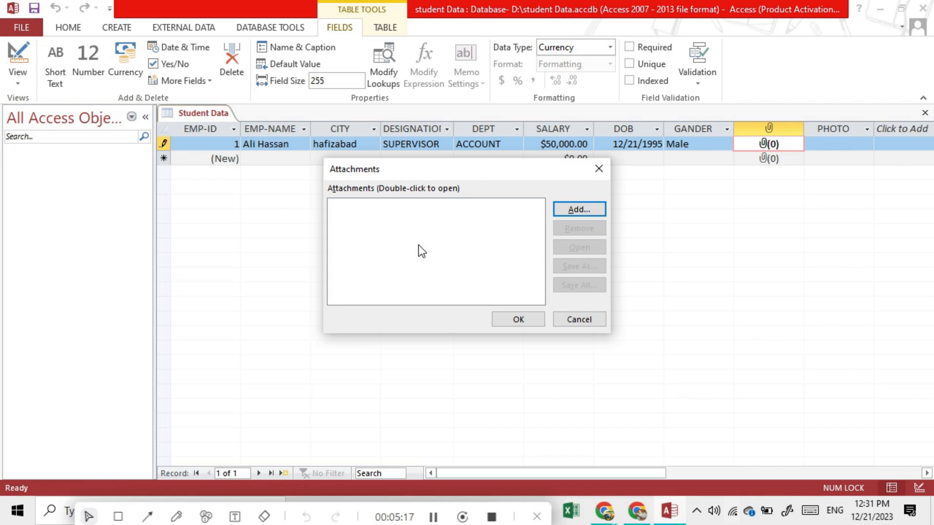
left_click(573, 206)
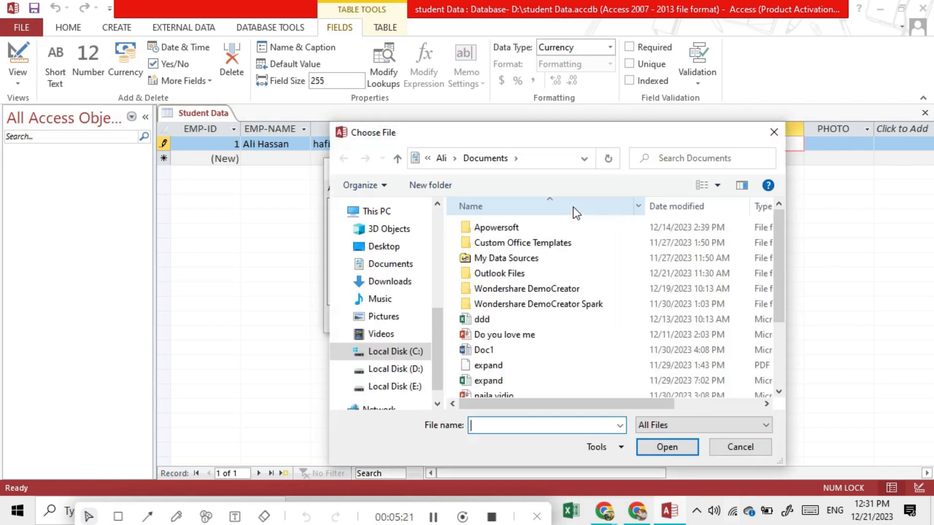
left_click(392, 317)
left_click(603, 253)
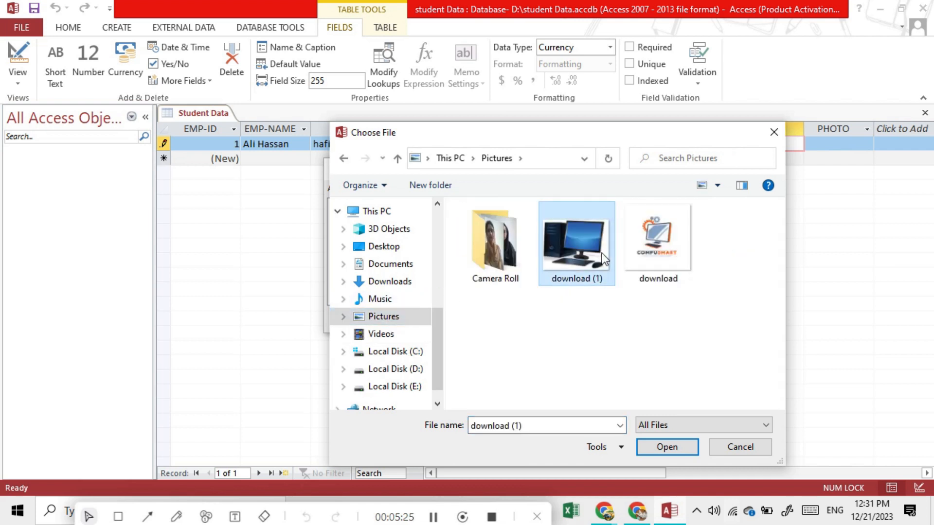
left_click(672, 448)
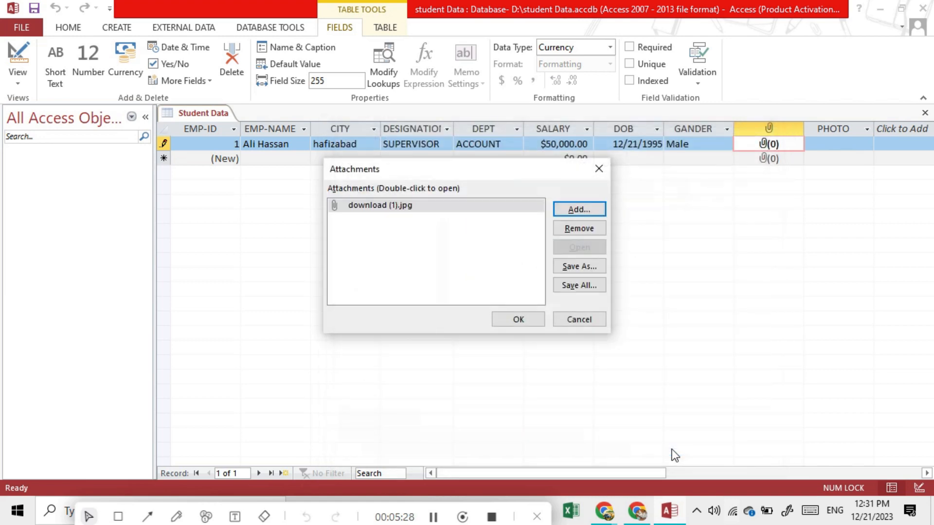
Add the image download from the Pictures folder as a second attachment of the first record
left_click(577, 214)
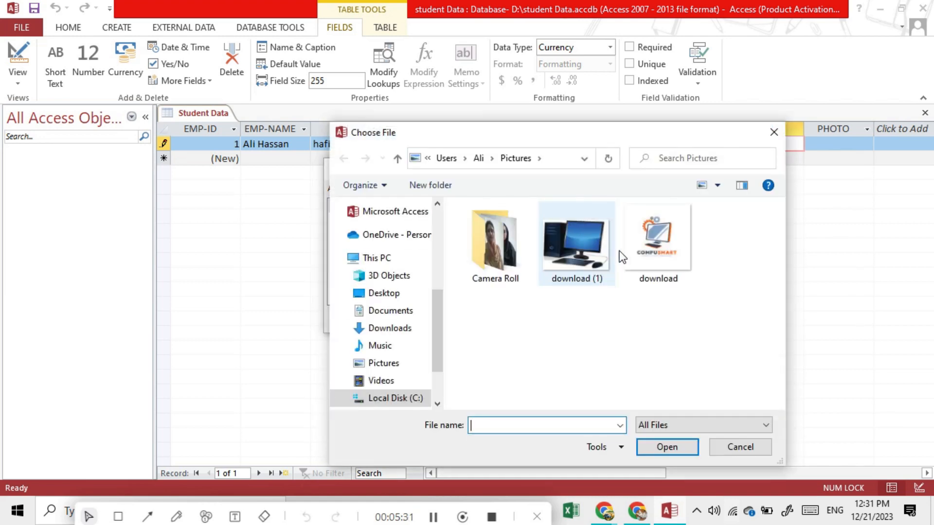
left_click(653, 250)
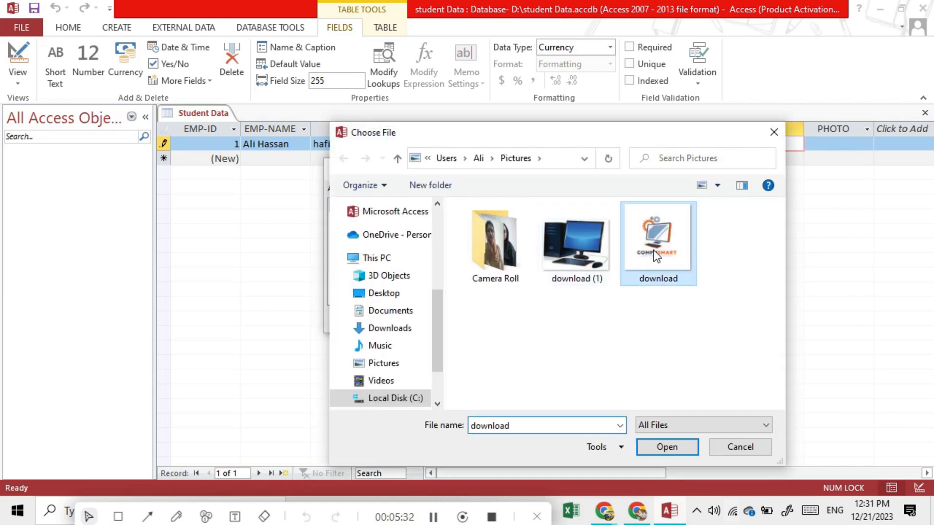
left_click(666, 448)
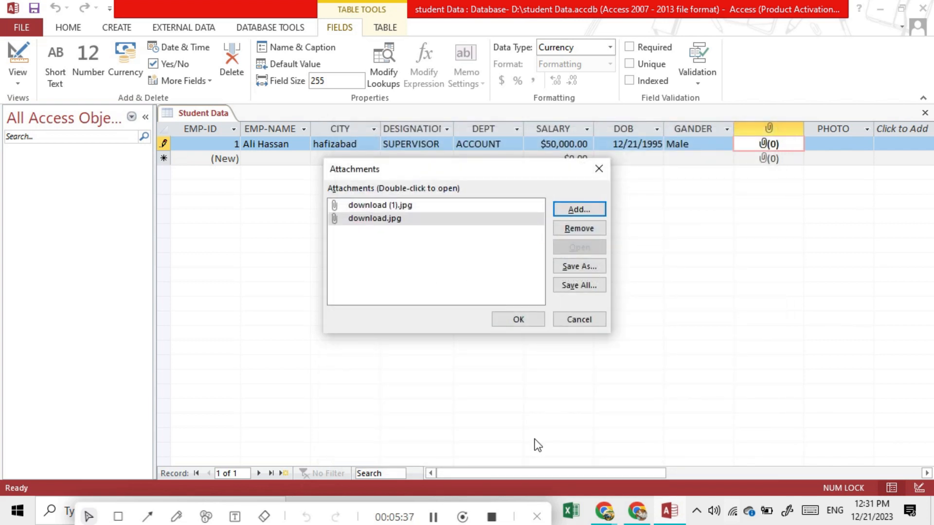
Confirm the first record's two attachments and open download (1).jpg from its attachment field to view it
left_click(436, 516)
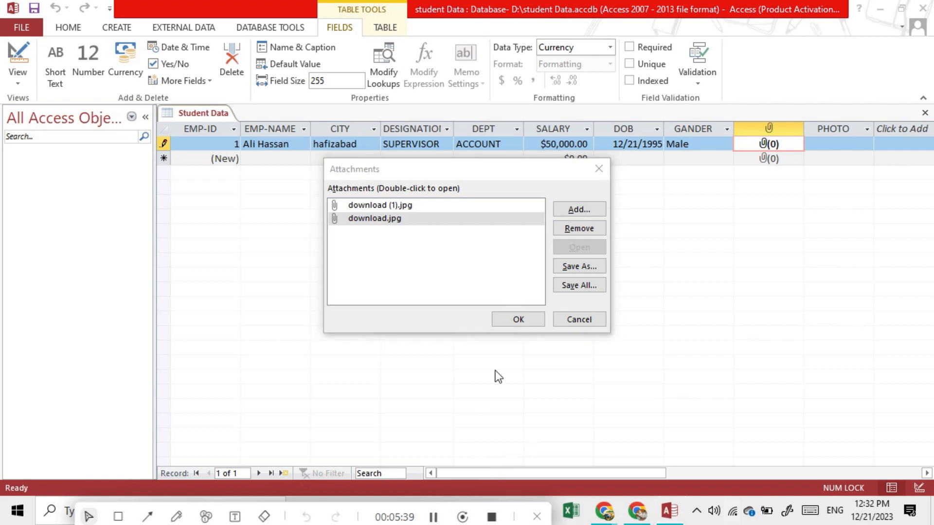
left_click(516, 321)
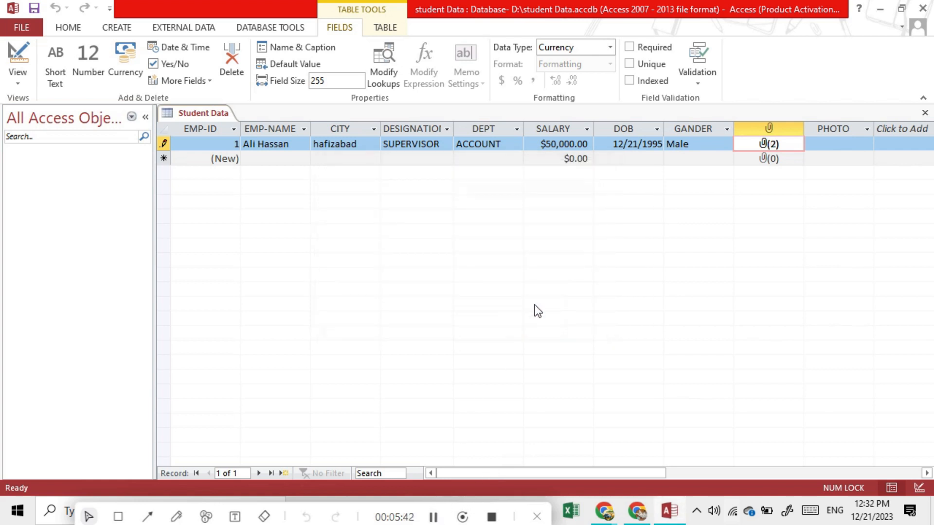
double_click(768, 144)
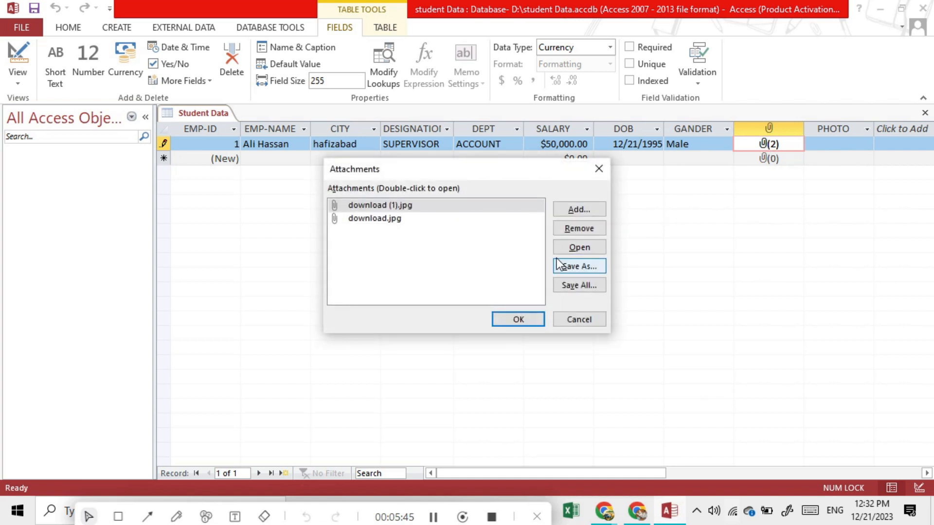
left_click(590, 248)
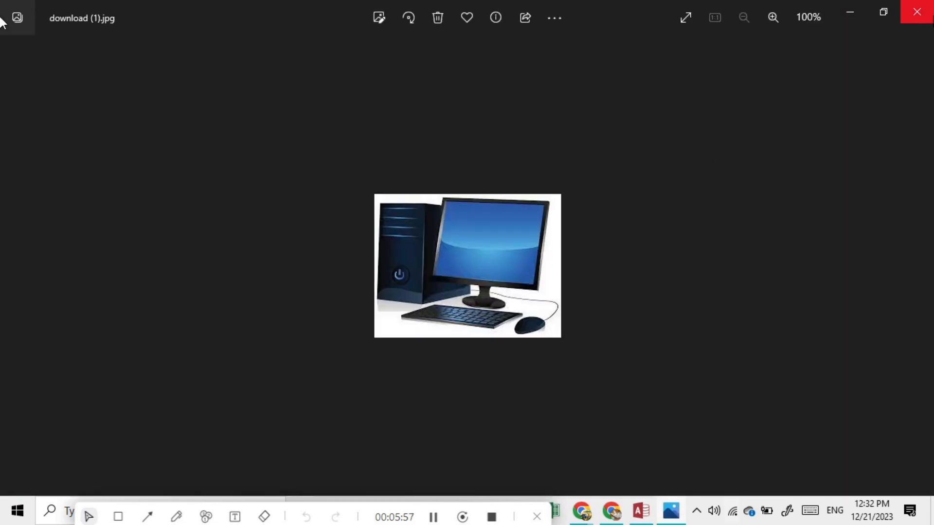
left_click(637, 510)
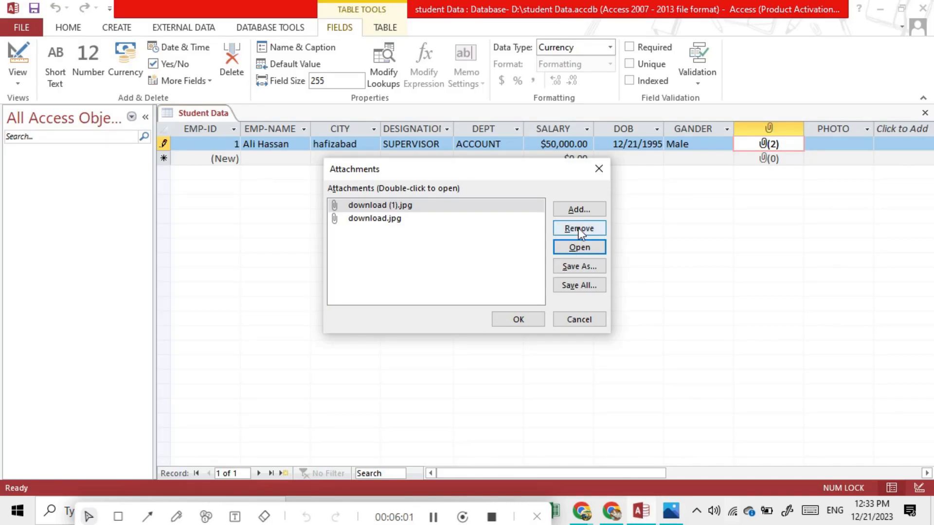
left_click(519, 315)
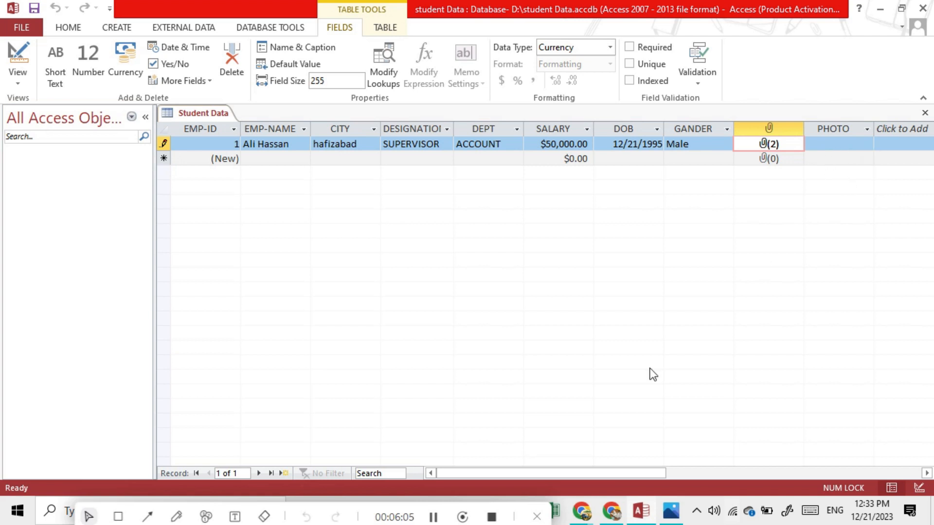
Open the DESIGNATION field's list items for editing in the first record, examine them and close the dialog
left_click_drag(546, 475, 573, 470)
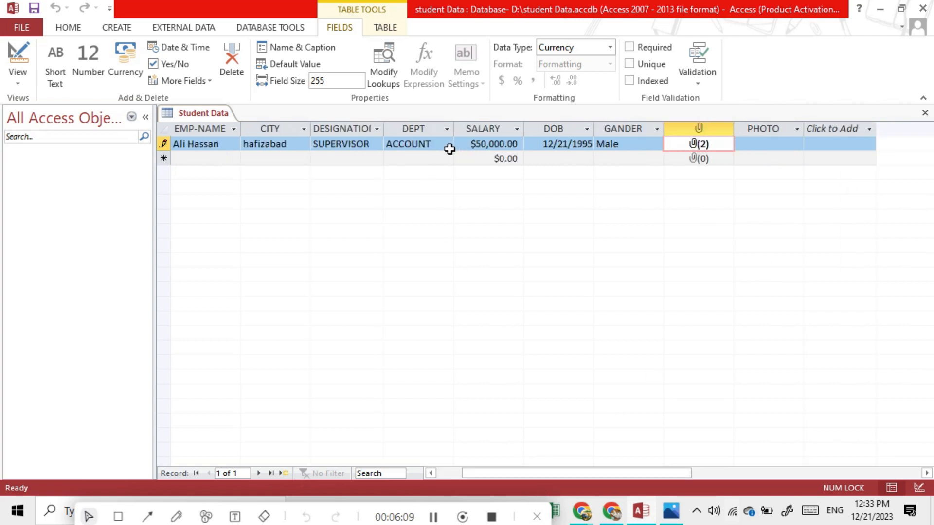
left_click(376, 128)
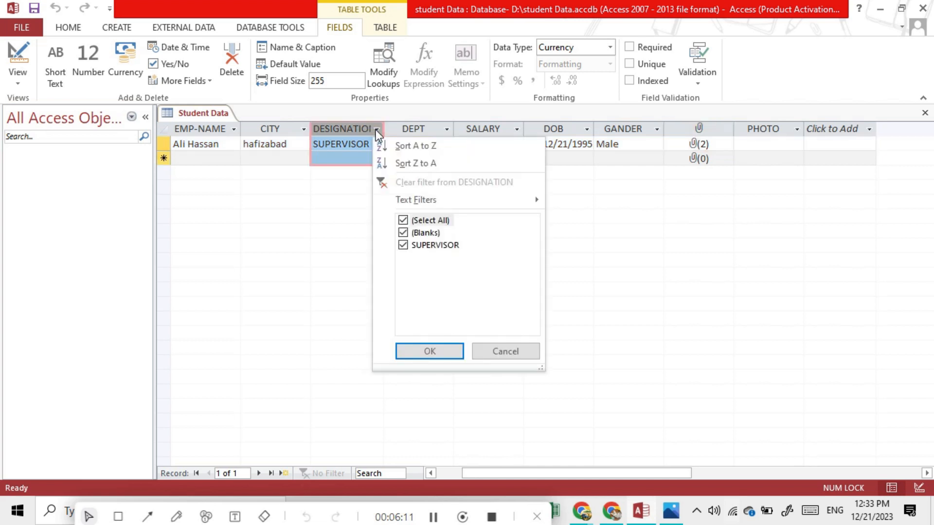
left_click(357, 189)
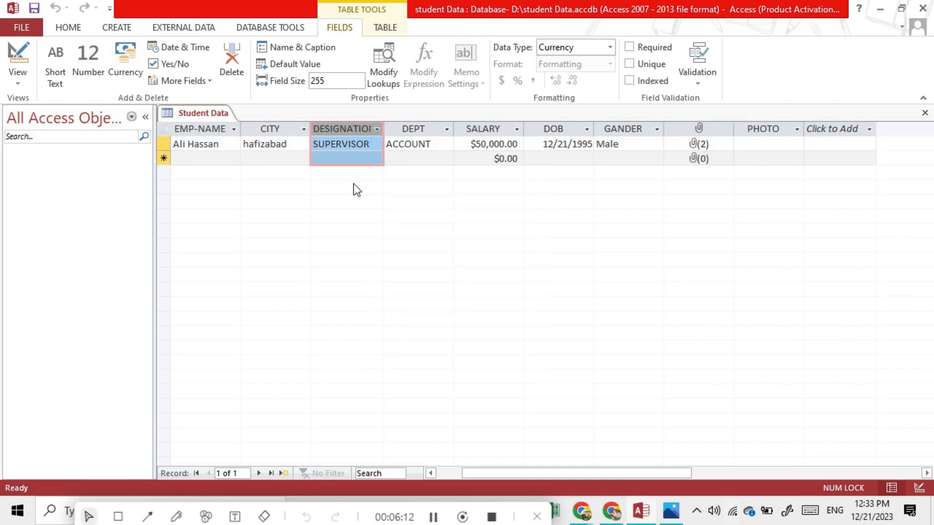
left_click(374, 145)
left_click(376, 142)
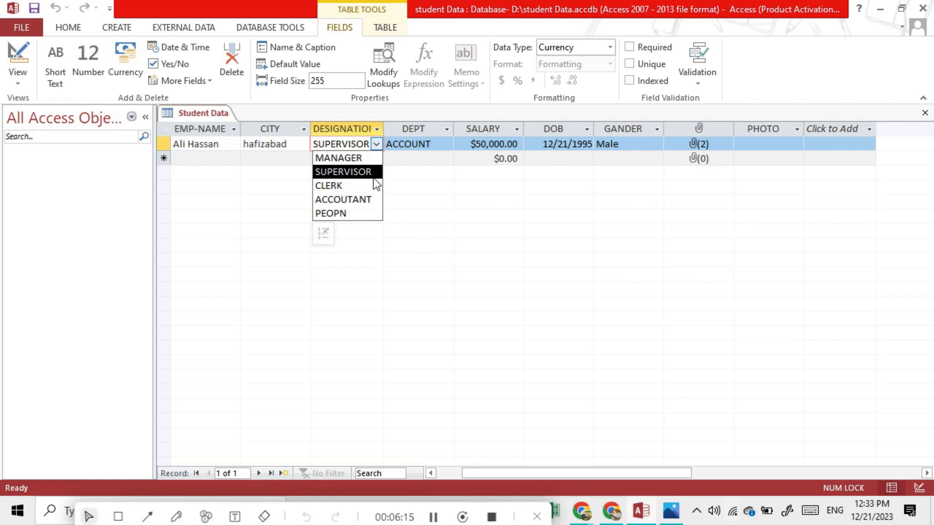
left_click(323, 235)
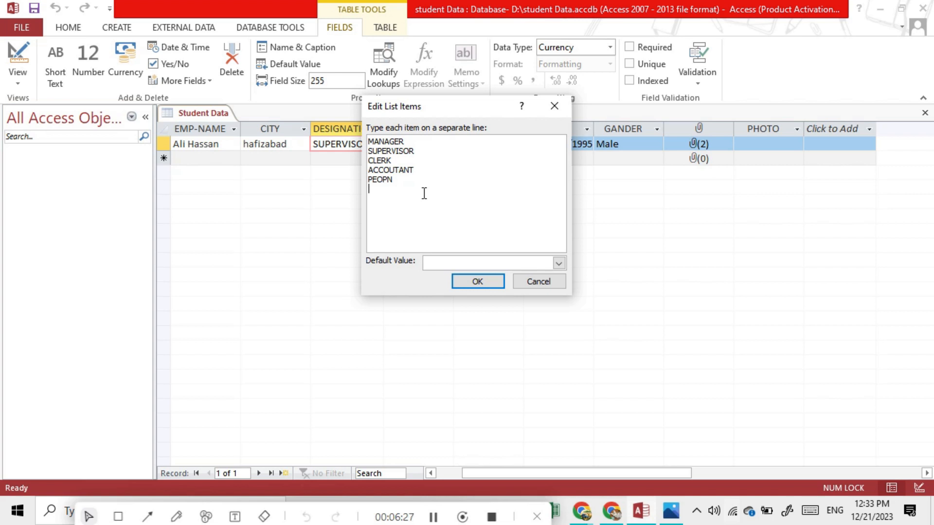
left_click(550, 115)
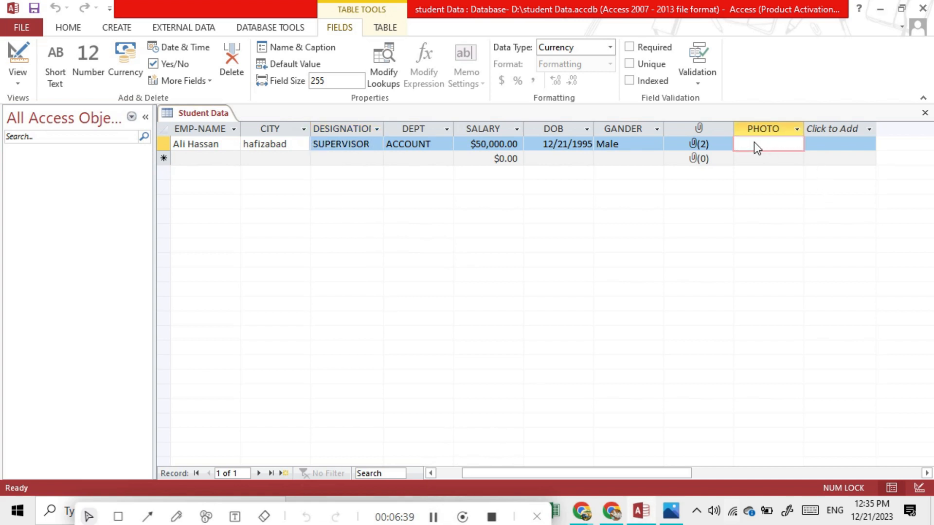
left_click(796, 131)
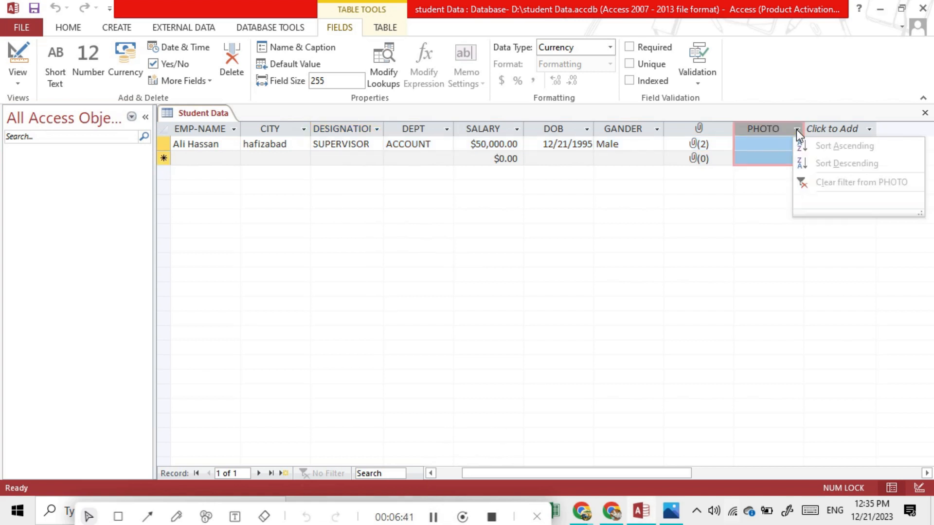
left_click(778, 144)
left_click(772, 143)
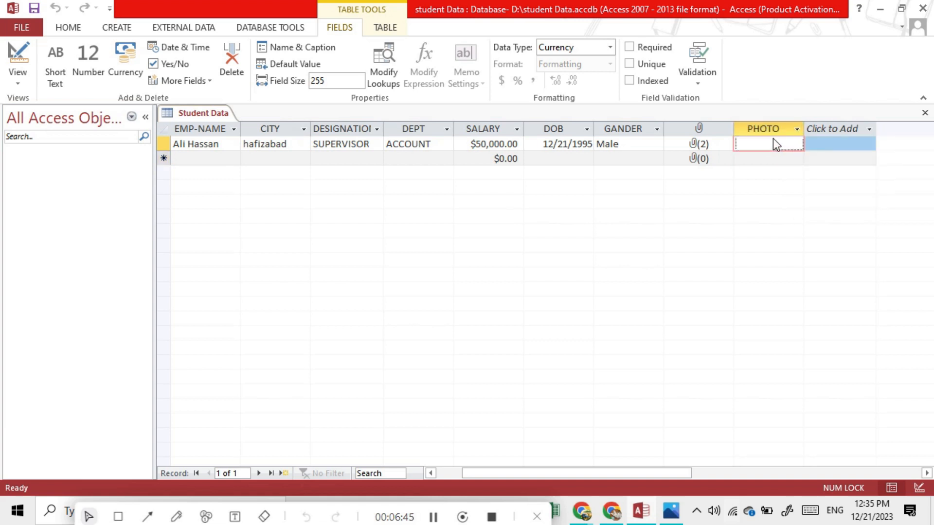
right_click(773, 139)
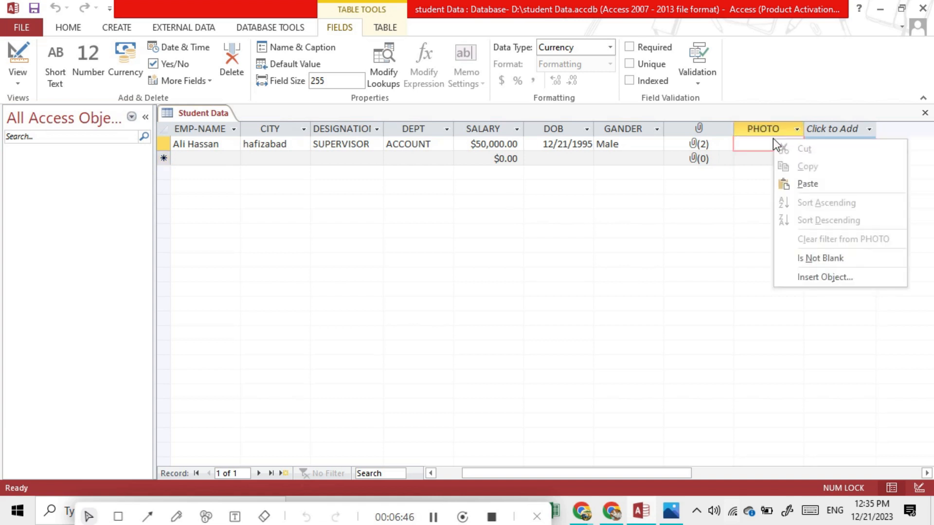
left_click(826, 277)
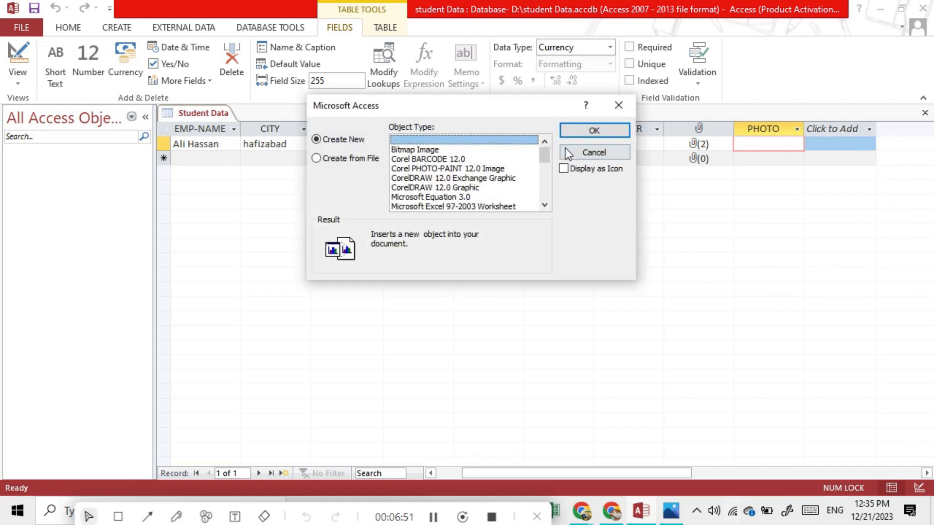
mouse_move(547, 154)
left_mouse_down()
mouse_move(544, 194)
mouse_move(539, 148)
left_mouse_up()
left_click(319, 158)
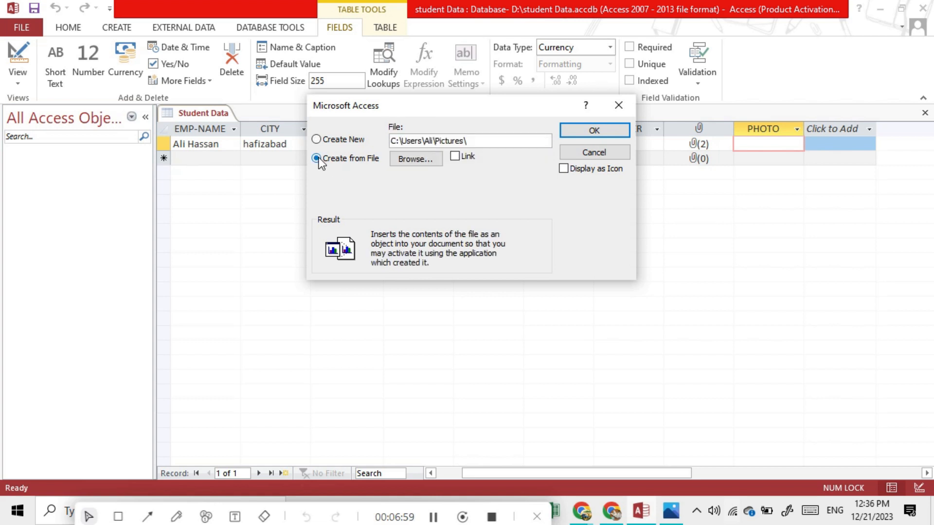
left_click(404, 158)
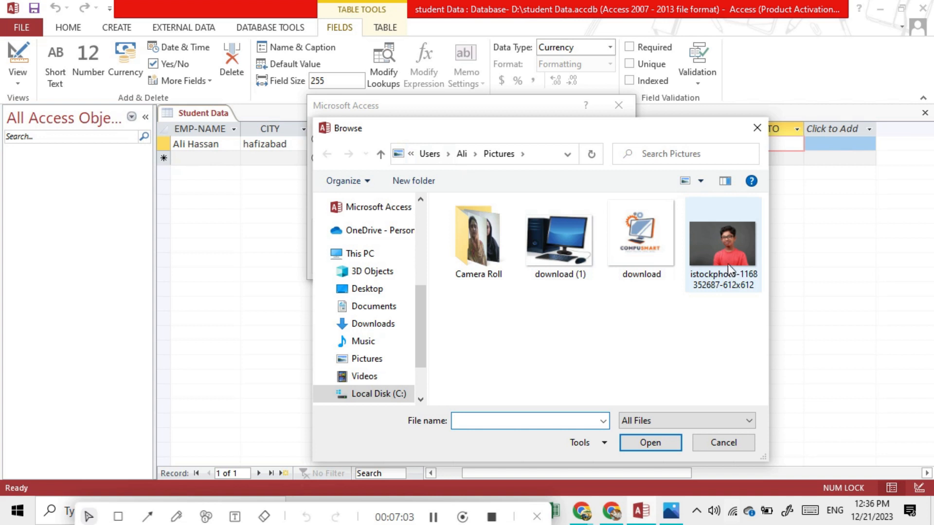
left_click(726, 261)
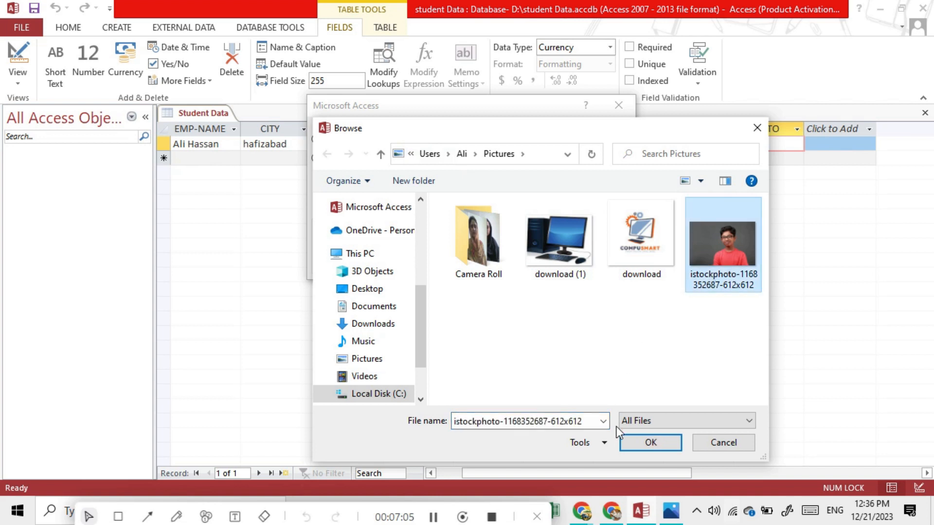
left_click(435, 514)
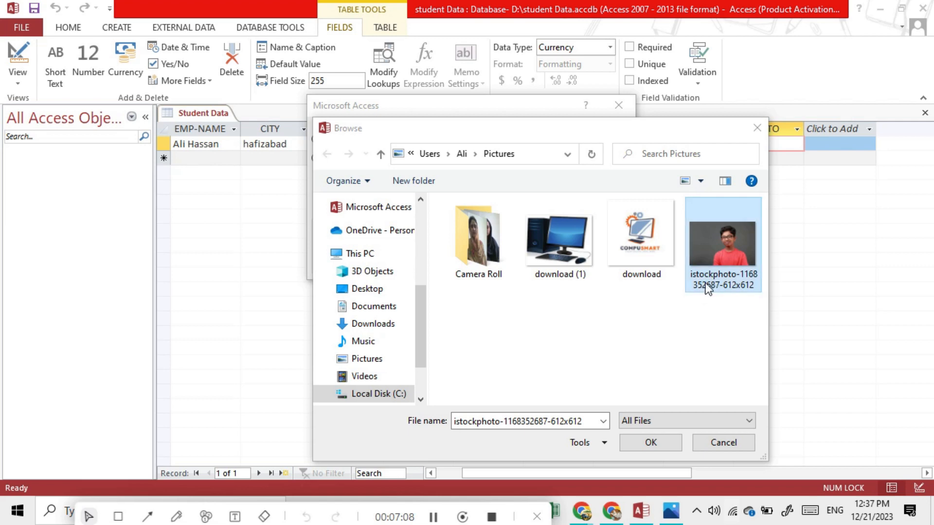
left_click(633, 441)
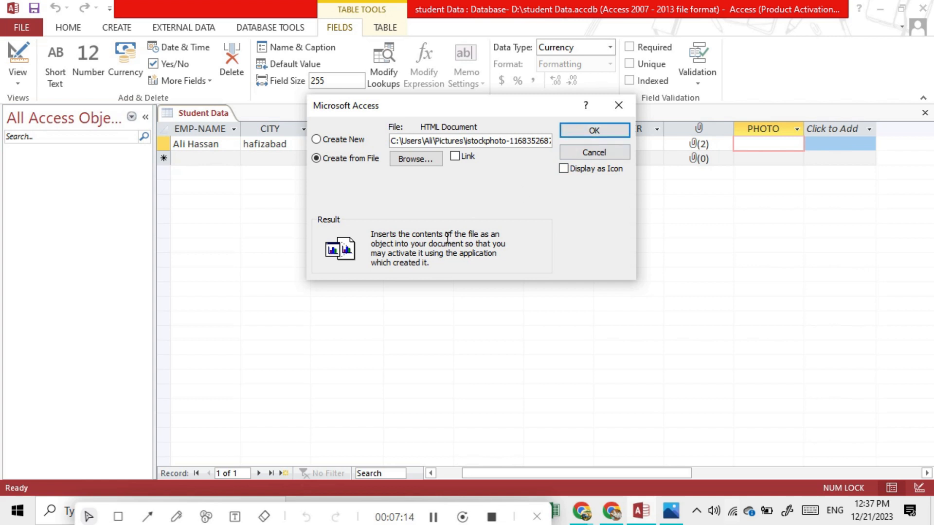
left_click(583, 135)
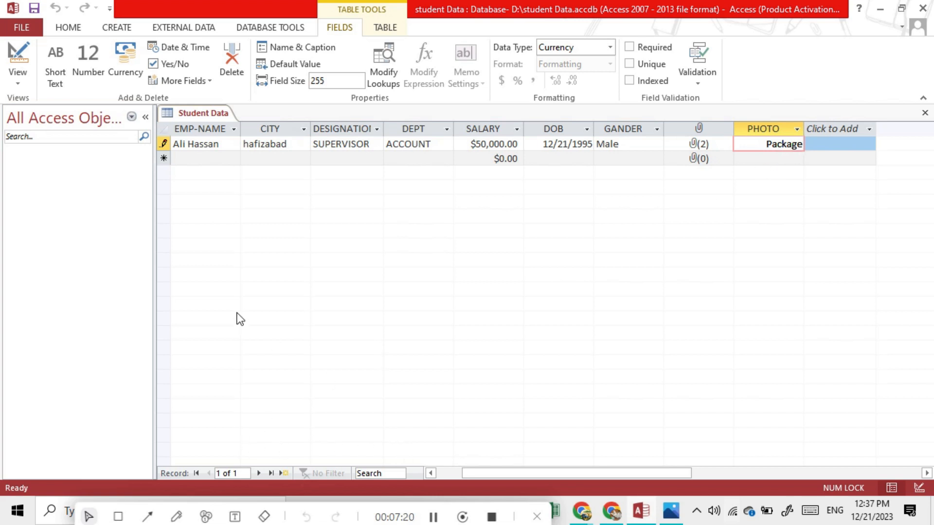
Start a second record by entering the employee's name in the EMP-NAME field
left_click(205, 160)
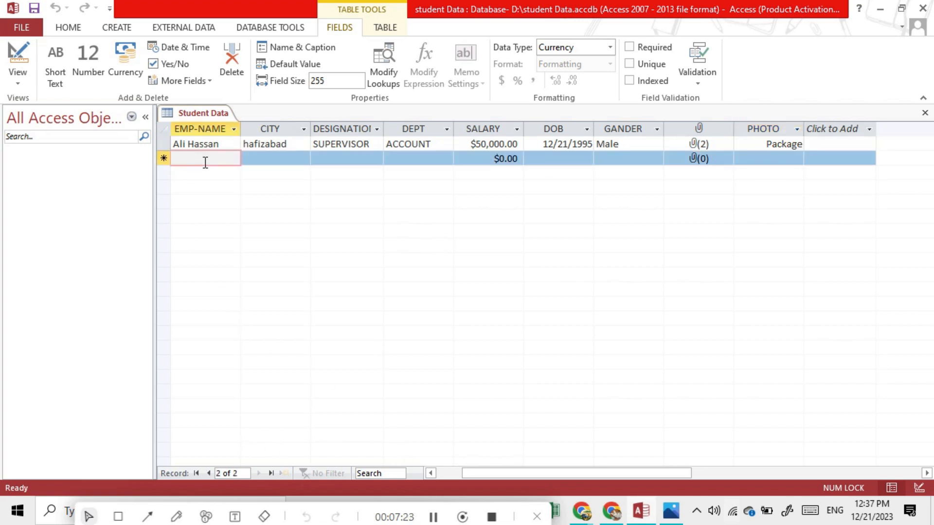
left_click_drag(512, 471, 471, 479)
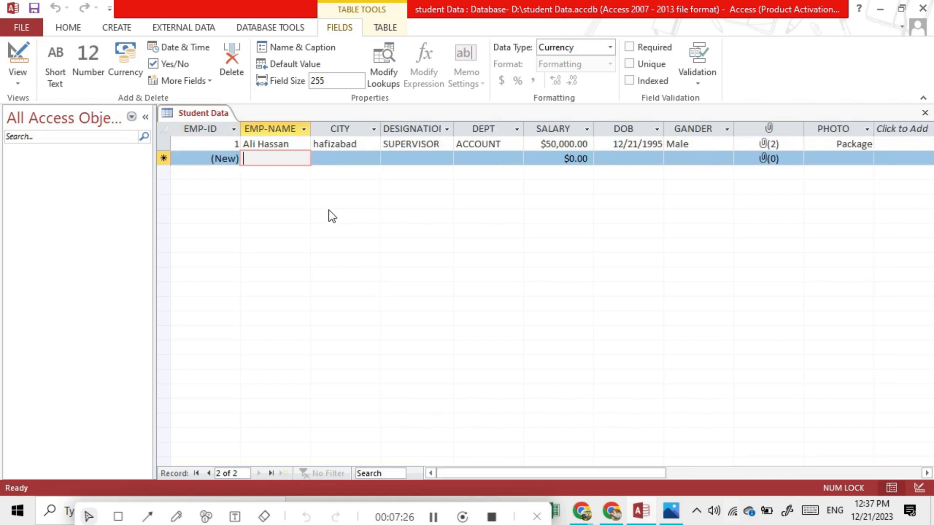
key("Caps_Lock")
type("H")
key("Caps_Lock")
type("amad")
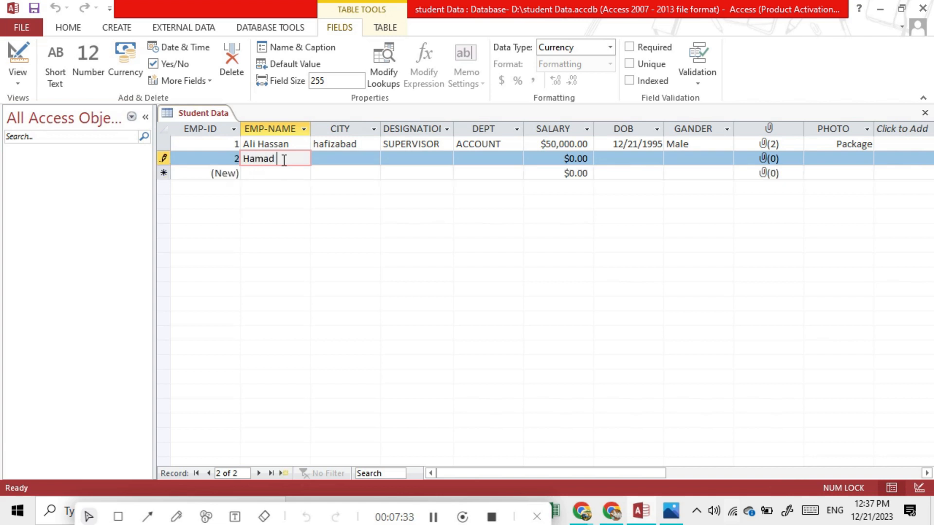
Enter the employee's locality in the CITY field of the second record
left_click(335, 157)
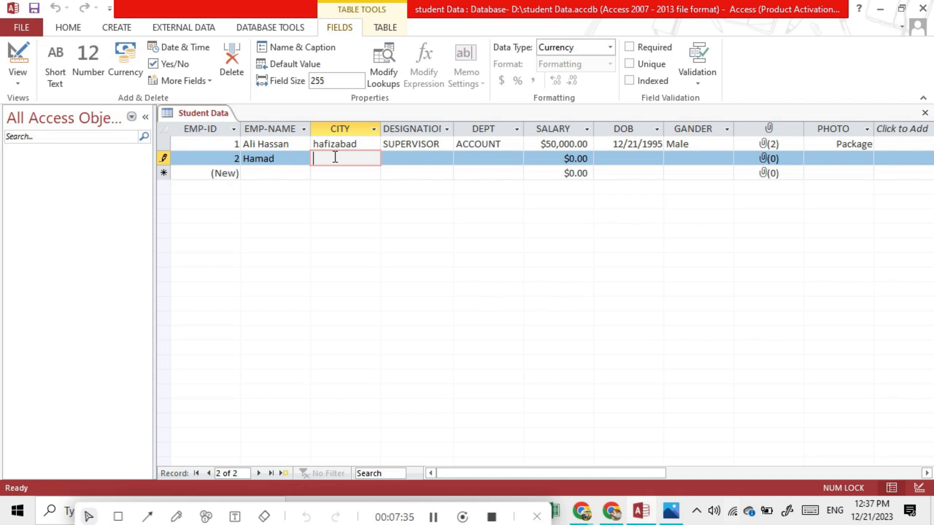
key("Caps_Lock")
type("A")
key("Caps_Lock")
type("li poor rode")
Set the second record's DESIGNATION to CLERK and its DEPT to SALES
left_click(429, 161)
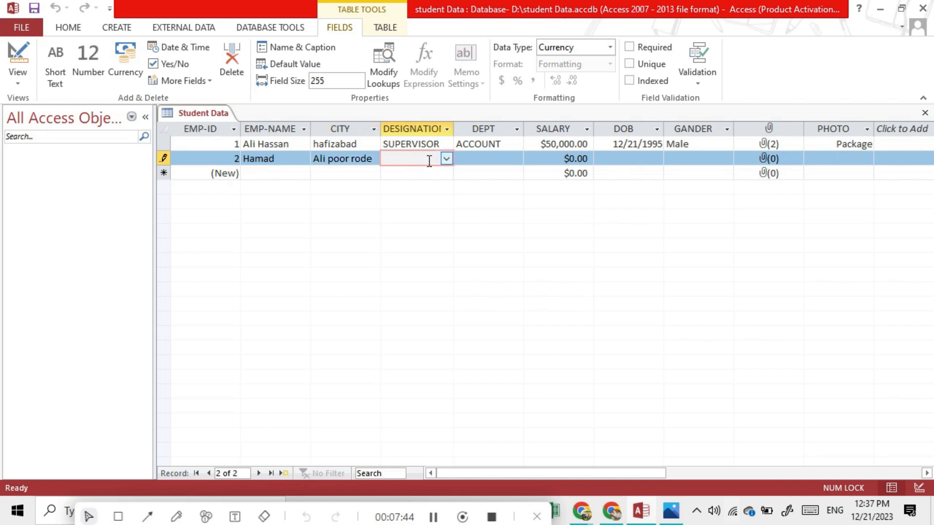
left_click(446, 159)
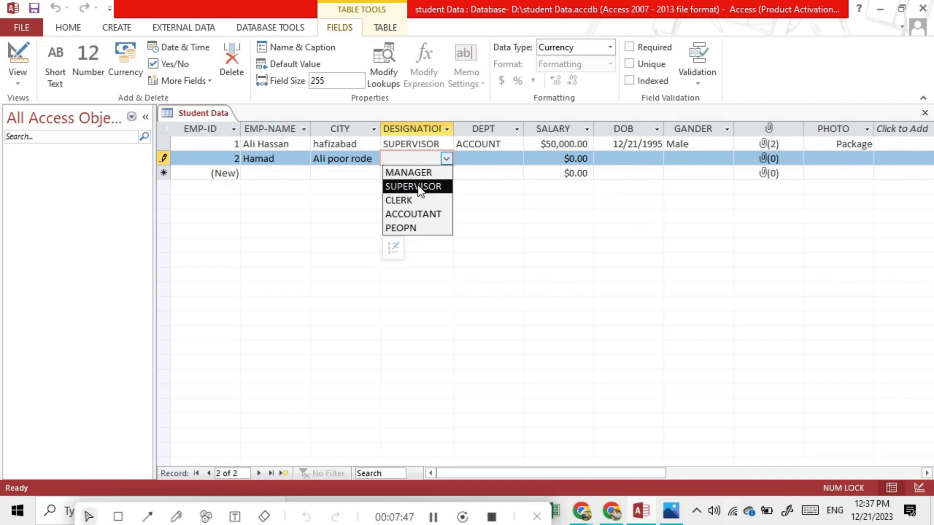
left_click(408, 200)
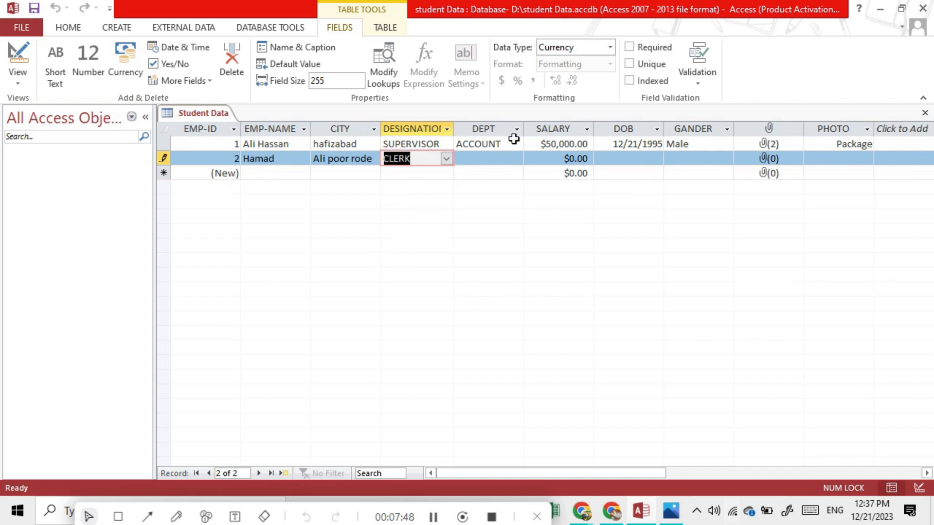
left_click(492, 158)
left_click(515, 161)
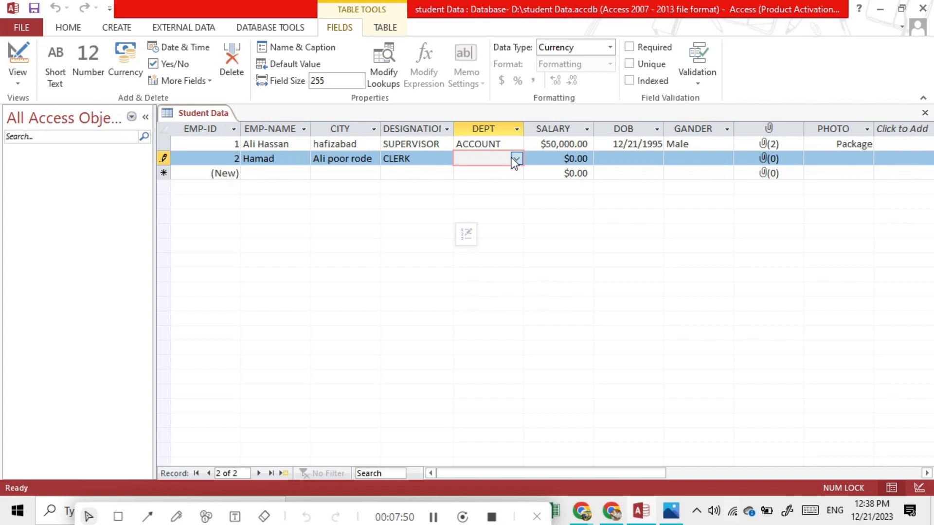
left_click(485, 170)
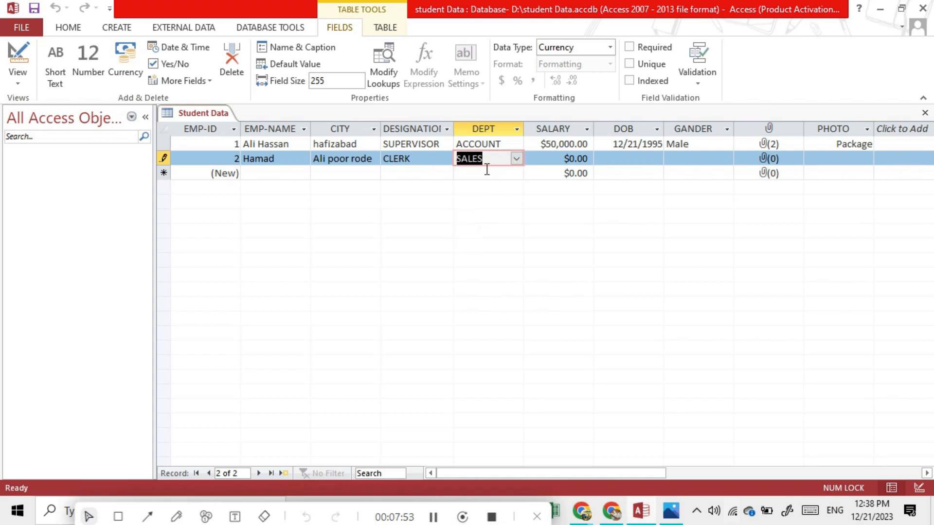
Set the SALARY of the second record to 10000
left_click(573, 160)
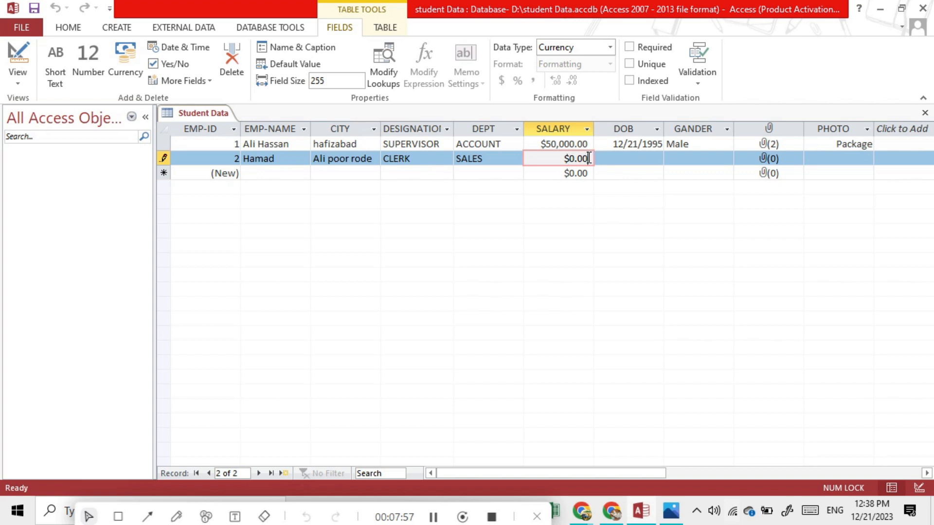
key("BackSpace")
key("BackSpace")
key("BackSpace")
key("BackSpace")
type("10000")
Fill the second record's DOB field with today's date from the date picker
left_click(645, 158)
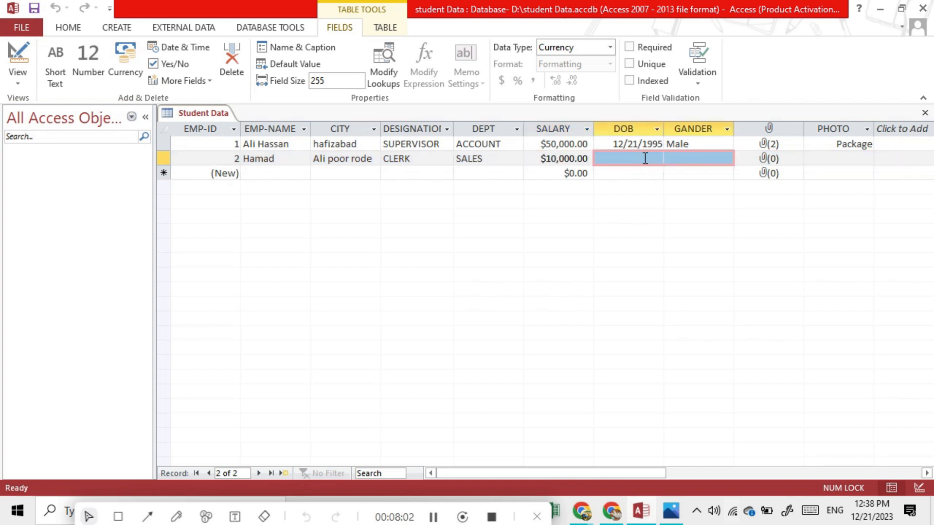
left_click(670, 159)
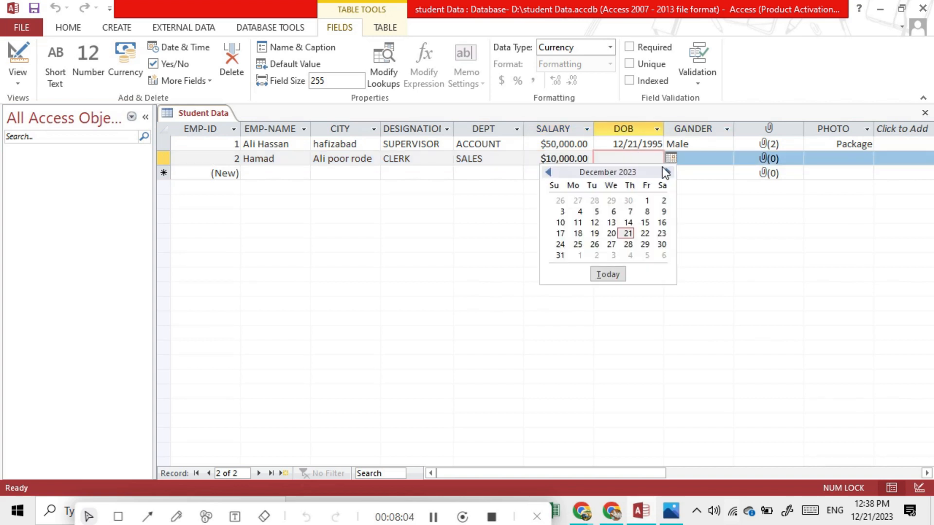
left_click(608, 275)
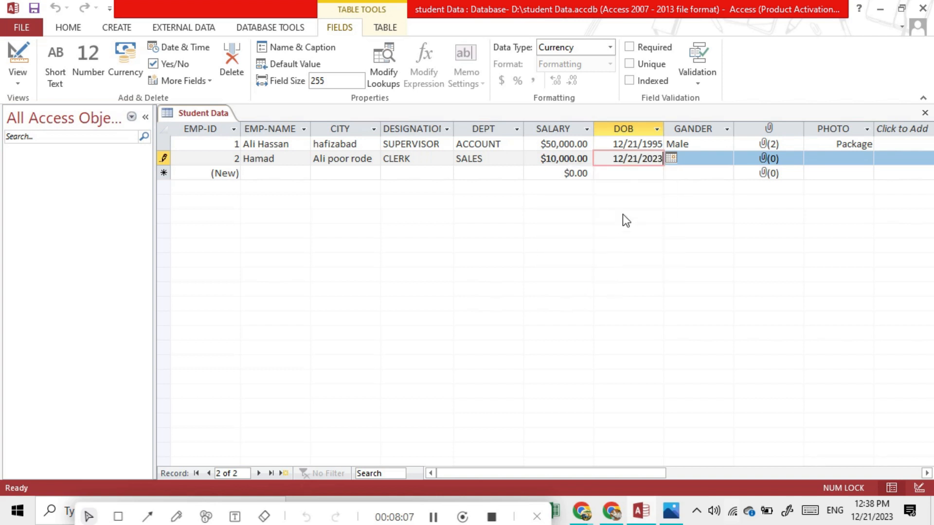
Replace the second record's DOB with a mid-May date from the date picker
left_click(670, 158)
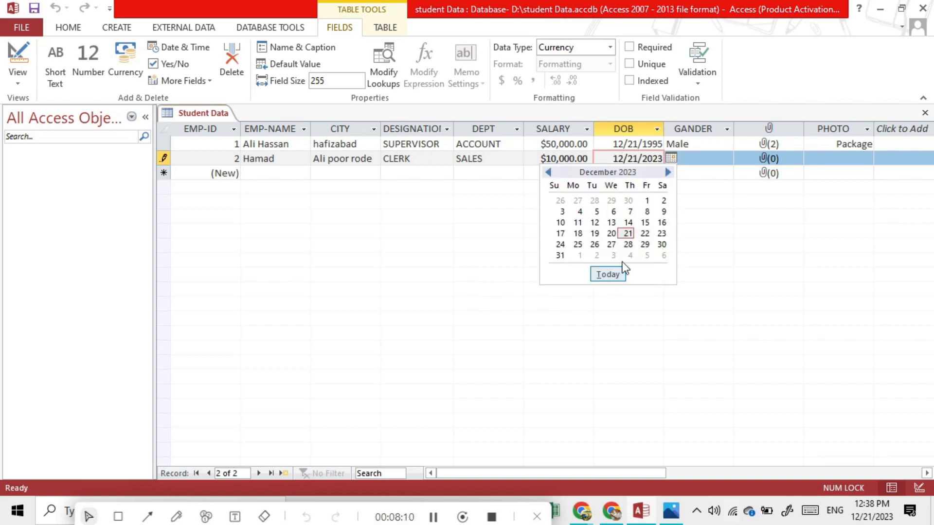
left_click(668, 172)
left_click(668, 173)
left_click(668, 172)
left_click(667, 172)
left_click(668, 172)
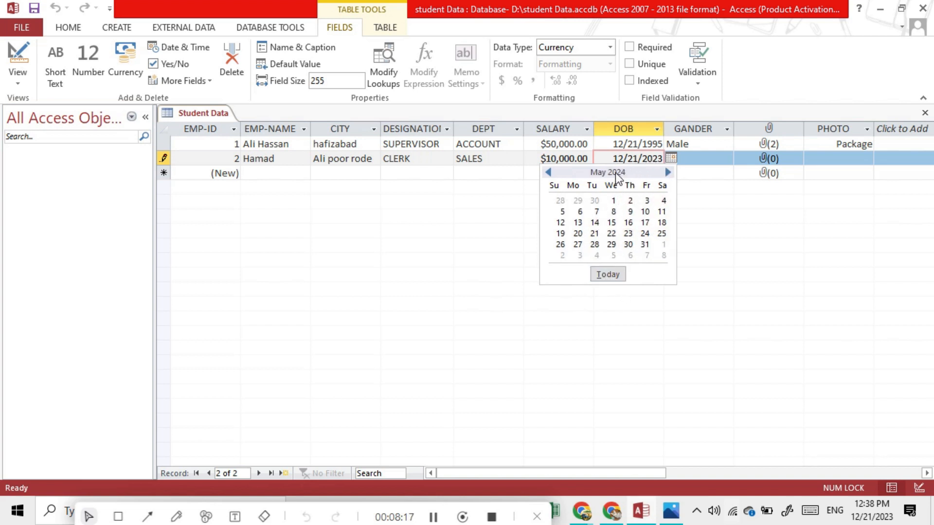
left_click(611, 222)
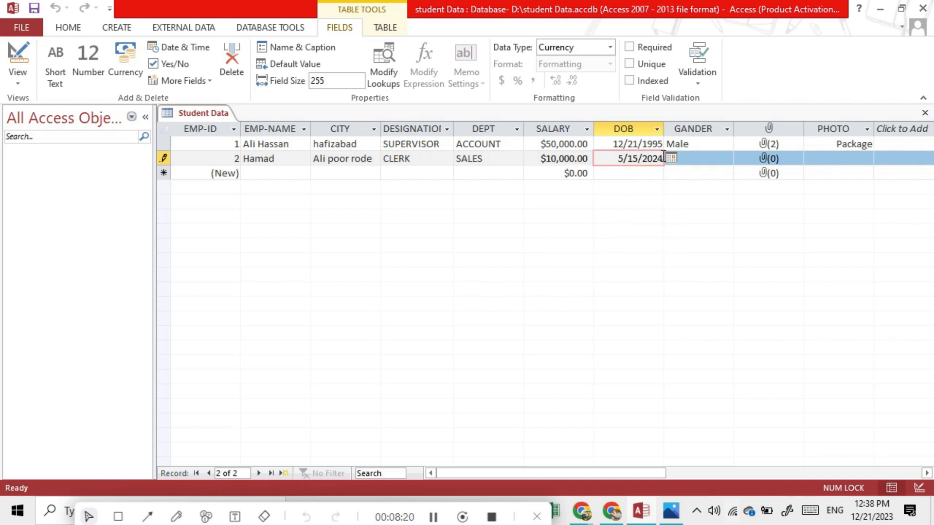
Change the year in the second record's DOB to the employee's birth year
key("BackSpace")
key("BackSpace")
key("BackSpace")
key("BackSpace")
type("19")
type("9")
type("5")
key("BackSpace")
type("0")
Set the second record's GANDER to Male
left_click(711, 164)
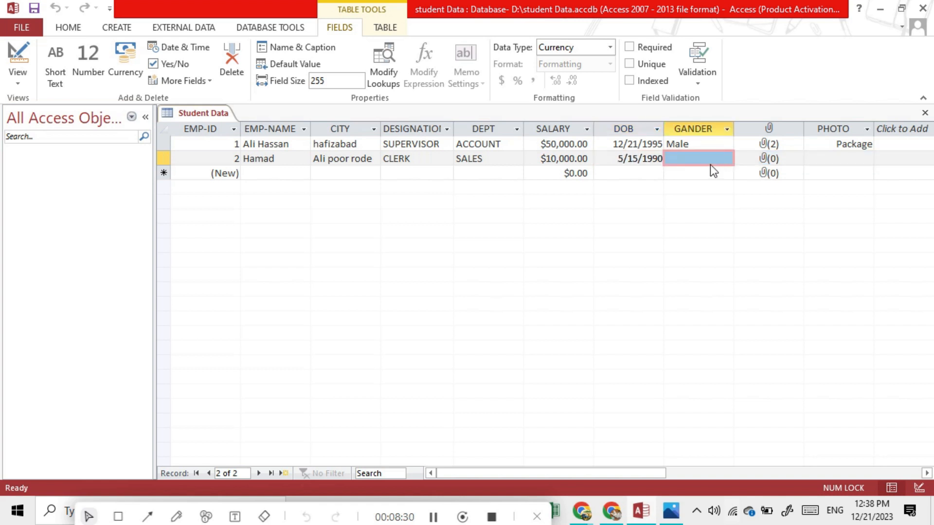
type("ma")
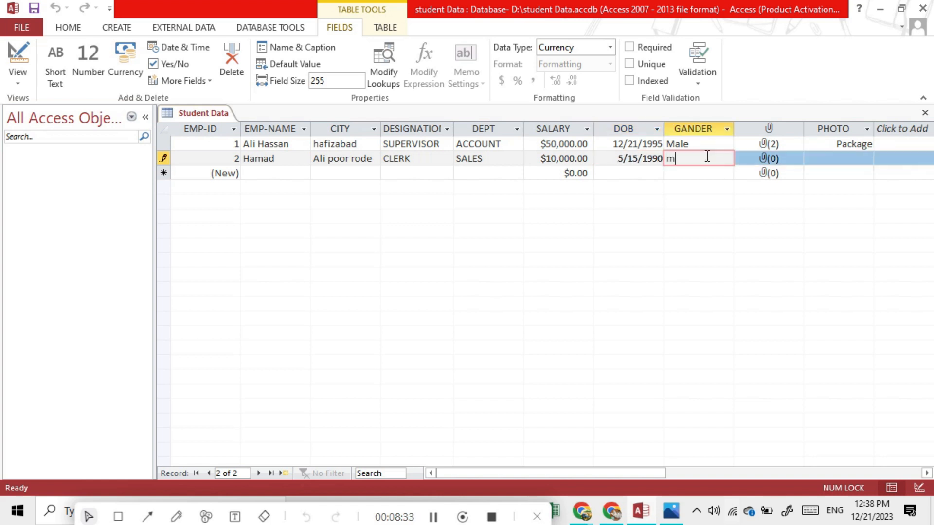
key("BackSpace")
key("BackSpace")
type("Male")
left_click(790, 159)
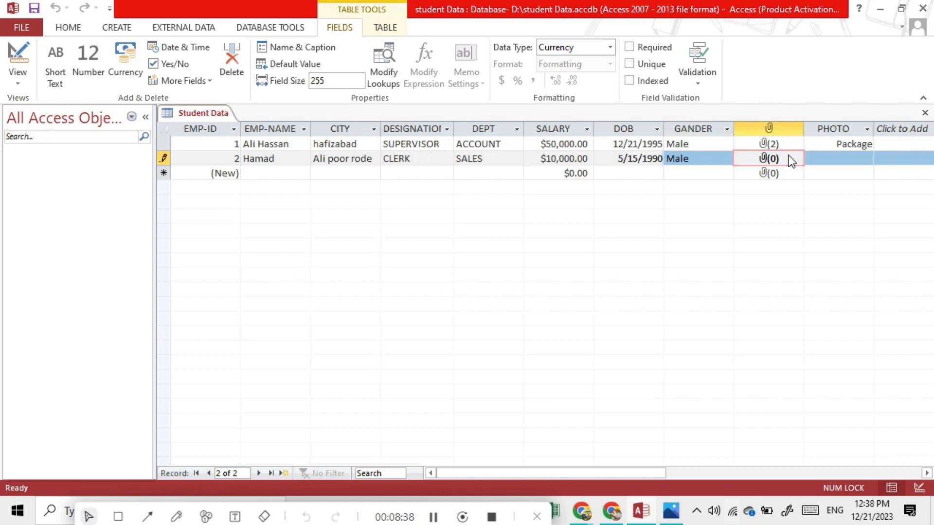
double_click(775, 158)
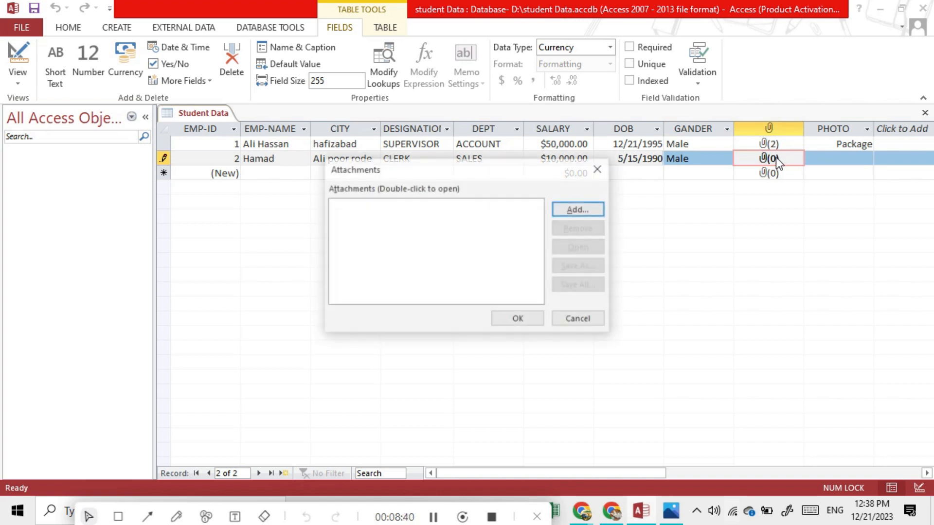
left_click(577, 211)
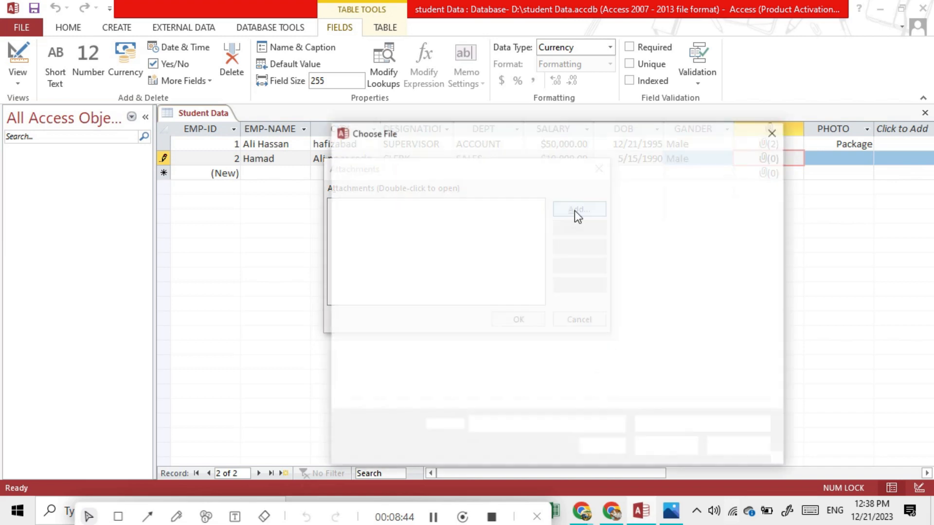
left_click(740, 258)
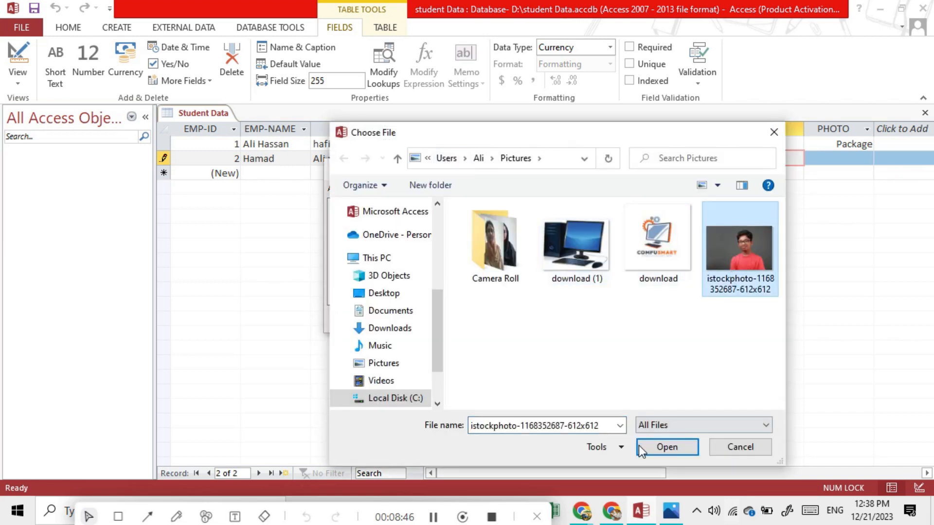
left_click(671, 447)
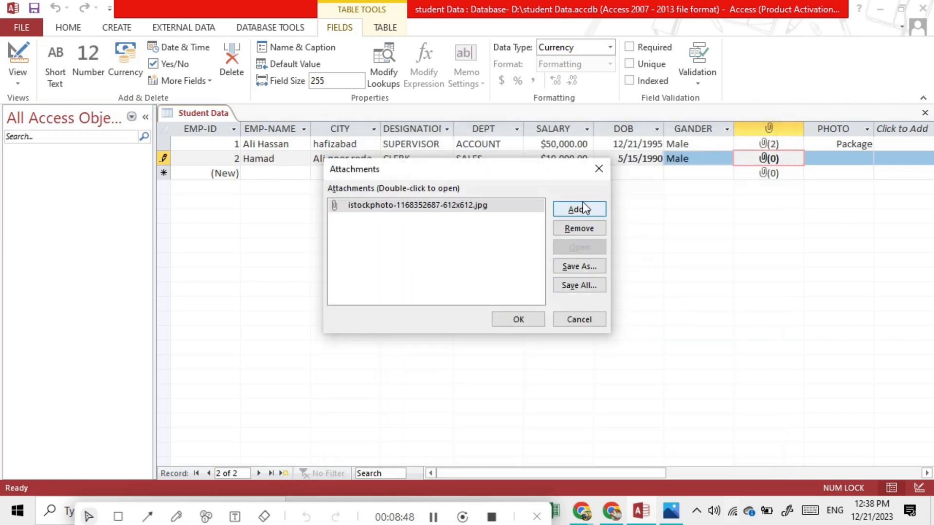
left_click(585, 205)
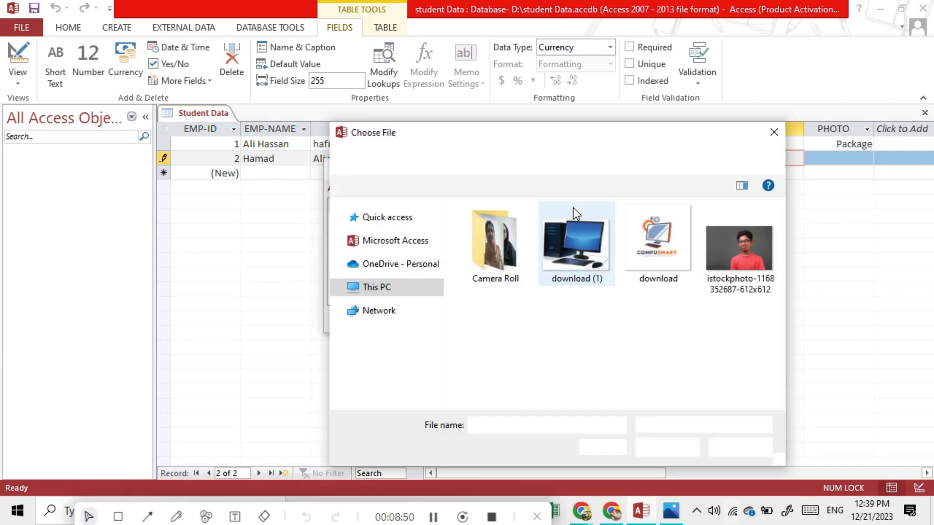
left_click(644, 241)
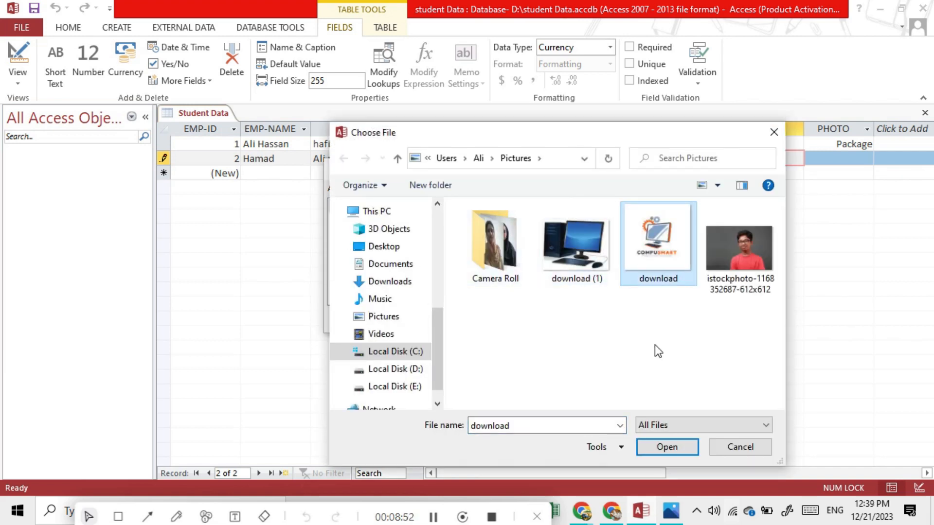
left_click(662, 449)
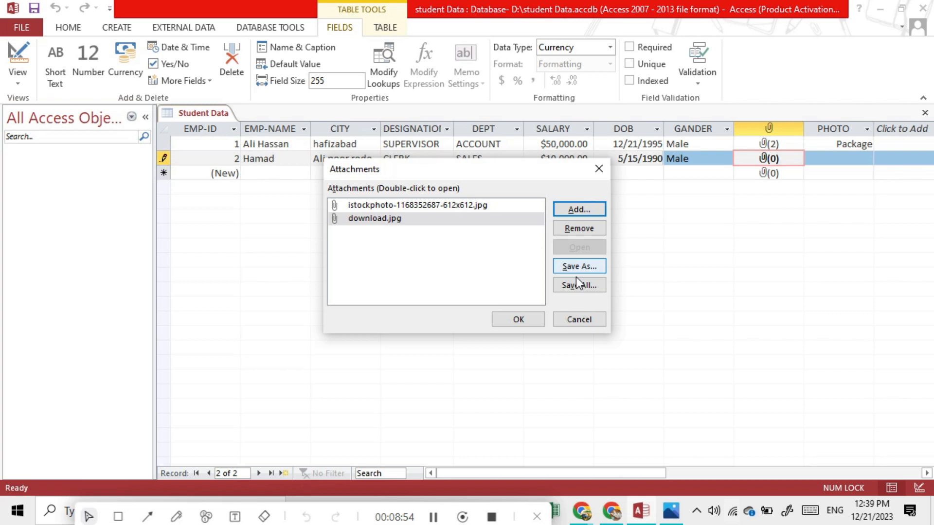
left_click(525, 316)
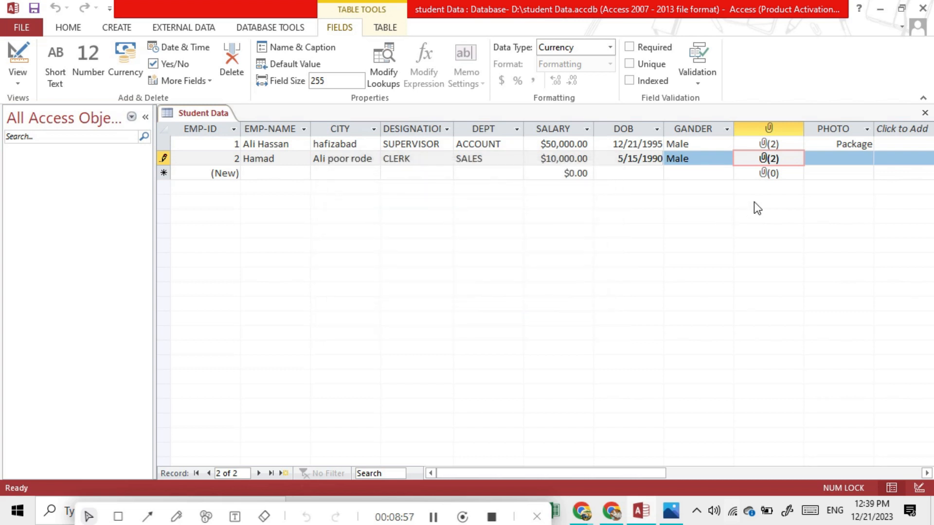
left_click(846, 160)
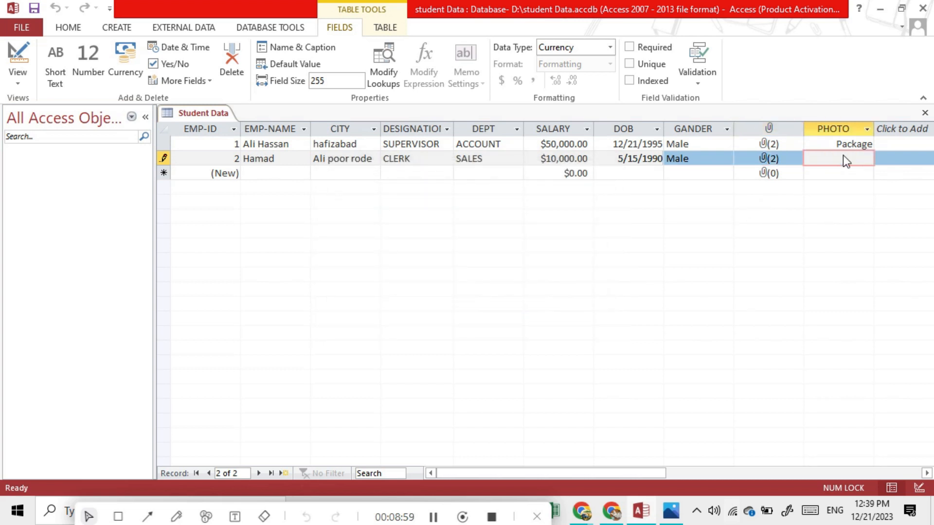
left_click(436, 515)
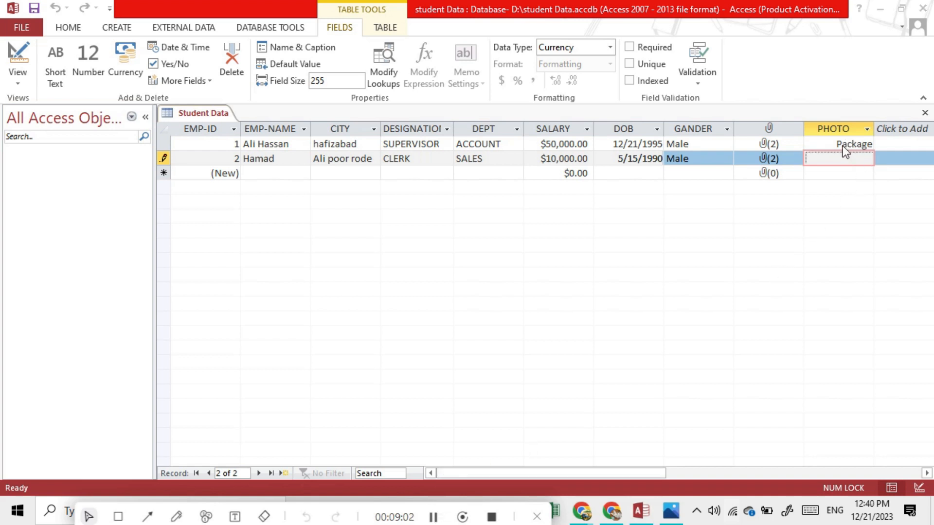
left_click(830, 157)
right_click(829, 151)
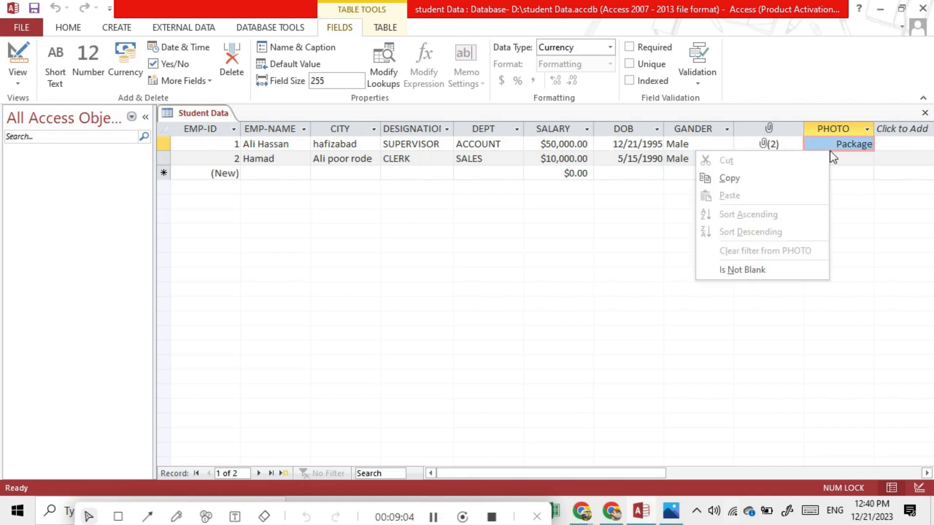
left_click(842, 155)
Insert the picture file SBKO928323_4.webp from the Pictures folder as an object in the second record's PHOTO field
left_click(842, 162)
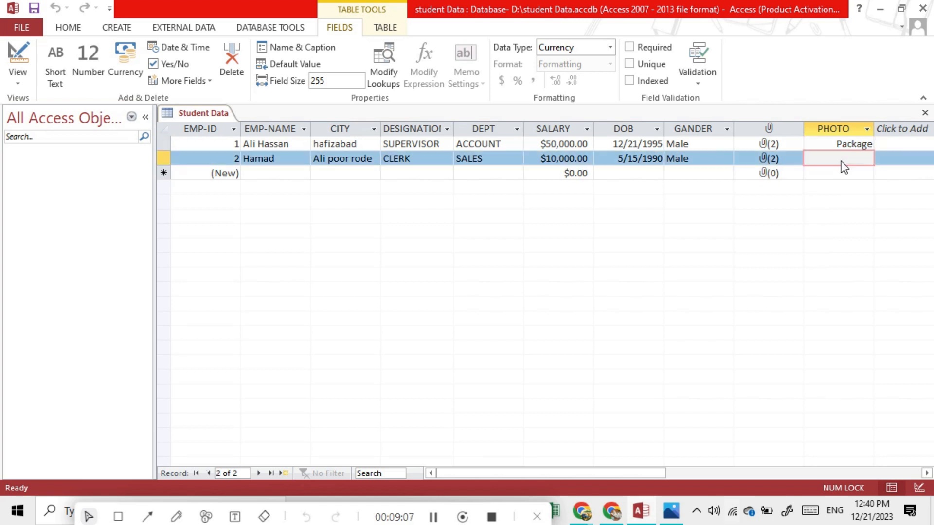
right_click(841, 161)
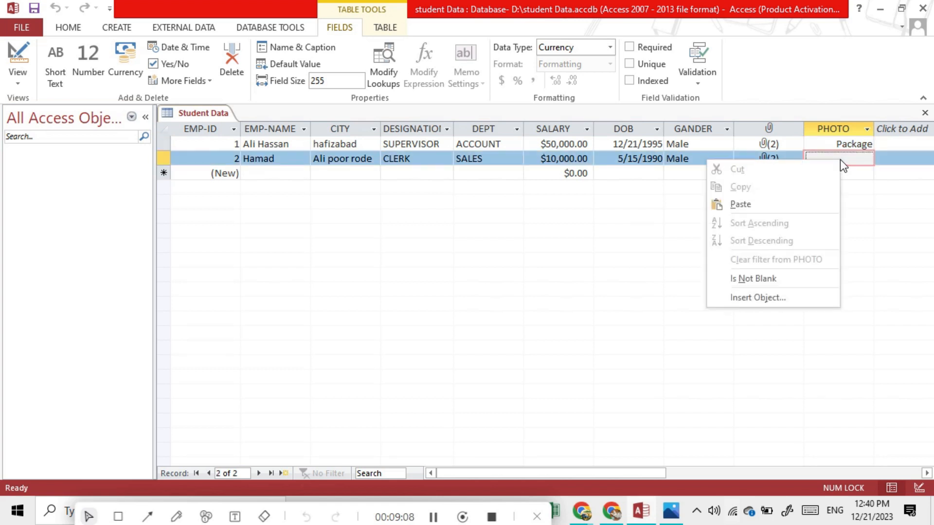
left_click(767, 297)
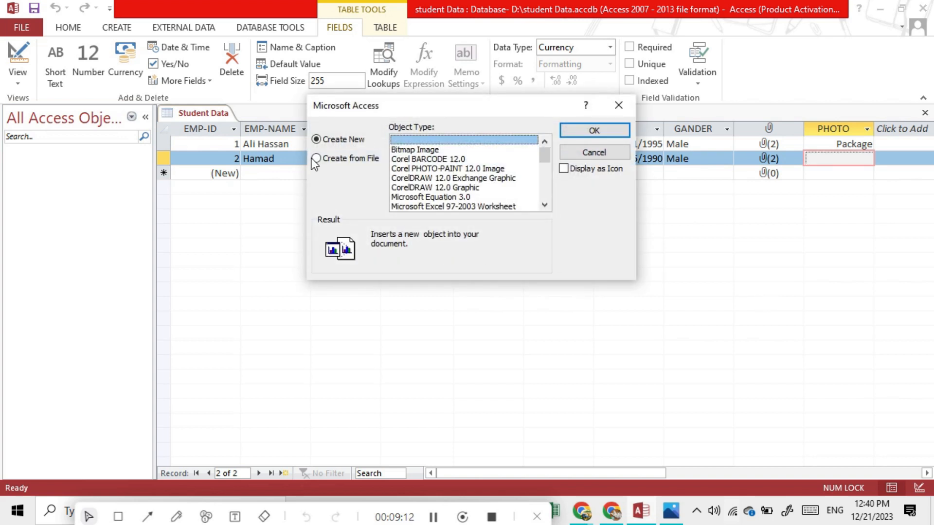
left_click(316, 158)
left_click(416, 159)
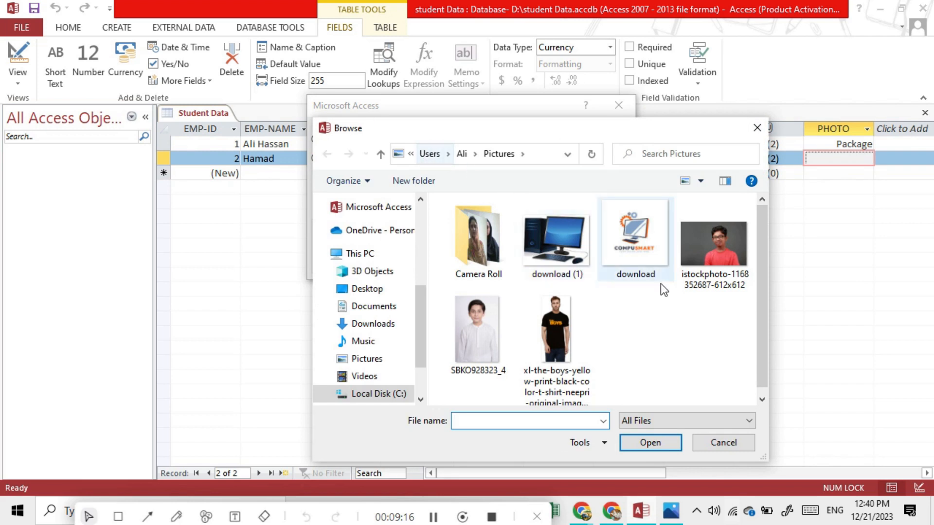
left_click(483, 343)
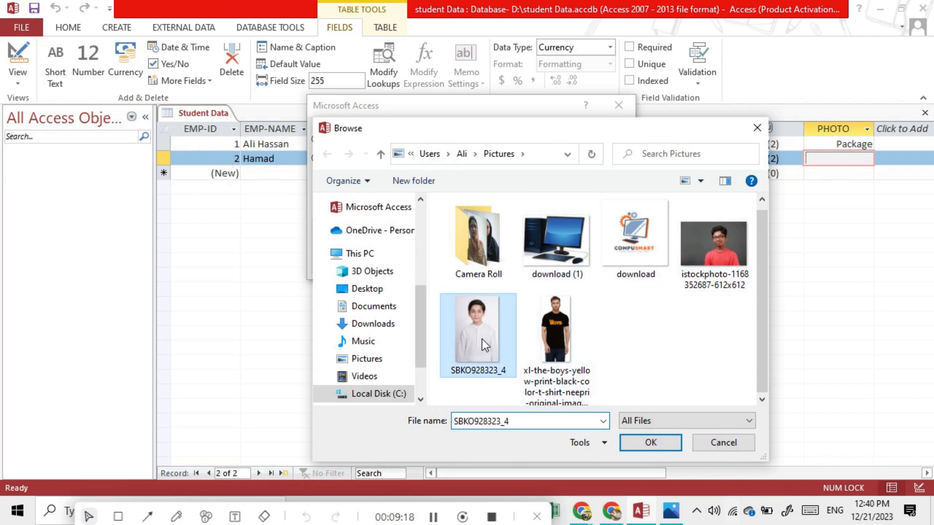
left_click(667, 442)
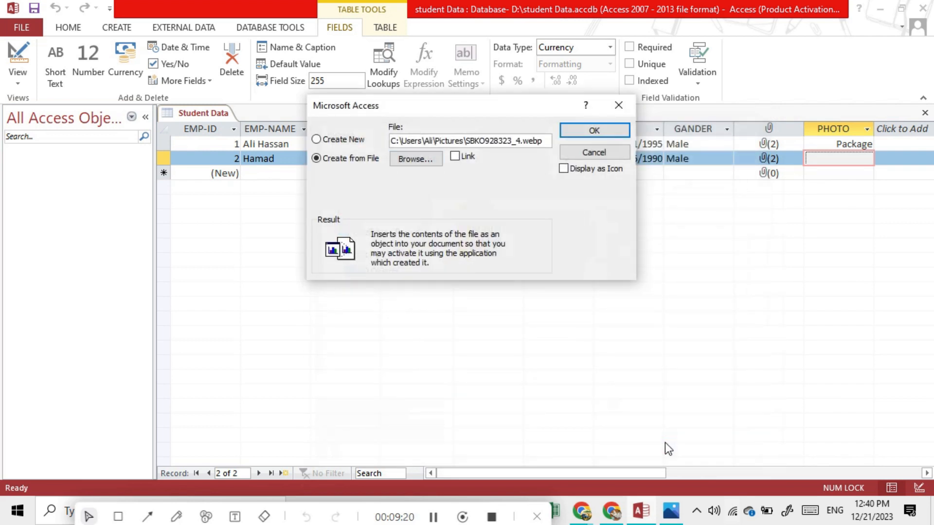
left_click(594, 130)
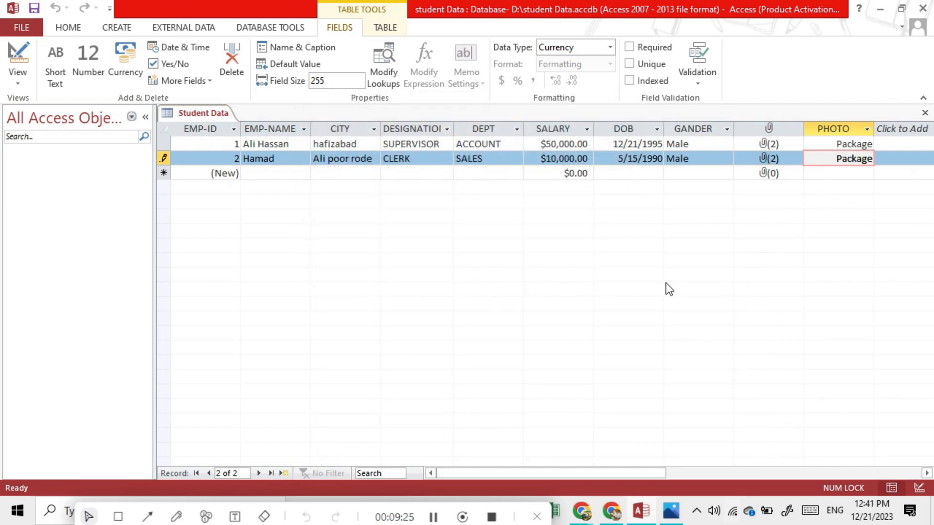
Show the Student Data table in Design View and insert an empty field row above DESIGNATION
left_click(433, 517)
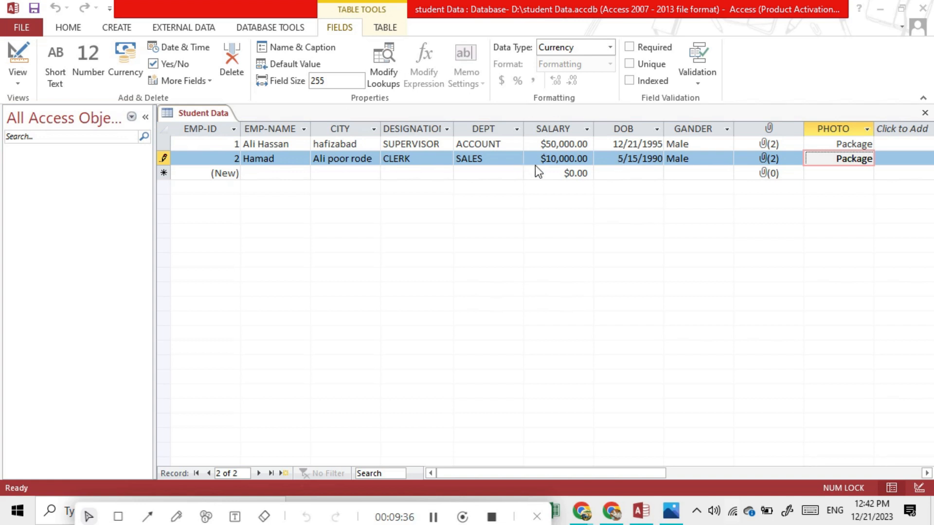
left_click(22, 83)
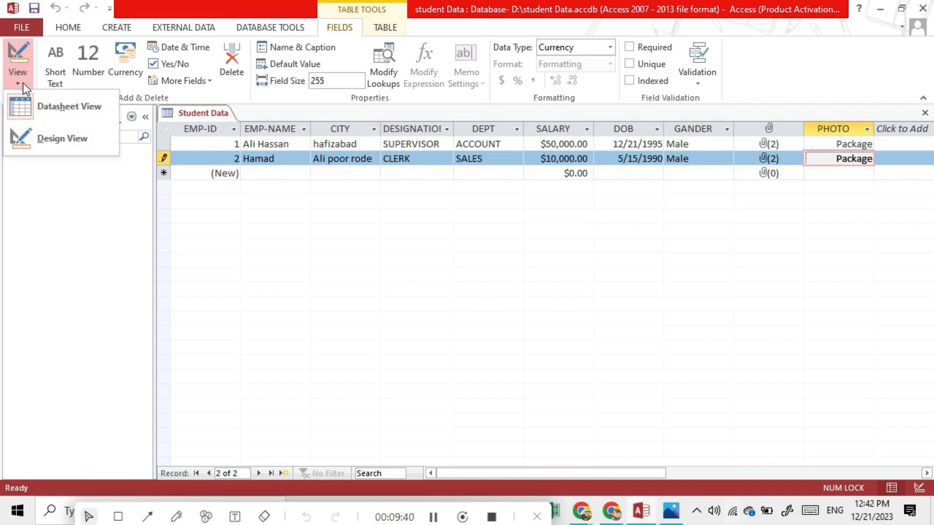
left_click(60, 139)
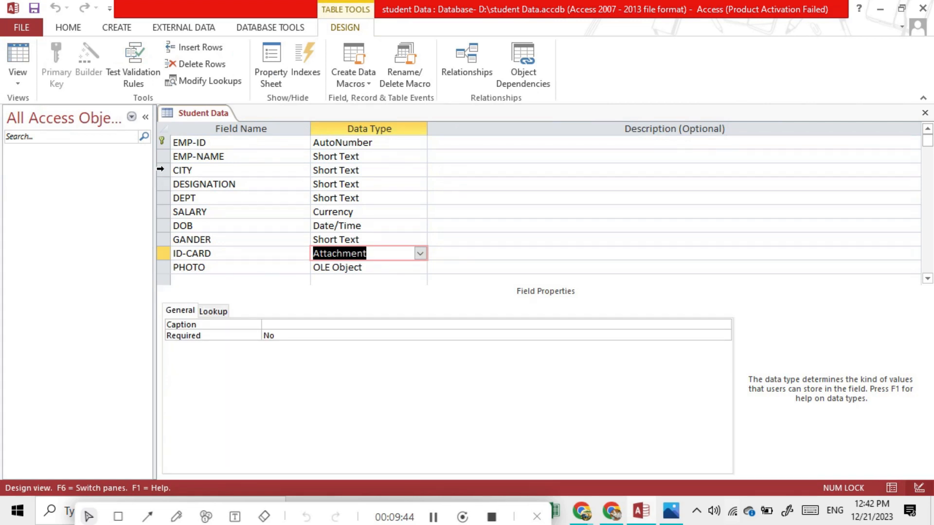
left_click(165, 184)
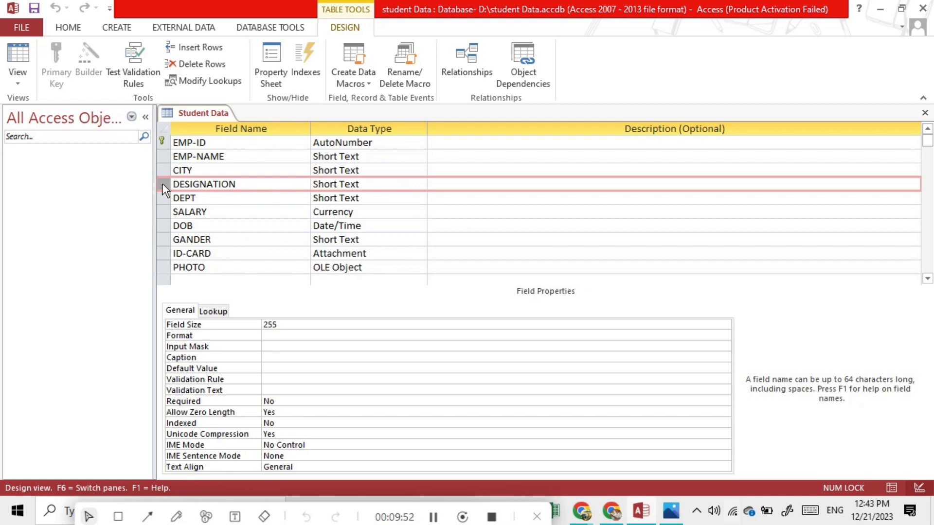
right_click(161, 182)
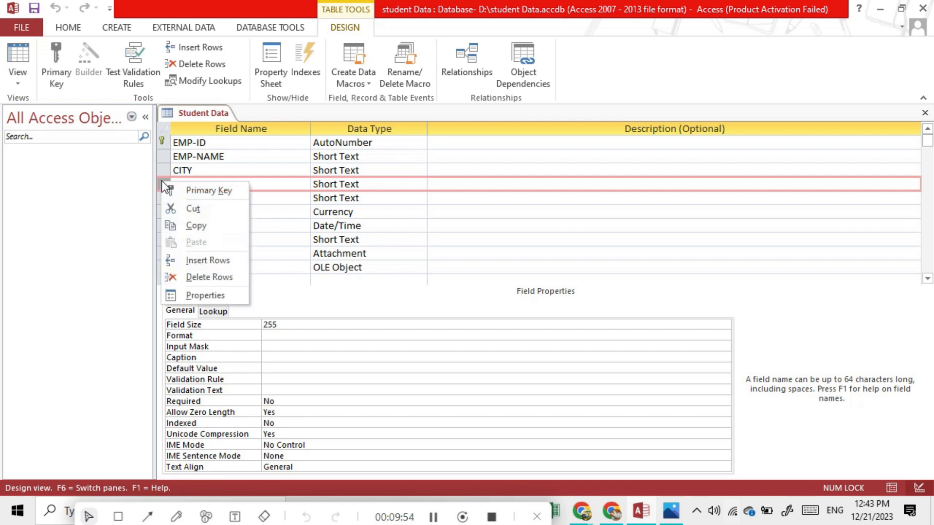
left_click(182, 260)
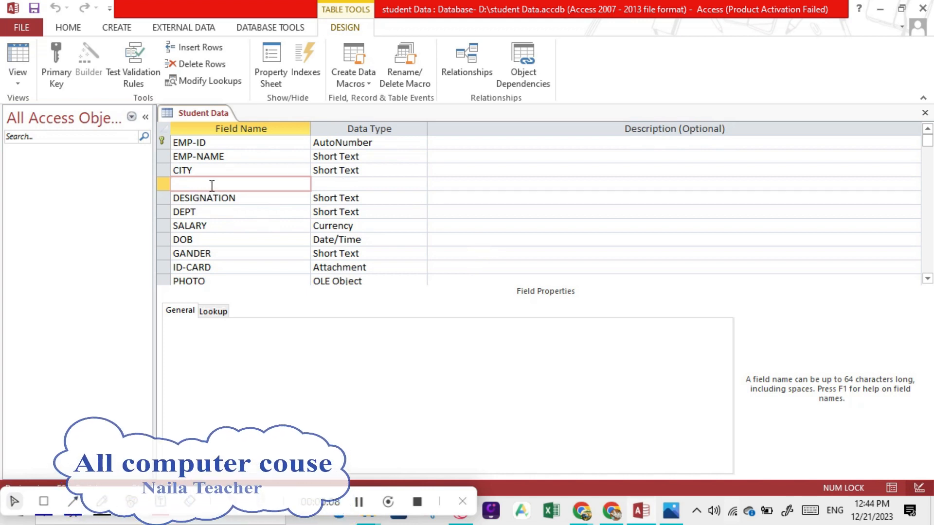
Name the new field between CITY and DESIGNATION Mobile Number
type("Mo")
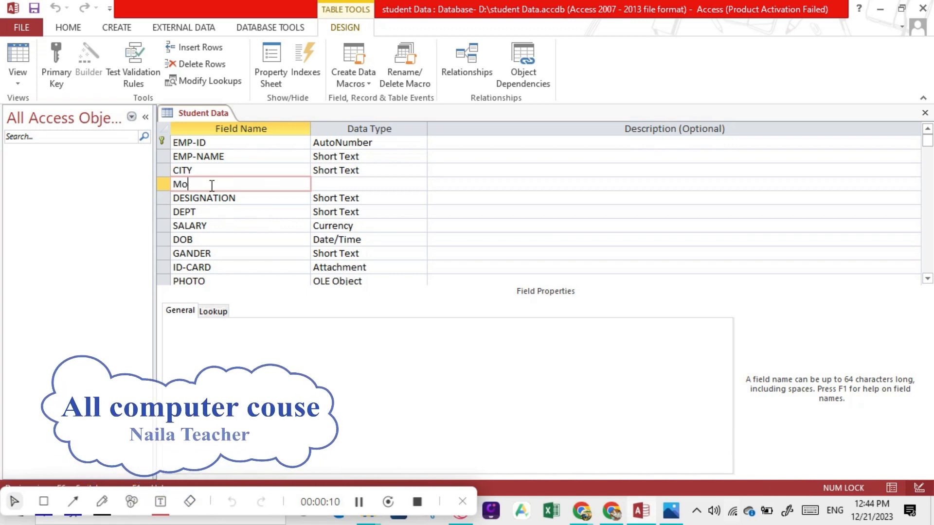
type("bile ")
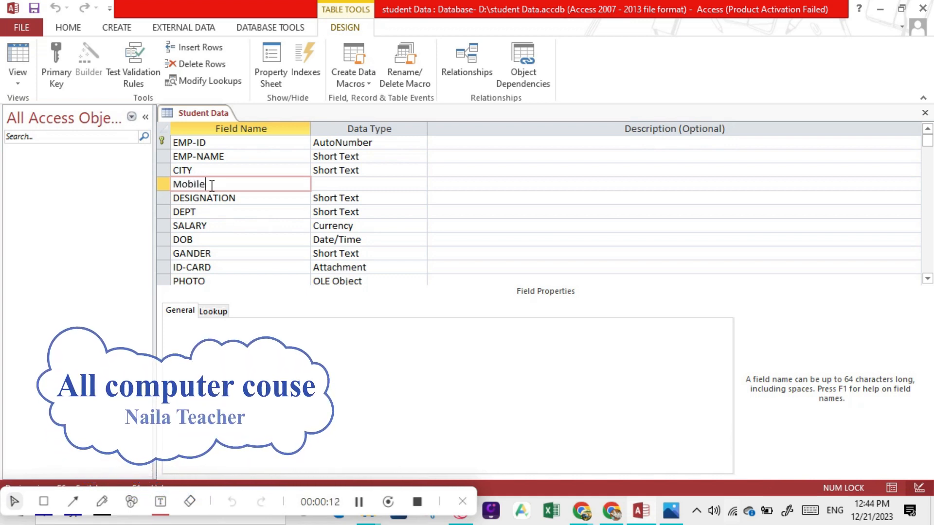
type("Nu")
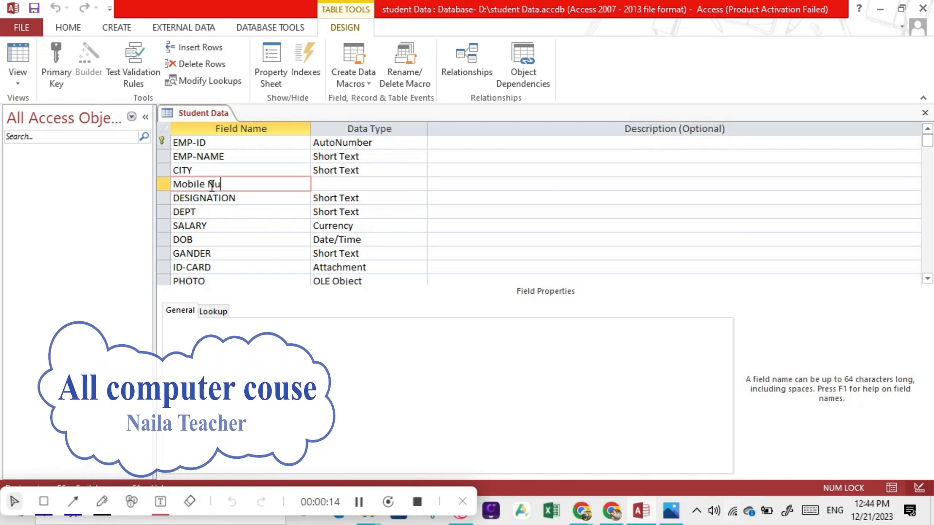
type("mber")
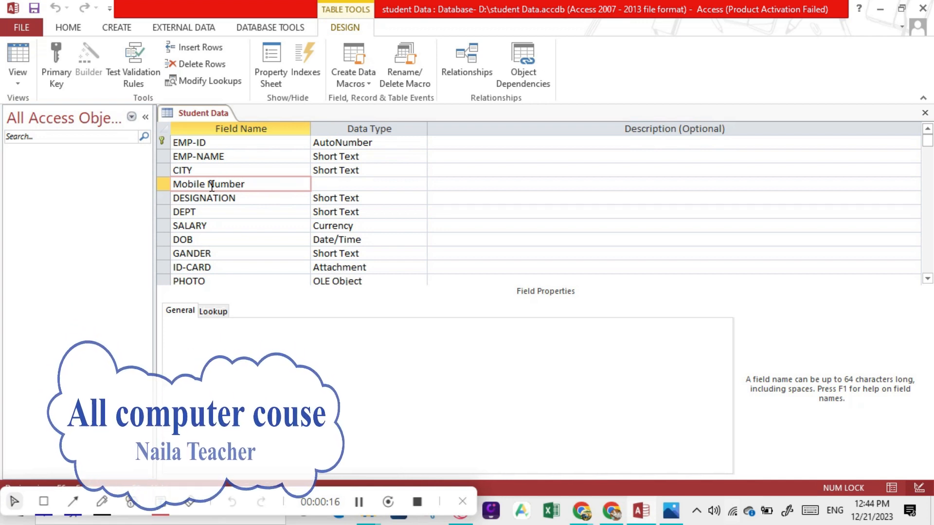
left_click(342, 187)
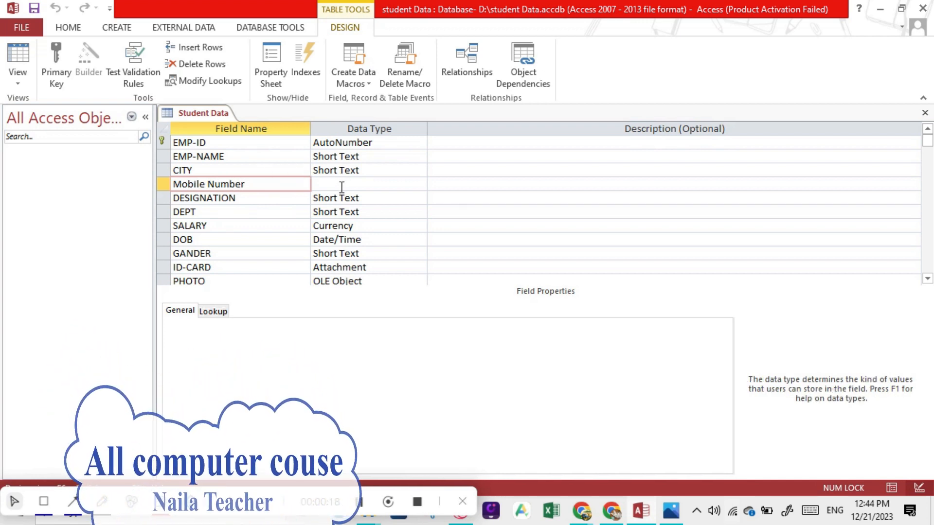
Set the data type of the Mobile Number field to Number
left_click(420, 184)
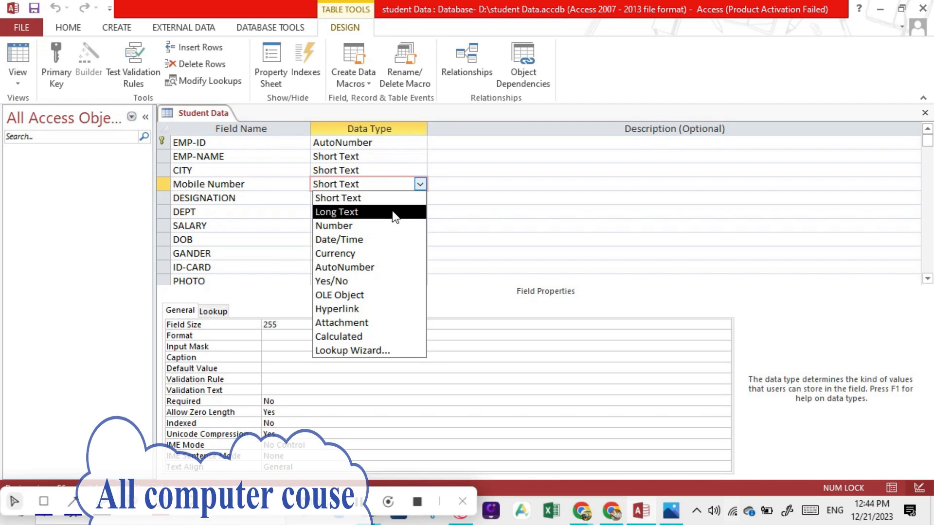
left_click(377, 228)
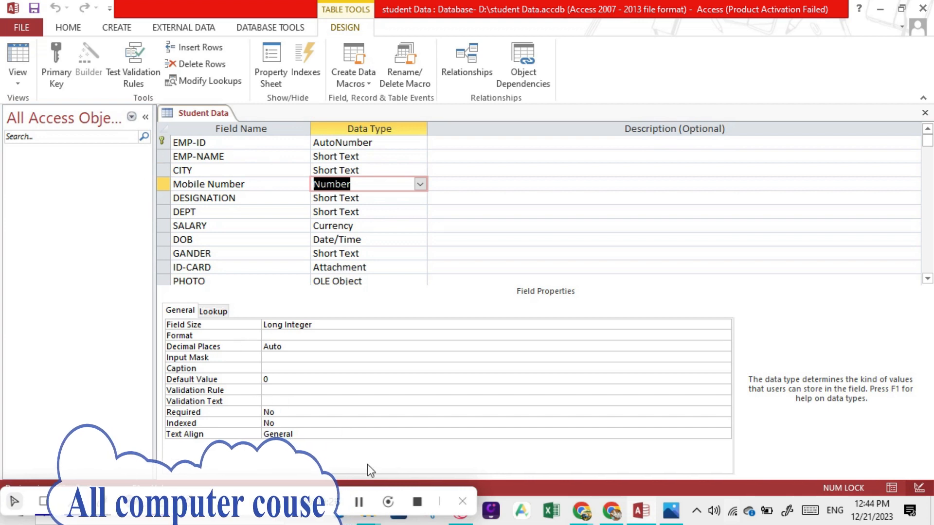
left_click(360, 502)
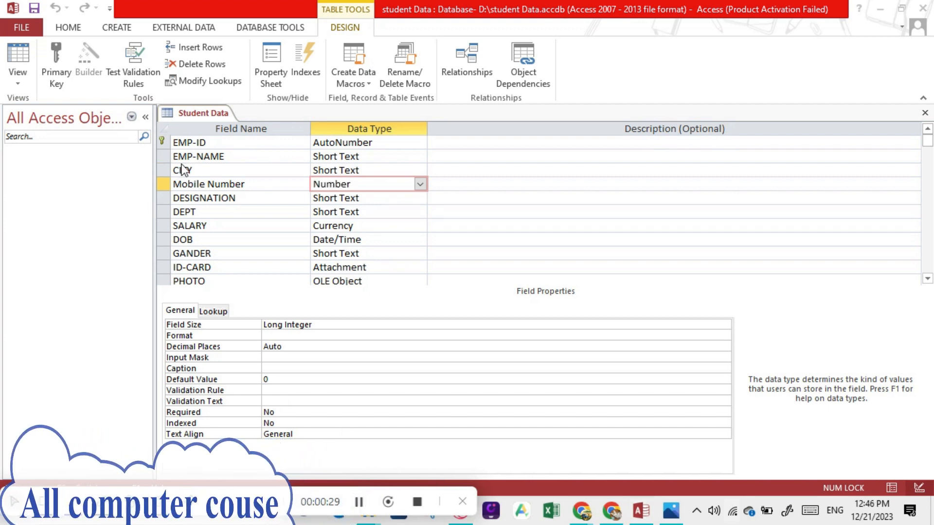
Try to make Mobile Number the primary key and save the table while switching to Datasheet View
left_click(162, 183)
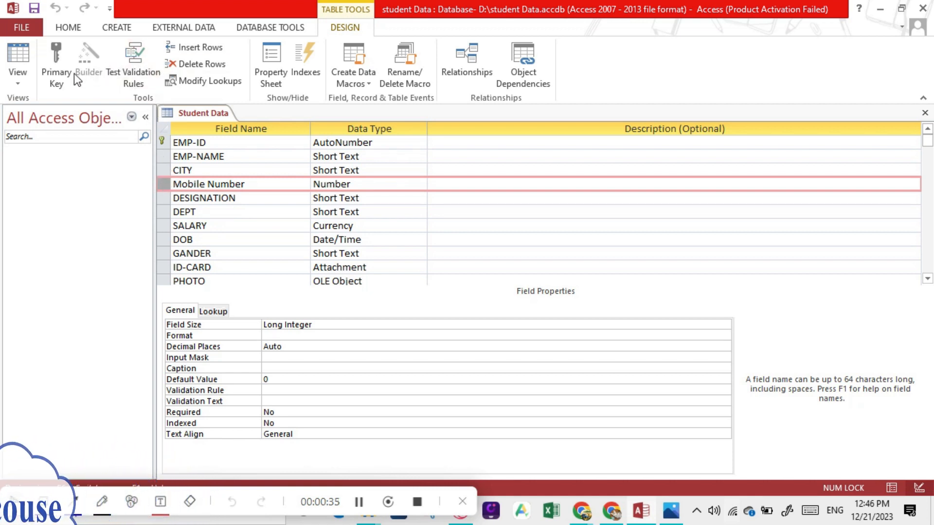
left_click(54, 75)
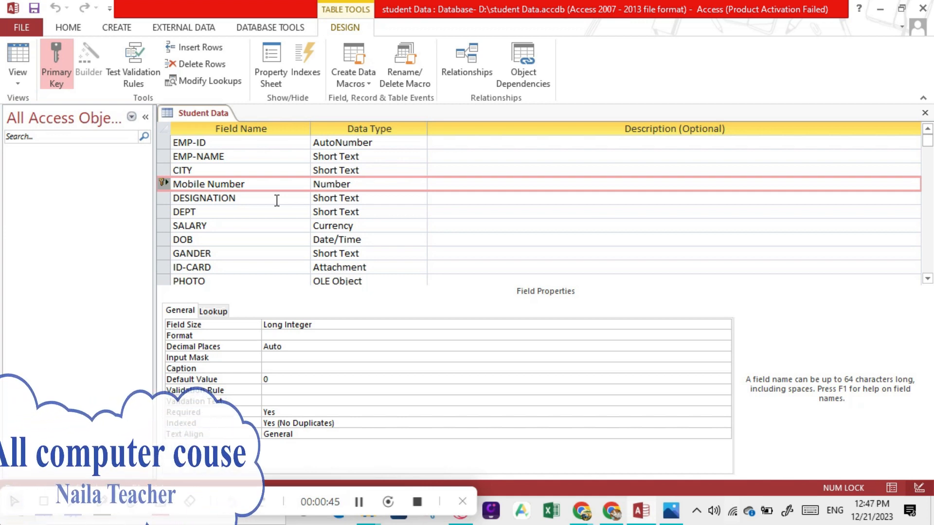
left_click(24, 67)
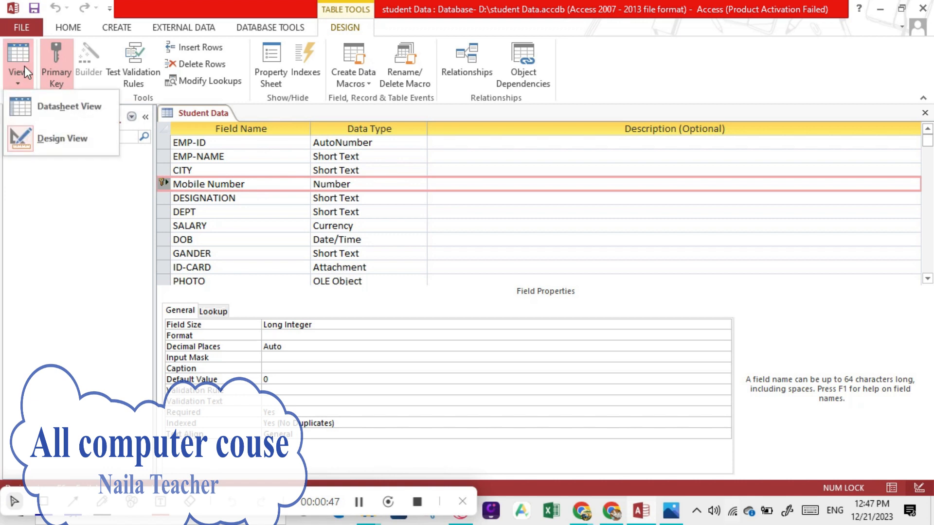
left_click(71, 108)
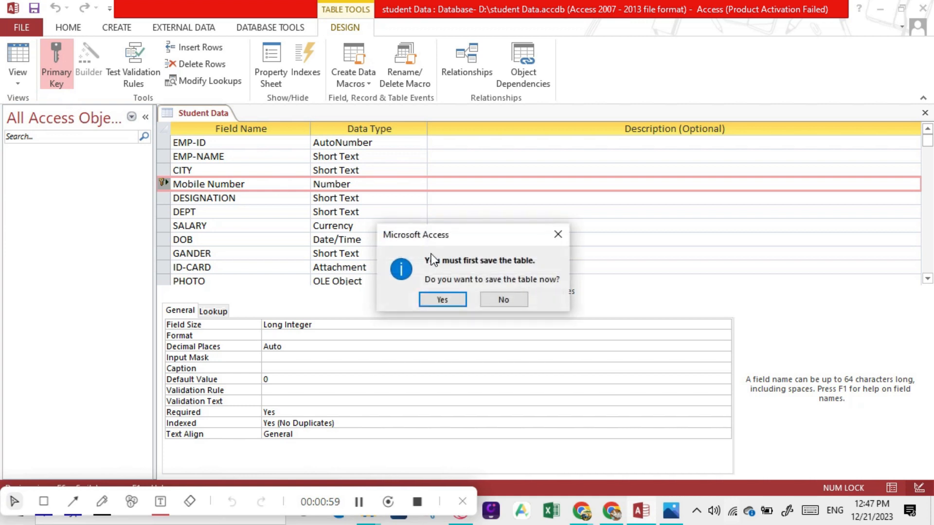
left_click(447, 299)
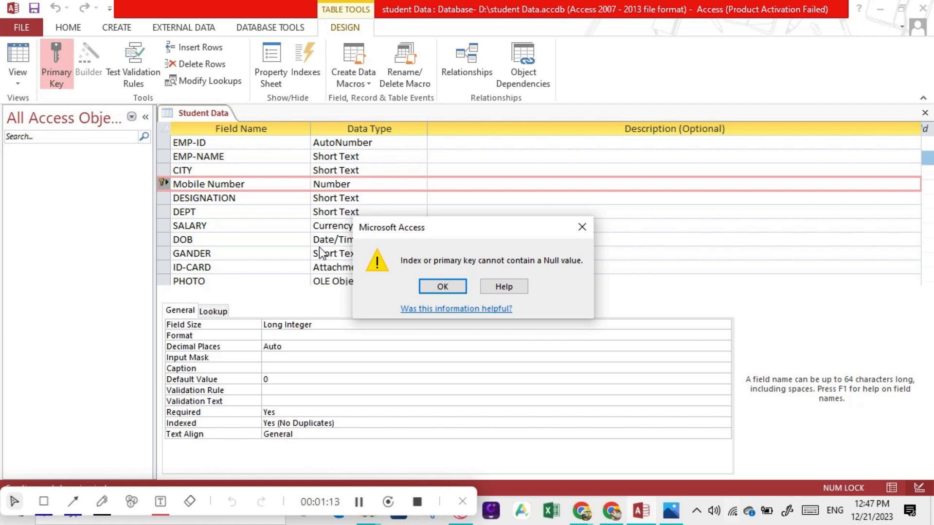
left_click(583, 226)
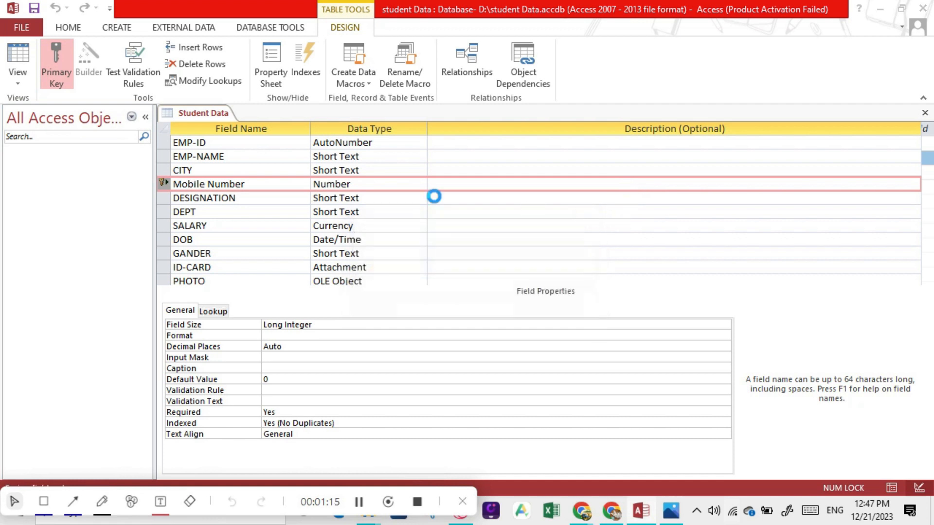
left_click(479, 298)
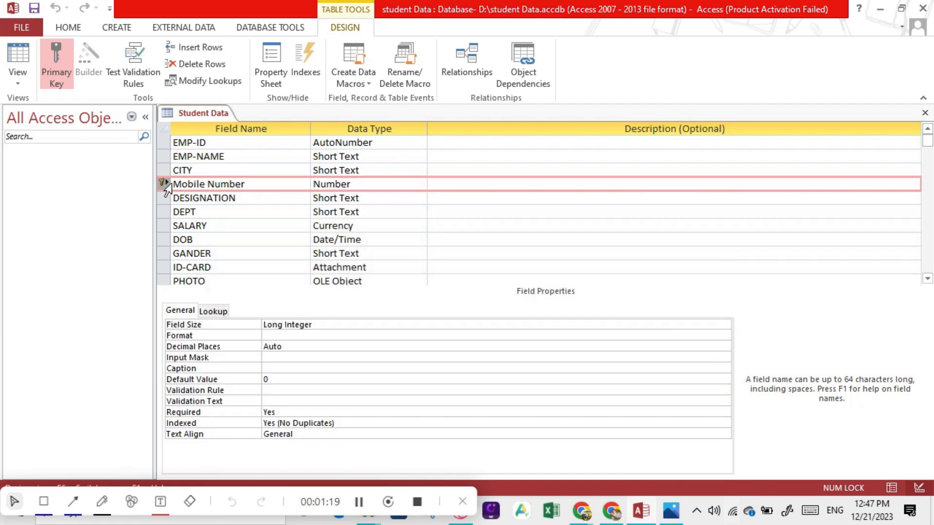
Remove the primary key from Mobile Number, and save the table while switching to Datasheet View
left_click(54, 72)
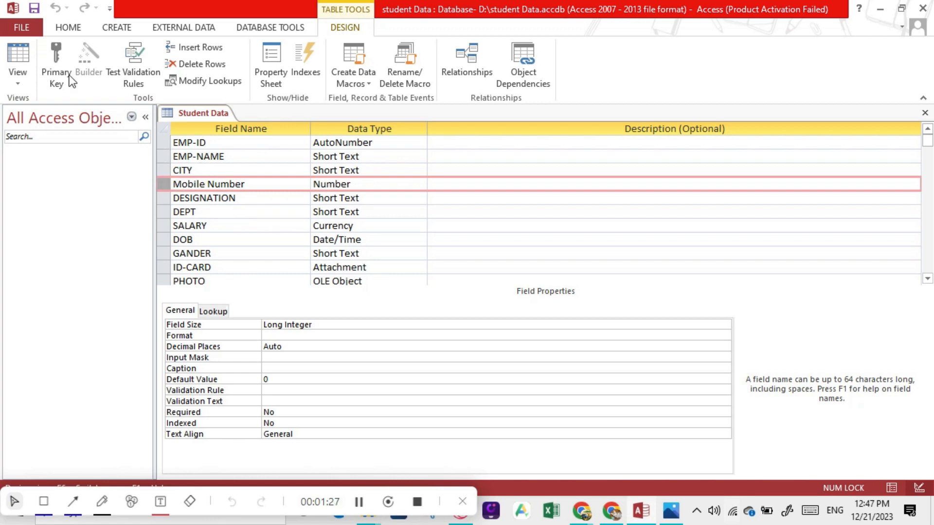
left_click(18, 78)
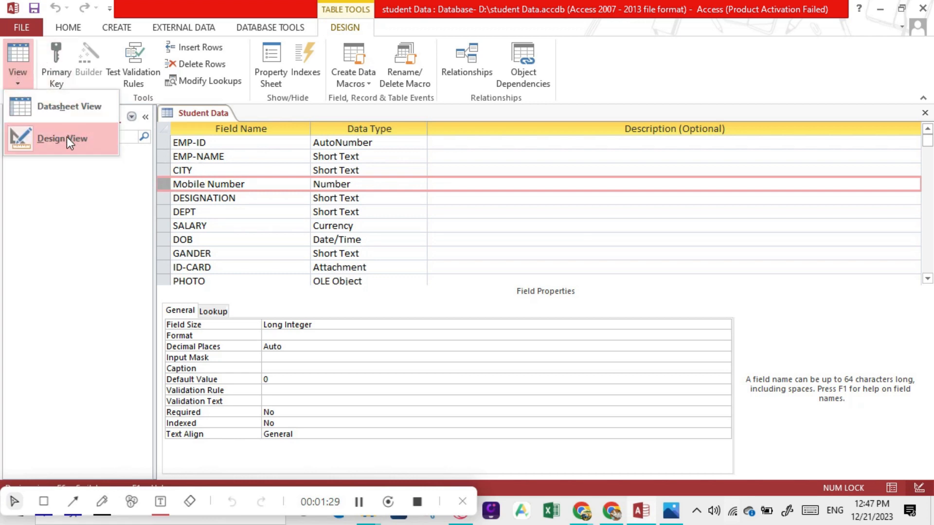
left_click(64, 104)
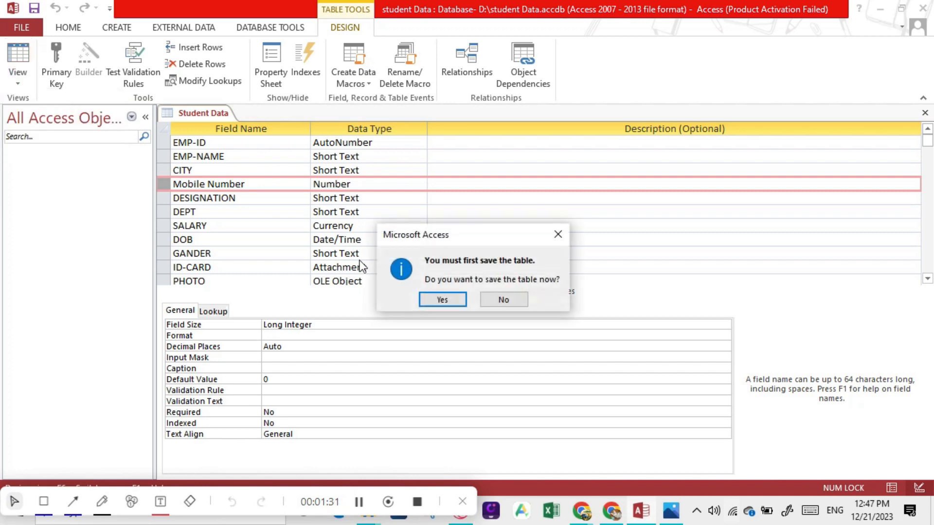
left_click(437, 299)
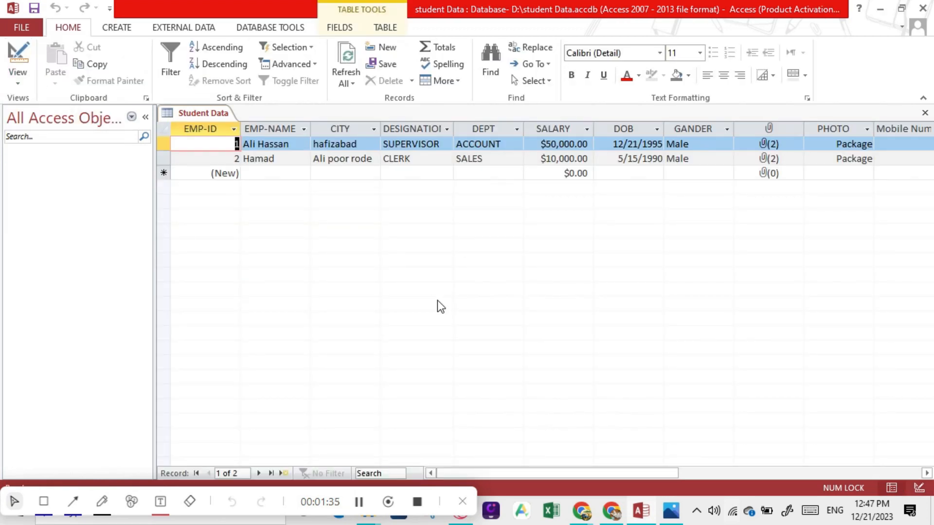
Widen the Mobile Number column in the datasheet to fit its full heading
left_click_drag(469, 471, 501, 470)
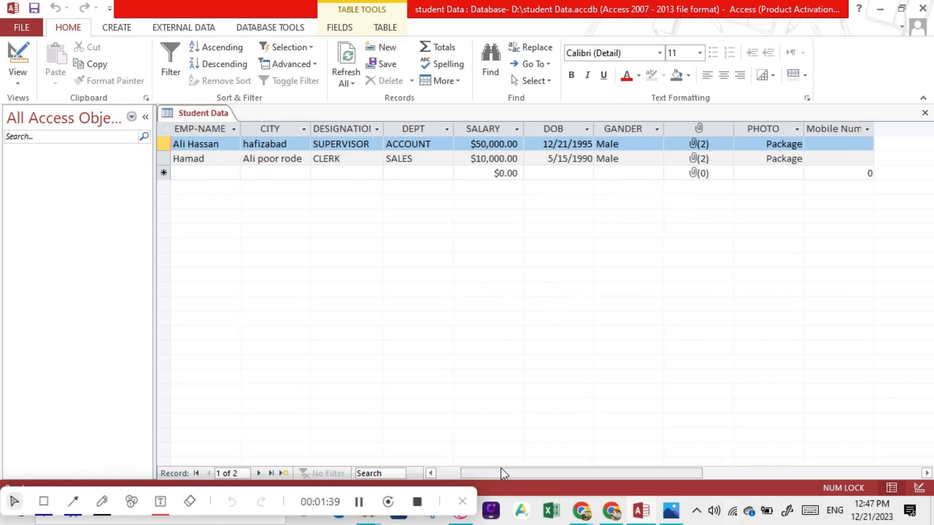
left_click_drag(874, 127, 897, 125)
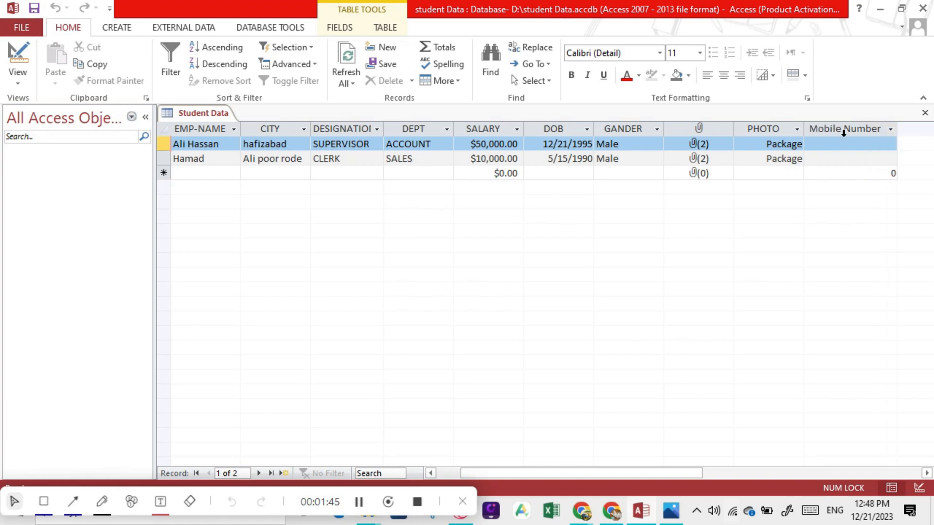
Collapse the PHOTO and Mobile Number columns to zero width and widen the attachment column slightly
left_click_drag(808, 126, 623, 134)
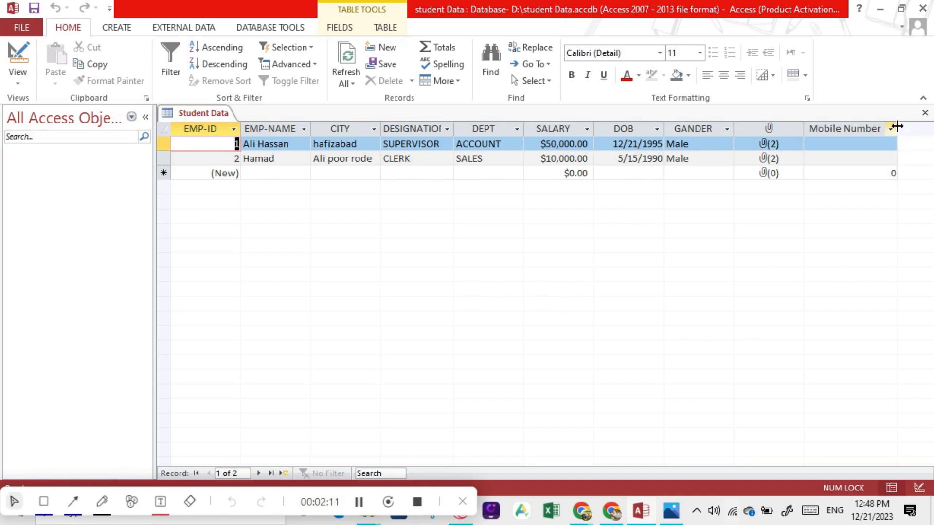
left_click_drag(896, 128, 784, 147)
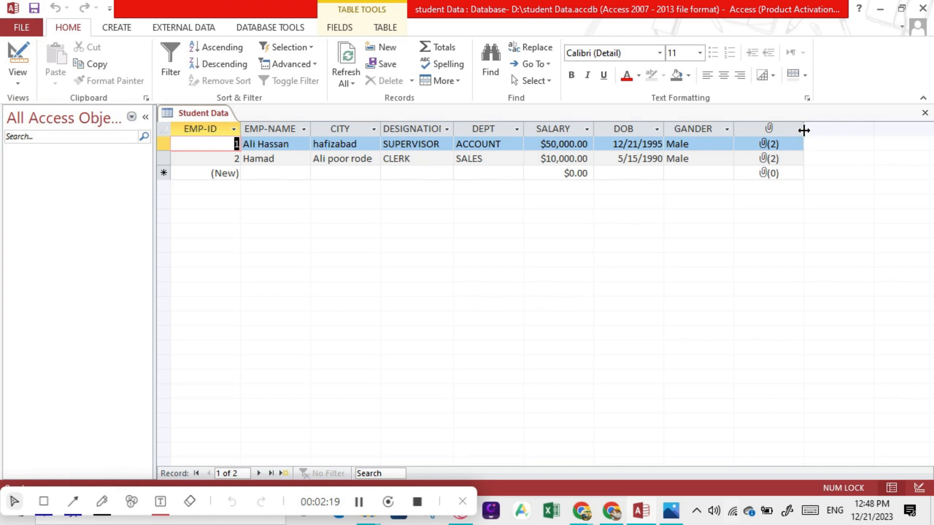
left_click_drag(810, 128, 837, 127)
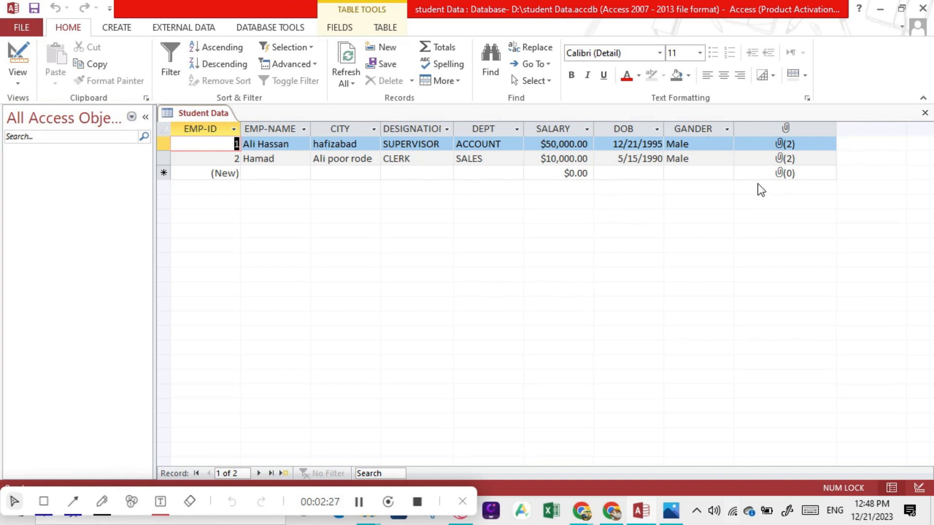
Check the table's field list in Design View and return to Datasheet View
left_click(17, 80)
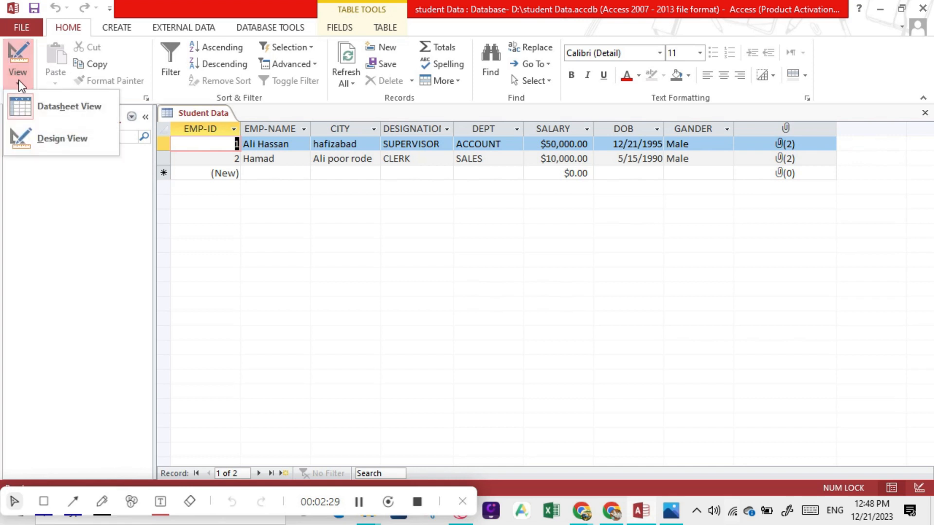
left_click(55, 138)
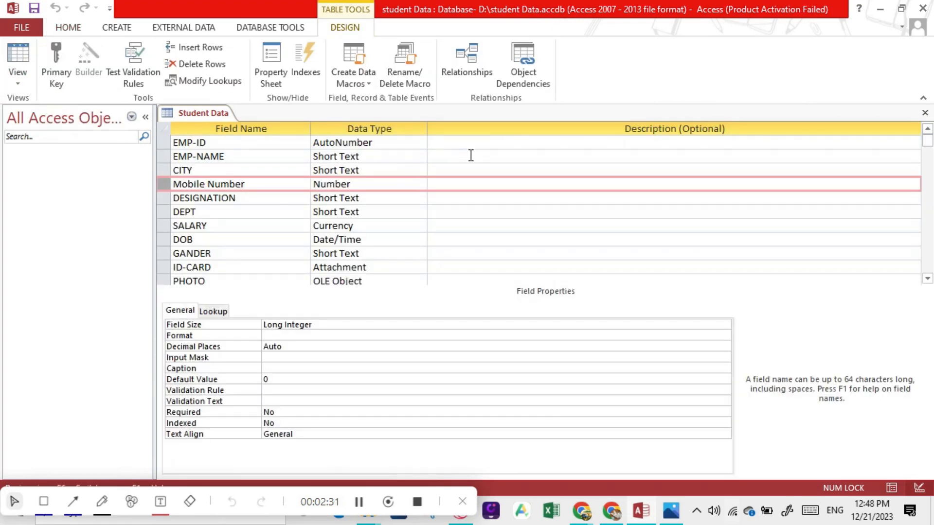
left_click(19, 78)
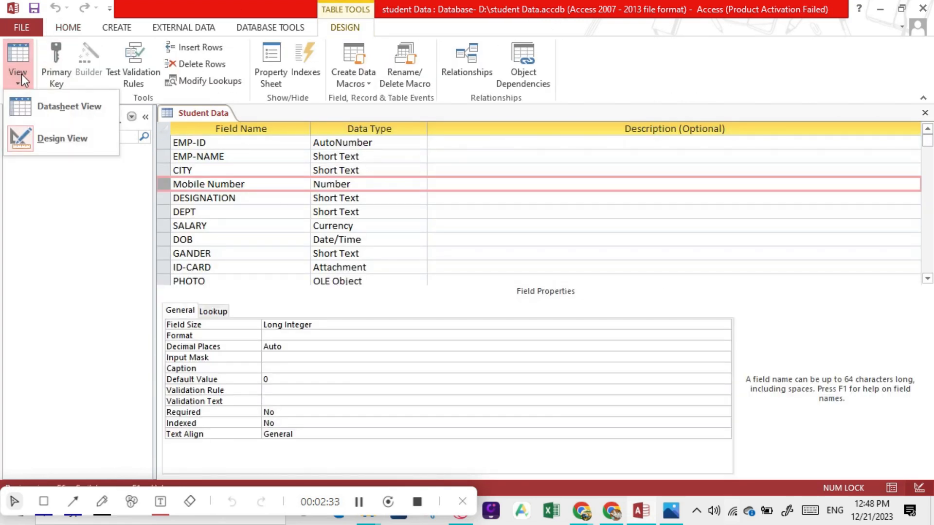
left_click(66, 106)
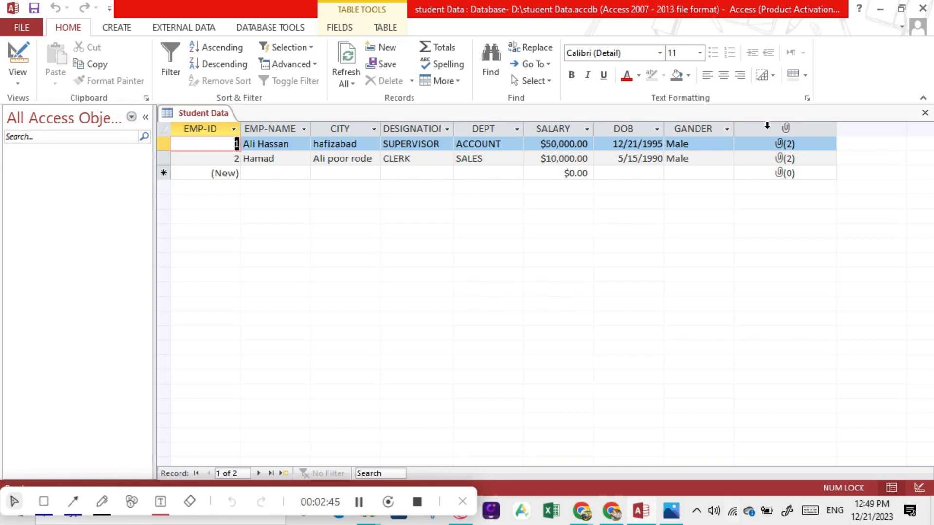
Widen the GANDER column and adjust the attachment column to a moderately wider width in the datasheet
left_click_drag(836, 125, 883, 129)
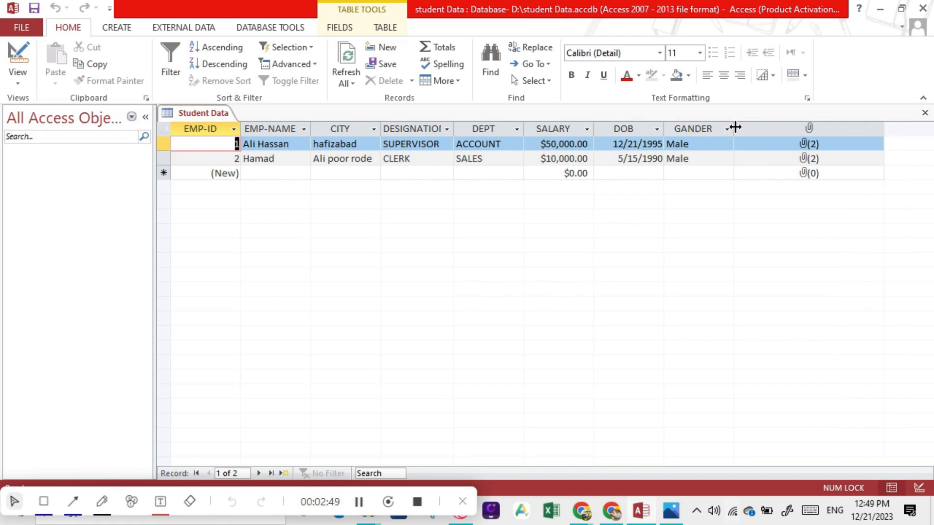
left_click_drag(734, 129, 757, 129)
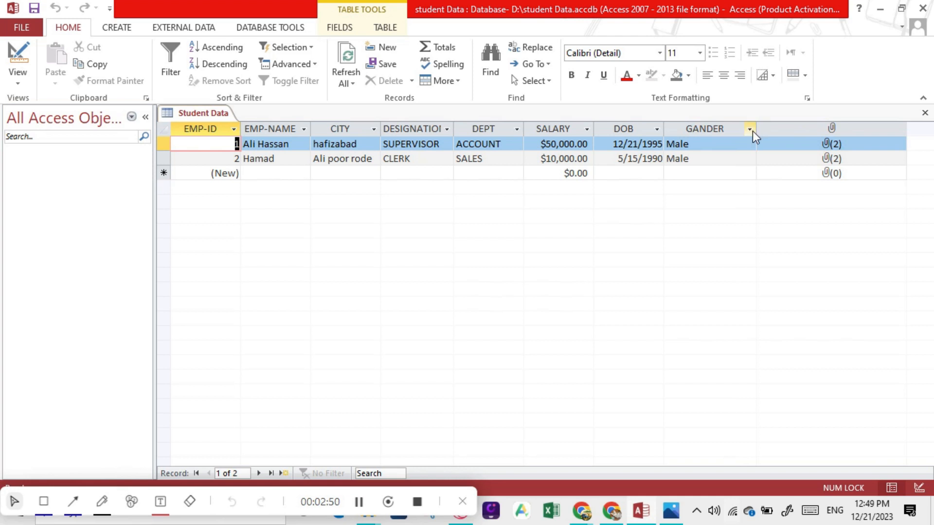
left_click(657, 129)
left_click(629, 246)
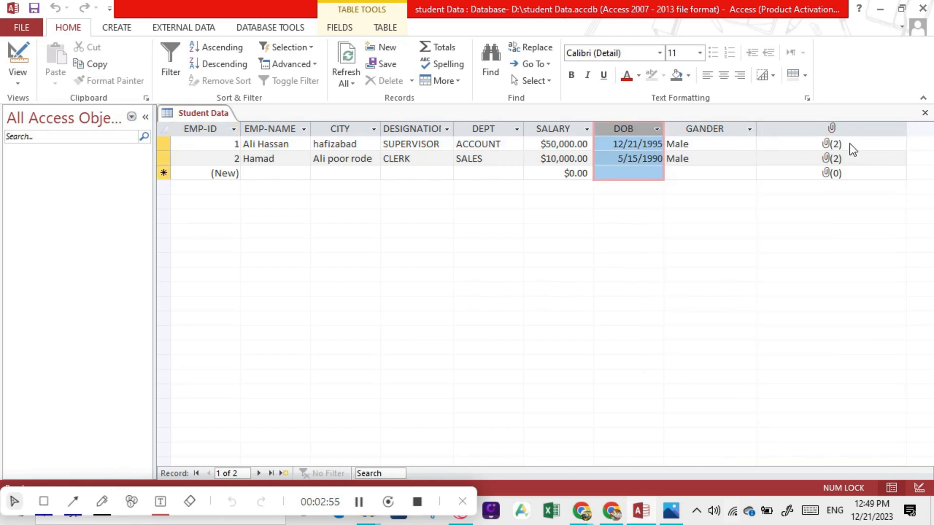
left_click_drag(907, 128, 875, 128)
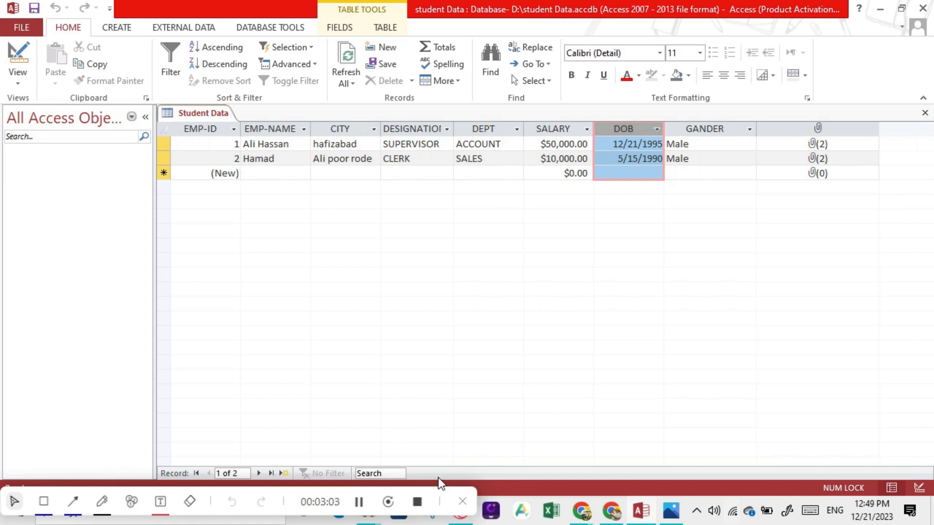
left_click(359, 502)
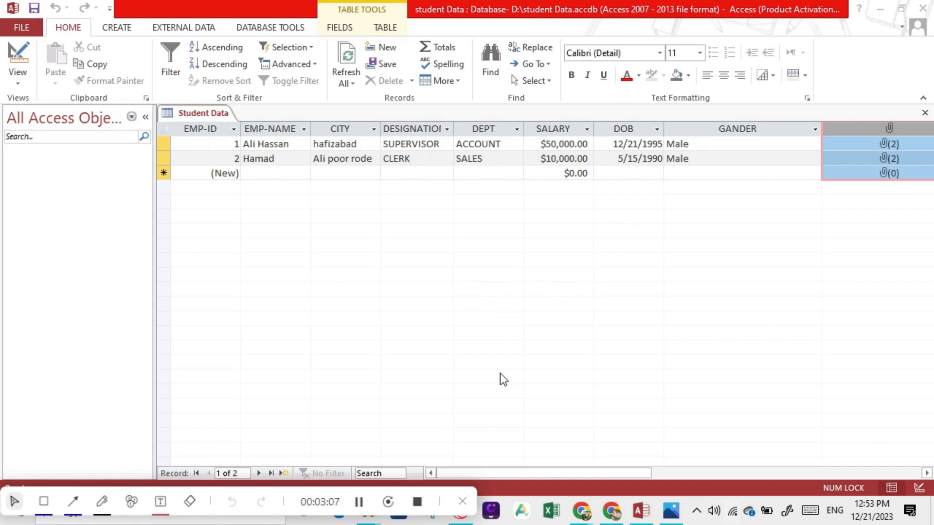
left_click_drag(497, 474, 468, 471)
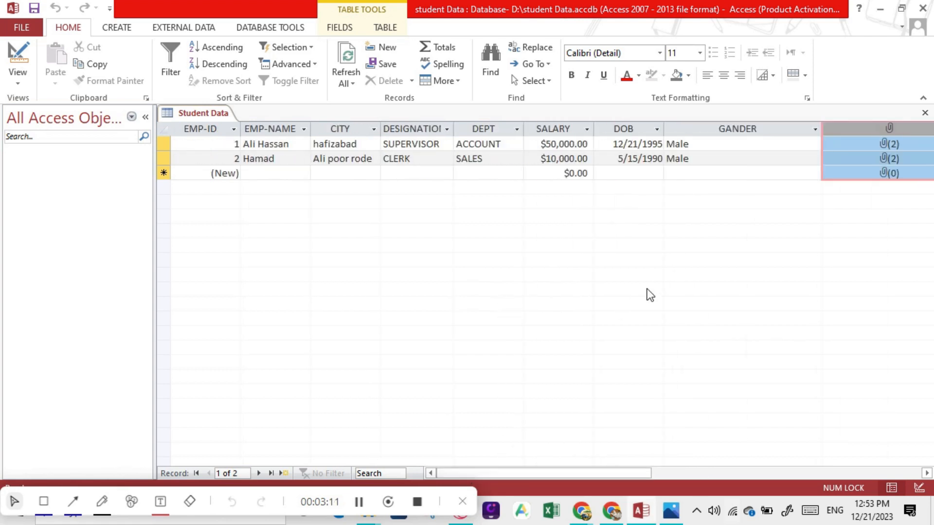